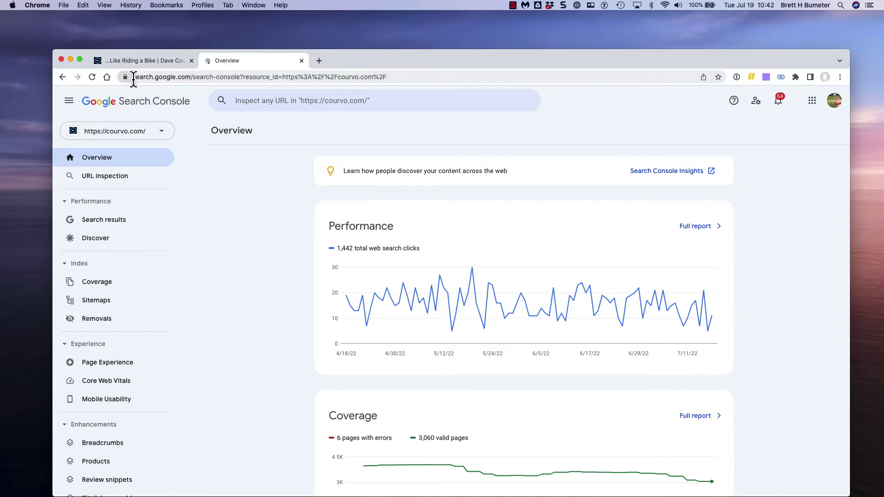
left_click_drag(133, 77, 193, 79)
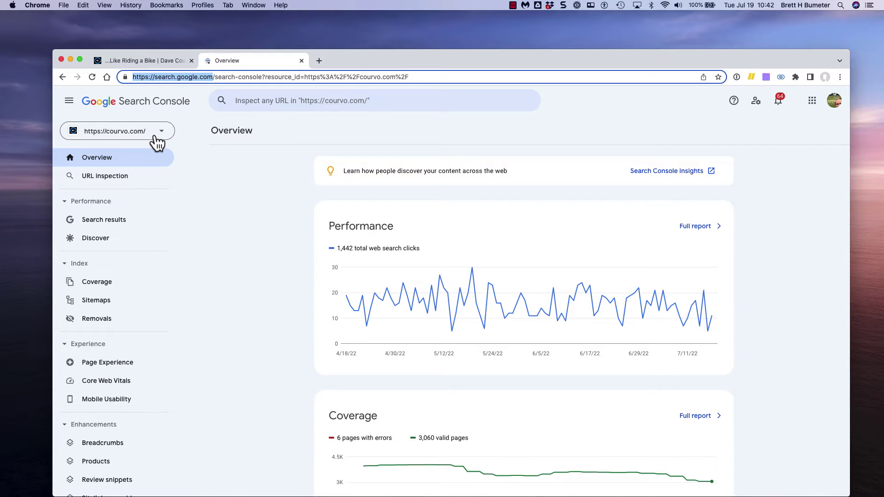
left_click(334, 105)
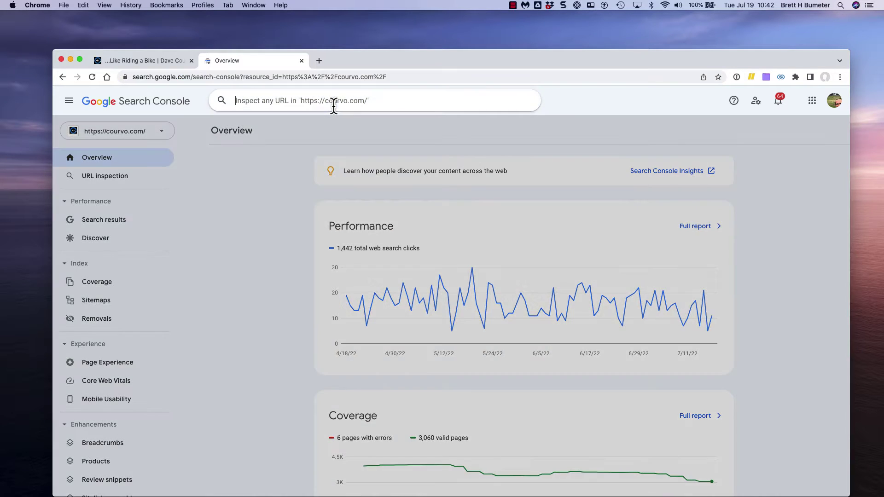
type("https://courvo.com/2022/07/like-riding-a-bike.html")
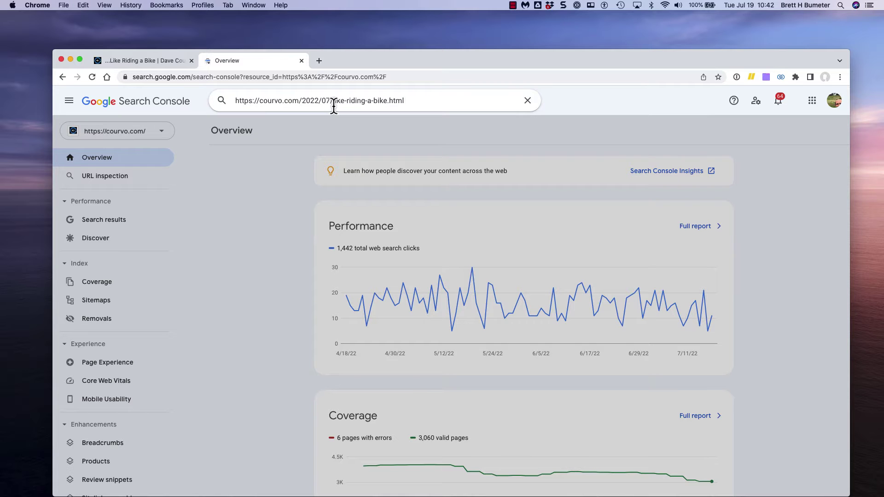
key("Return")
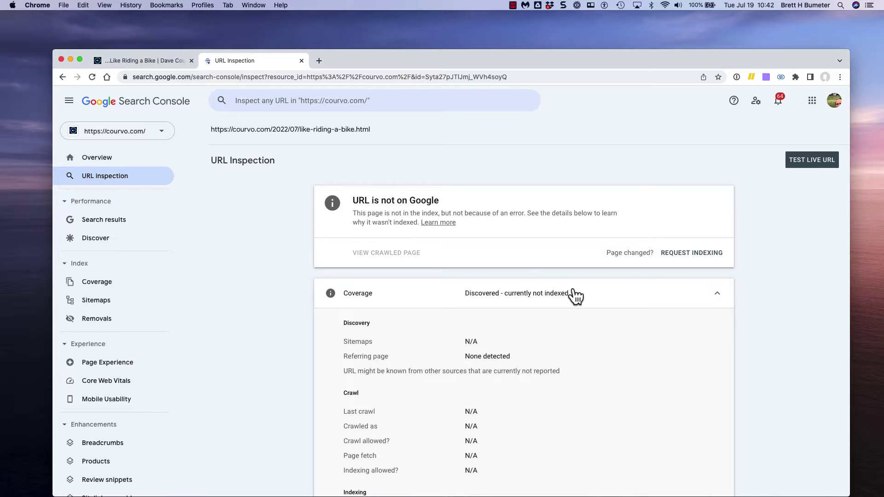
left_click(699, 254)
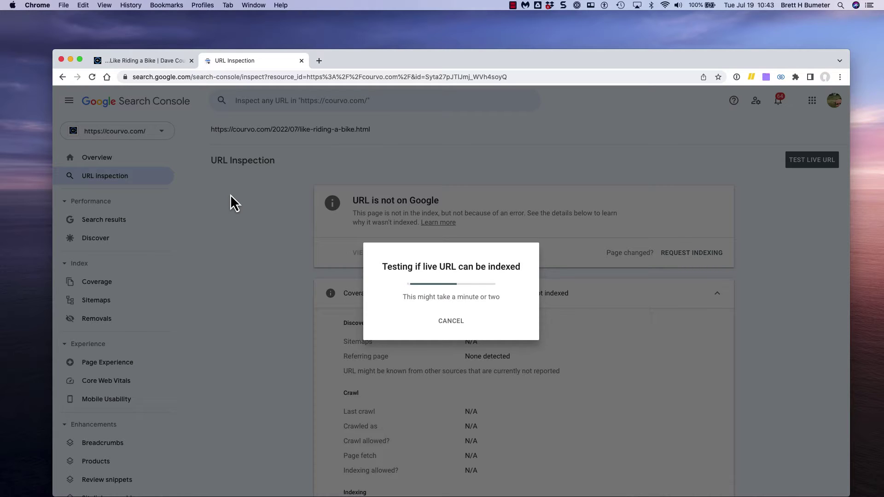
Open courvo.com/wp-admin/update-core.php in a new browser tab.
left_click(142, 62)
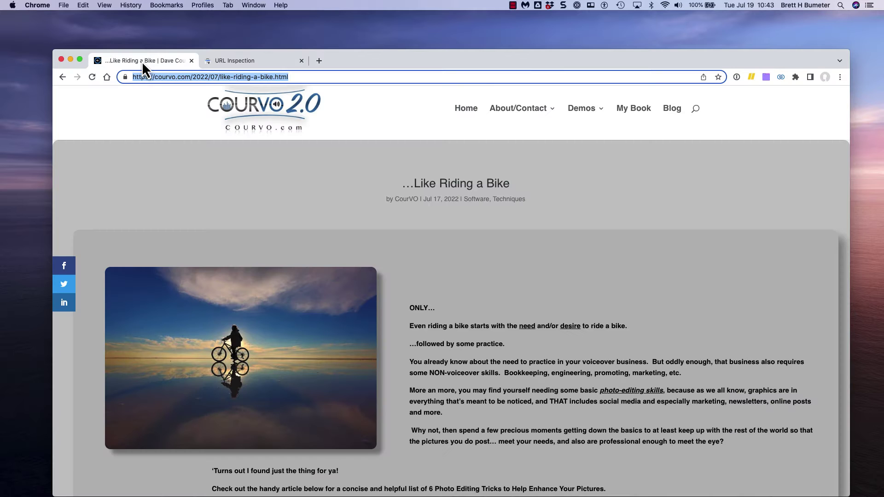
key("super+t")
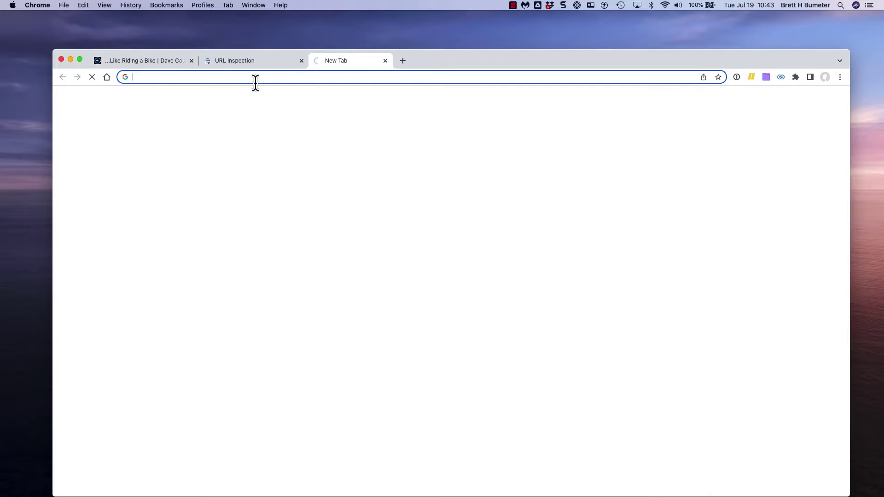
type("courvo.com")
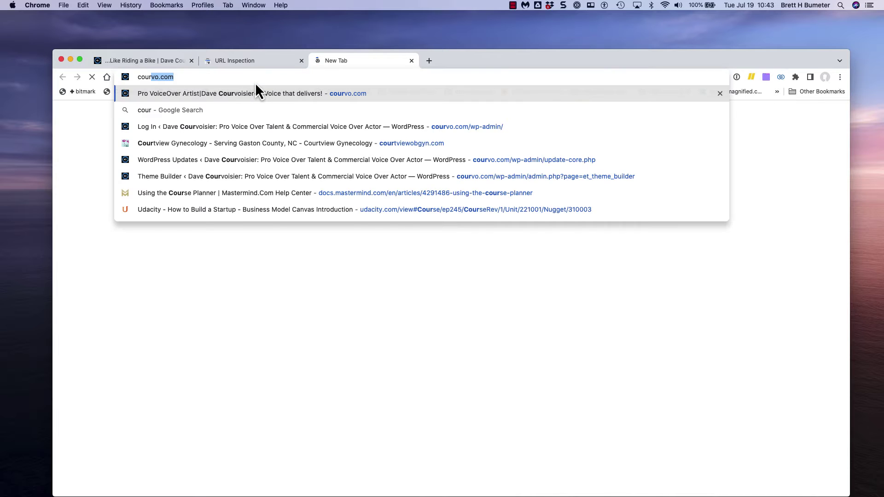
type("/wp-admin/update-core.php")
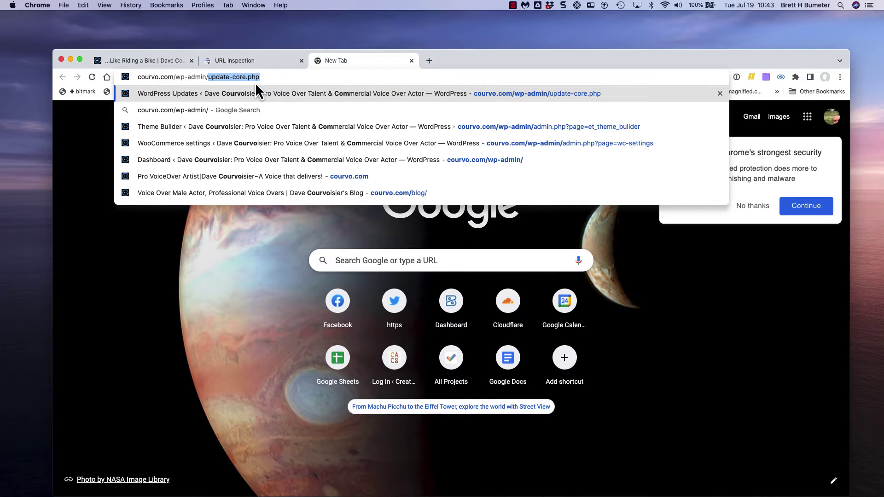
key("Return")
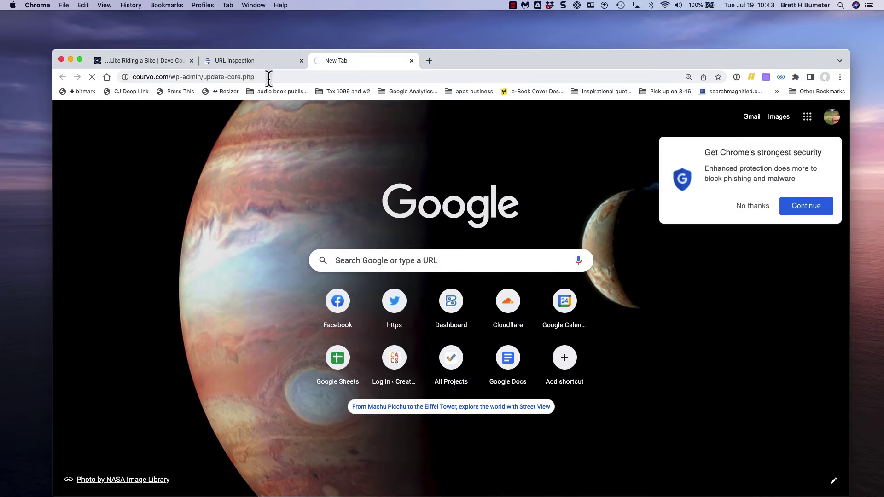
Strip the redirect parameters from the address, load courvo.com/wp-login.php and log in with the prefilled credentials.
left_click(270, 78)
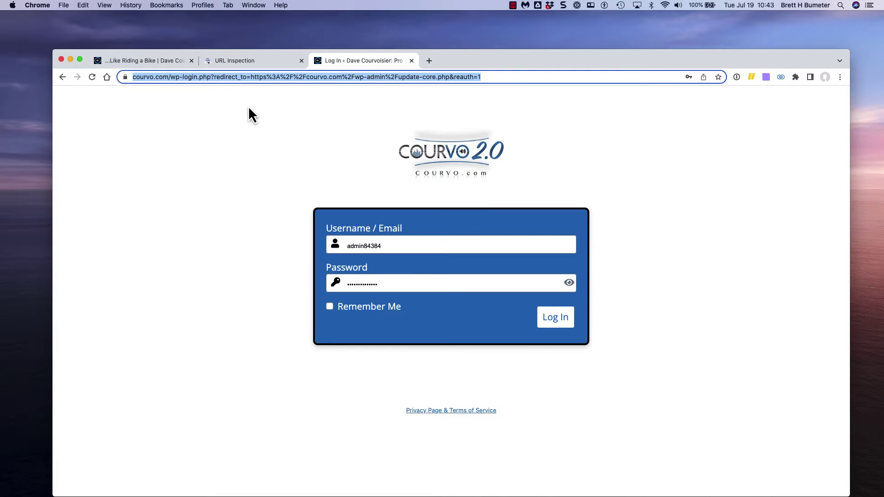
left_click(211, 78)
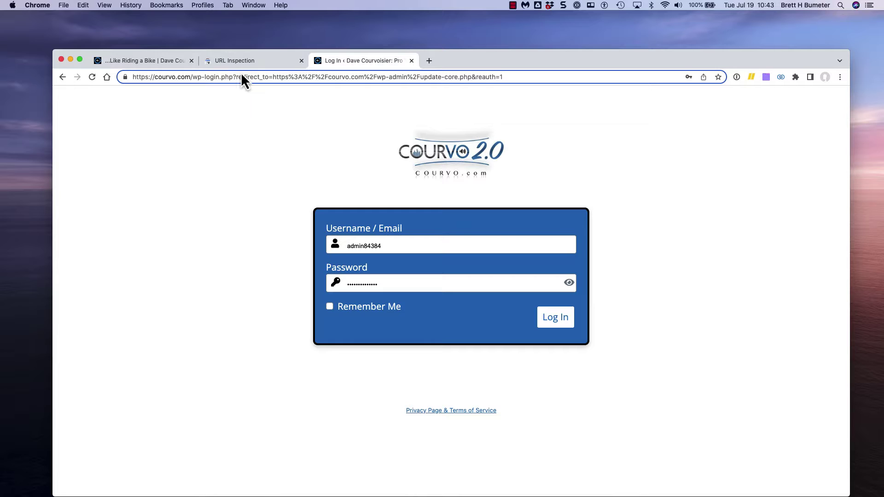
key("shift+End")
key("BackSpace")
key("Return")
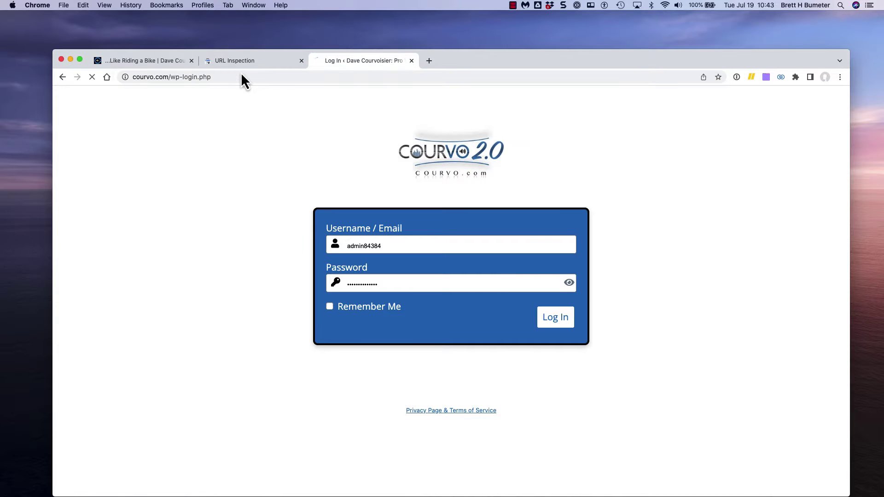
left_click(548, 305)
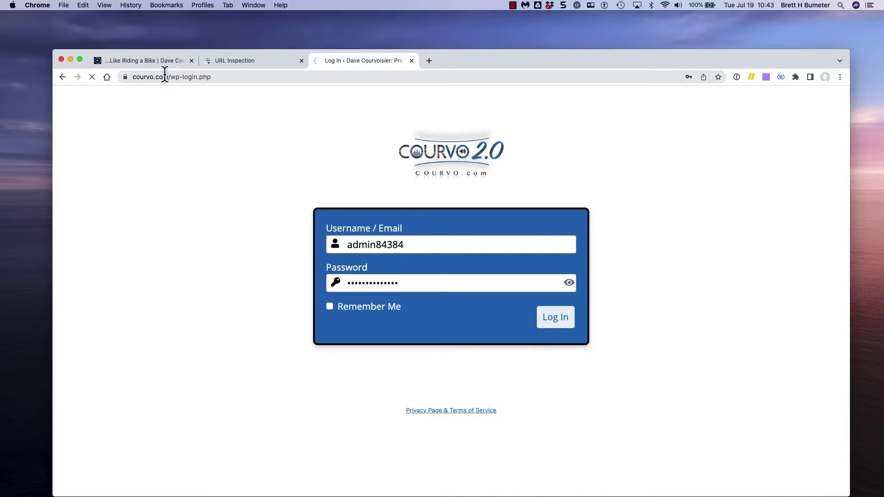
Return to Search Console, acknowledge the indexing request and review the inspected URL's coverage details.
left_click(229, 62)
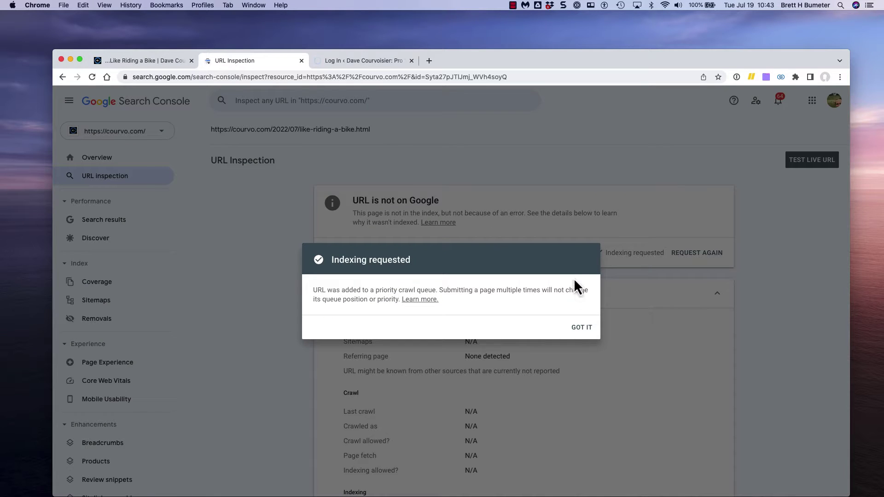
left_click(585, 327)
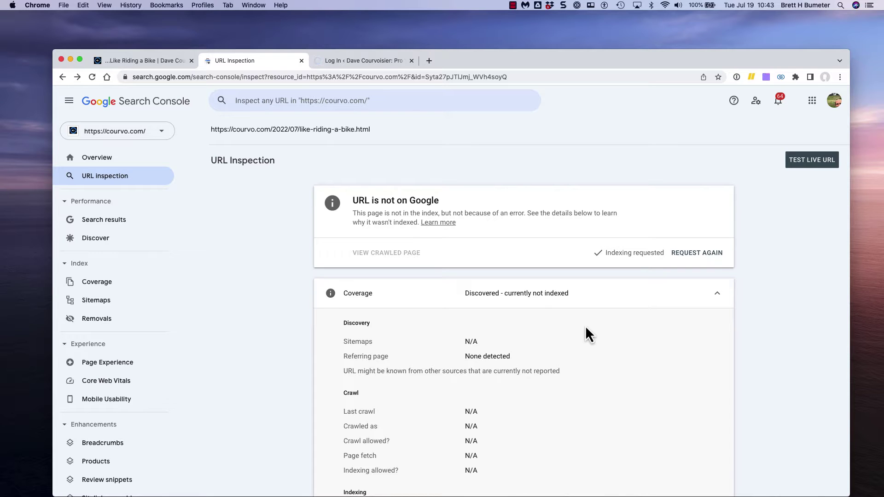
scroll(586, 328, "down", 5)
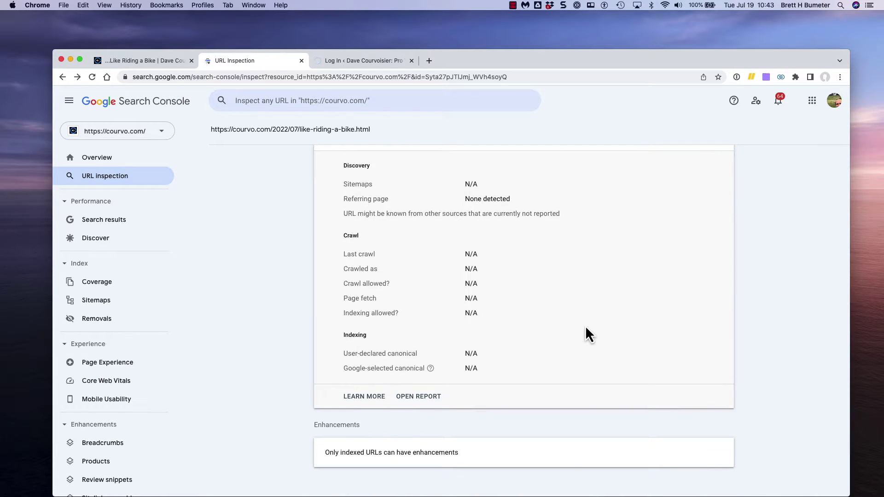
Switch to the WordPress dashboard and open Squirrly SEO's SEO Configuration page with the sitemap settings.
left_click(372, 63)
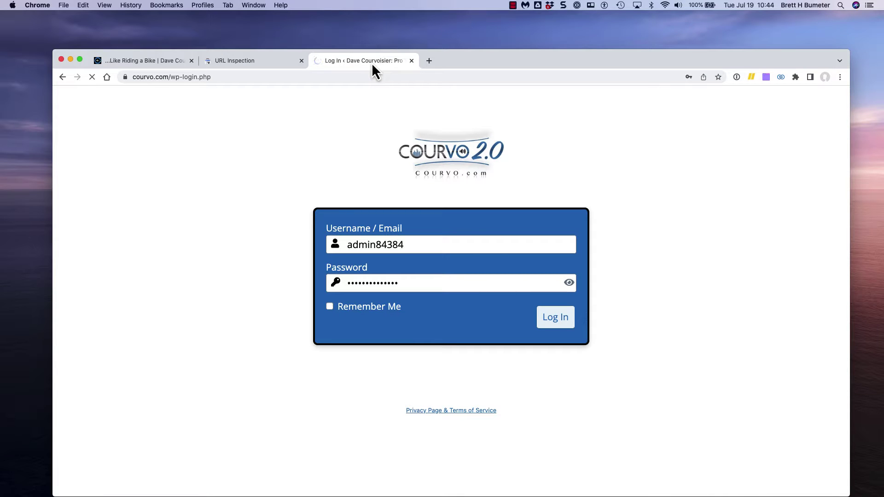
left_click(138, 65)
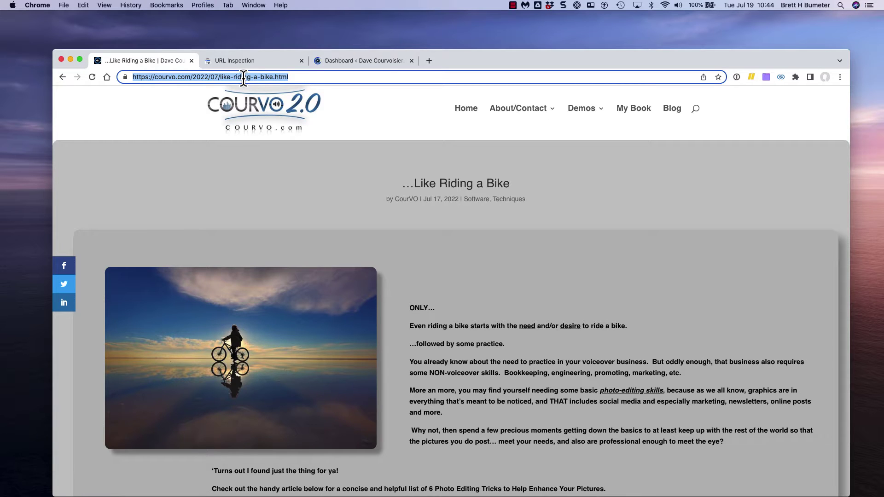
left_click(384, 62)
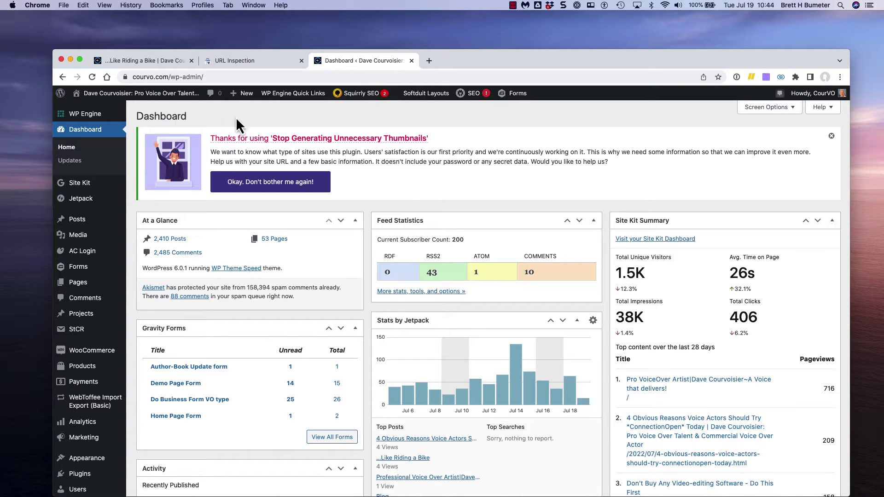
mouse_move(95, 189)
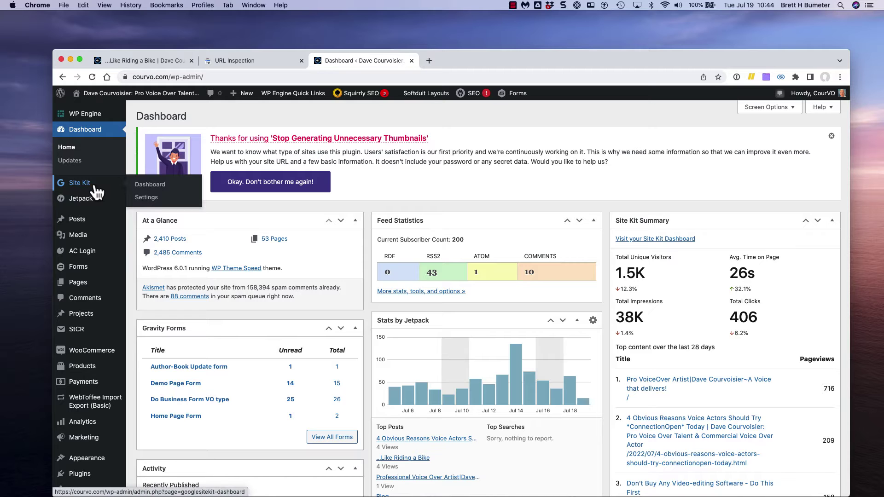
scroll(41, 191, "down", 5)
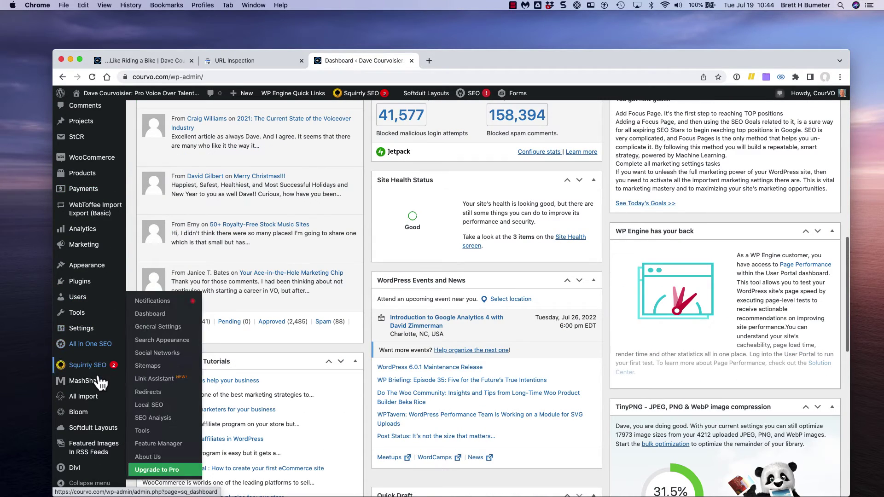
mouse_move(102, 374)
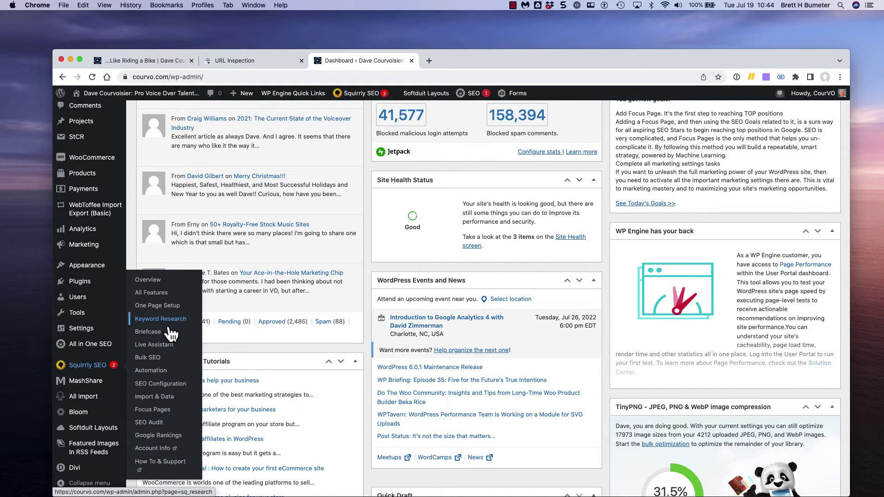
scroll(185, 333, "down", 3)
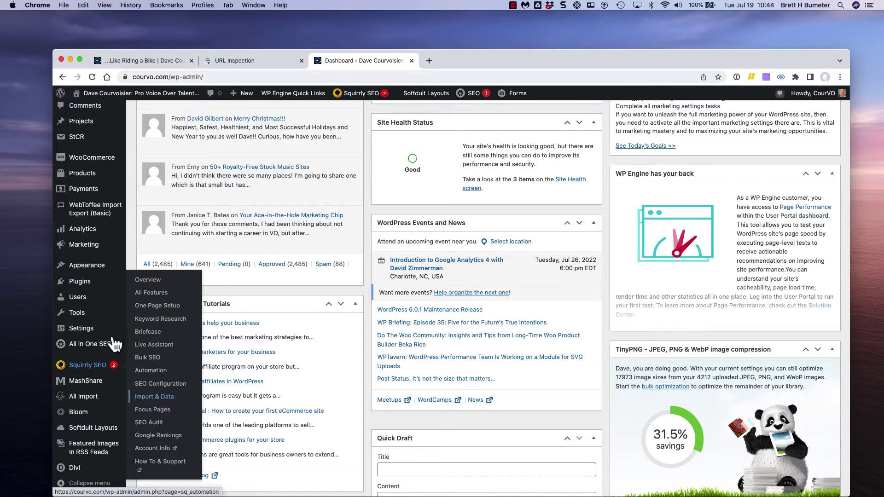
mouse_move(96, 317)
left_click(156, 391)
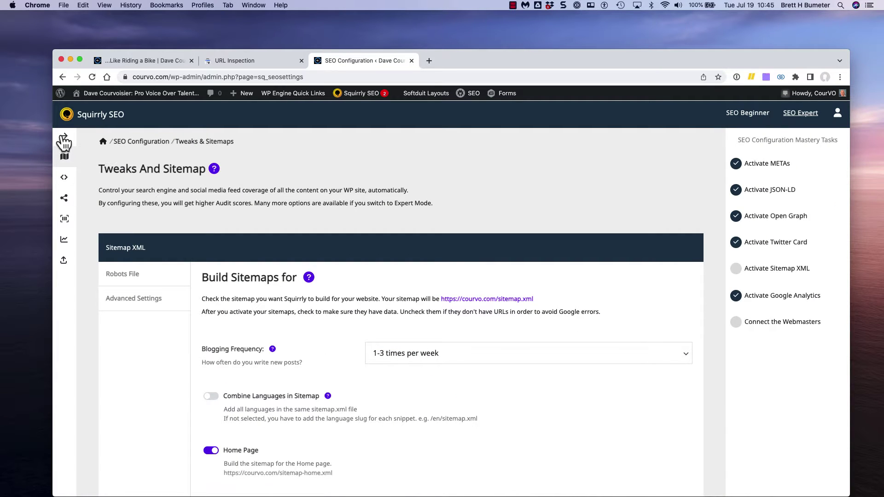
right_click(498, 300)
key("super+c")
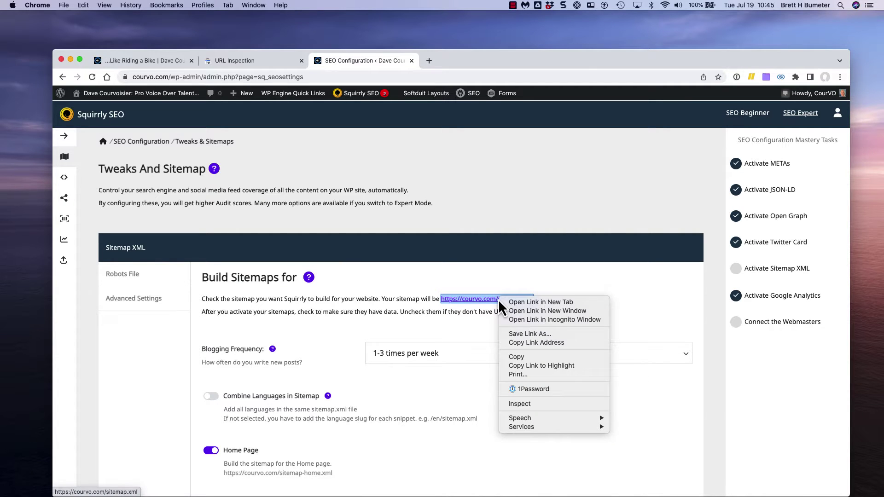
left_click(535, 342)
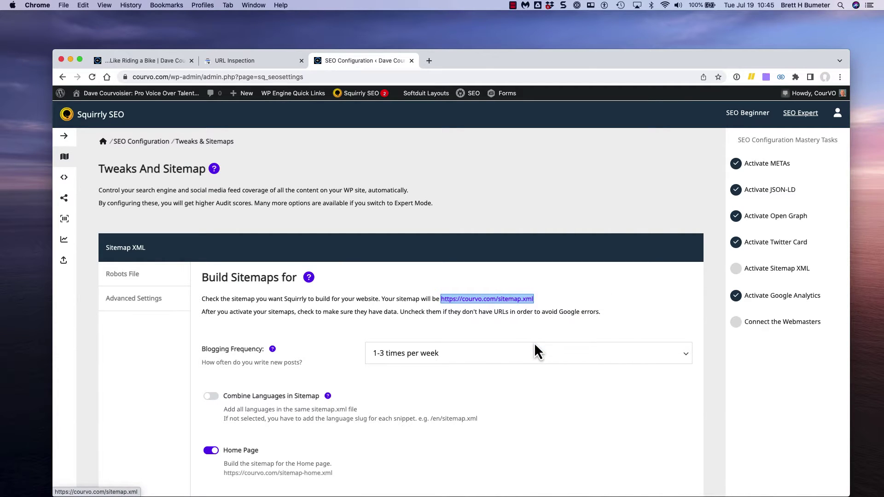
left_click(258, 60)
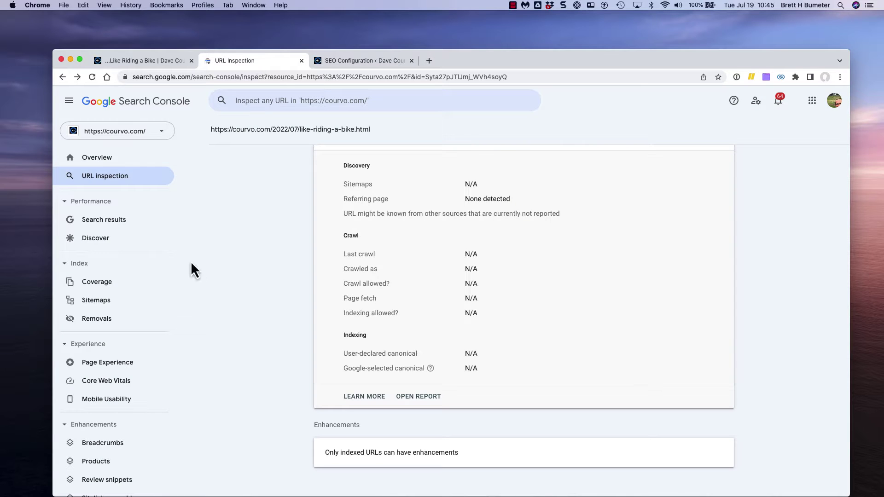
left_click(100, 302)
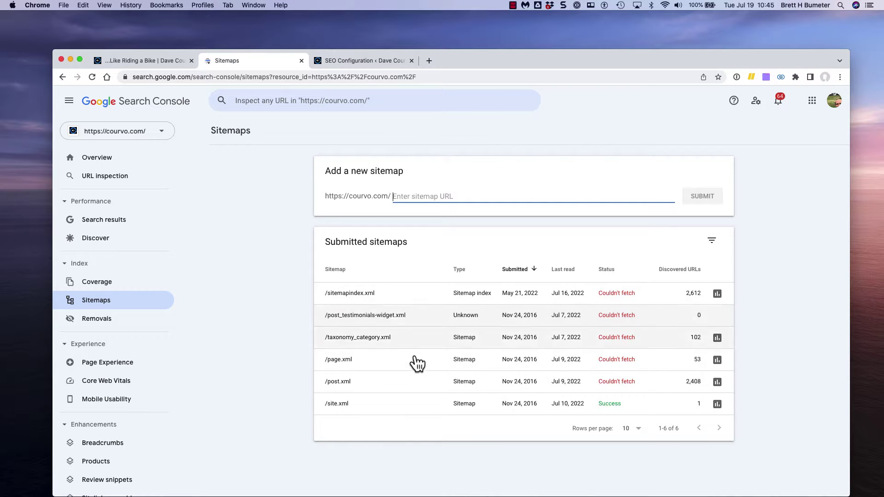
left_click(380, 62)
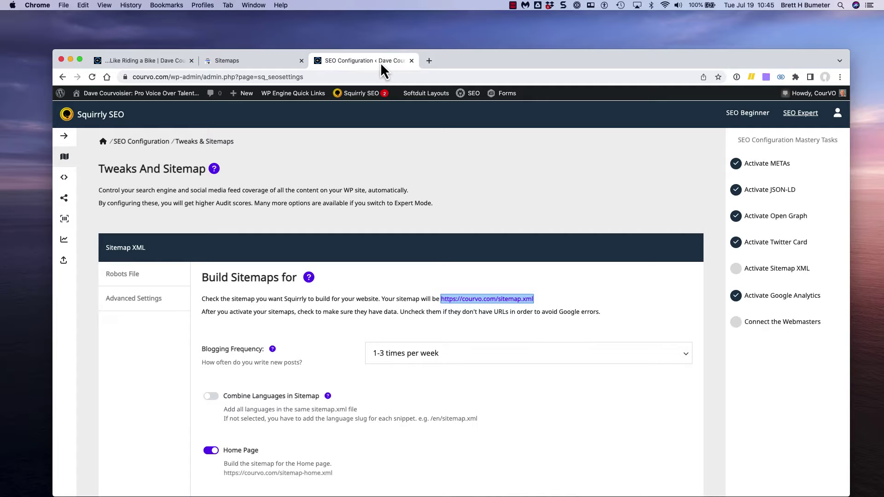
left_click(268, 61)
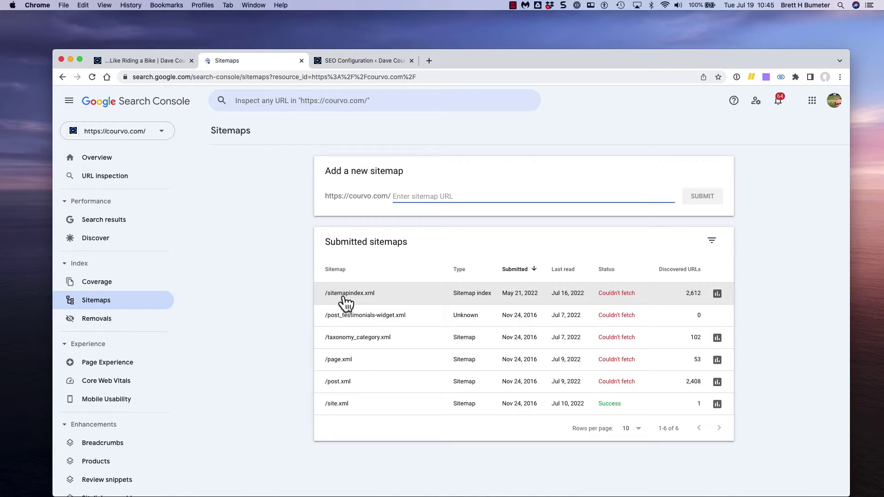
key("super+v")
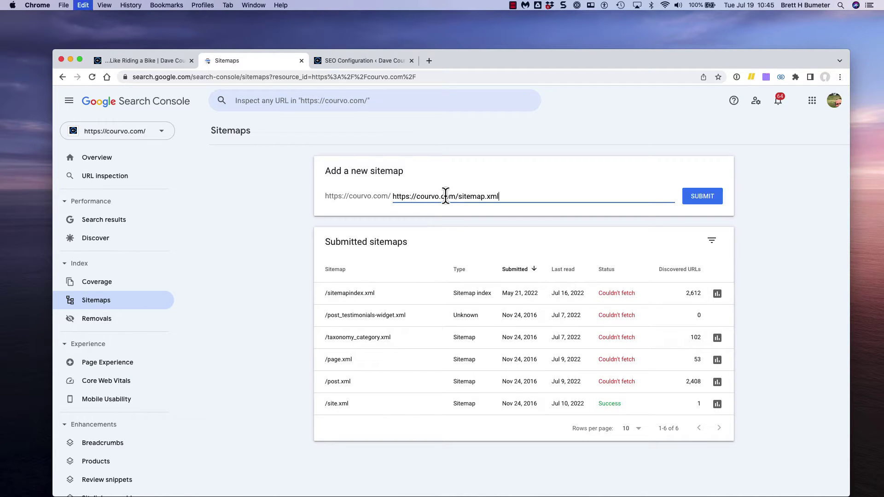
left_click_drag(459, 197, 392, 196)
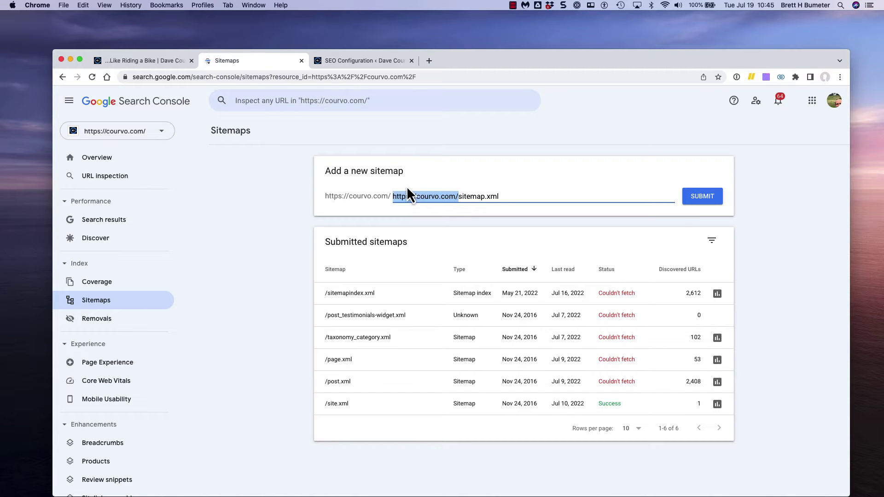
key("BackSpace")
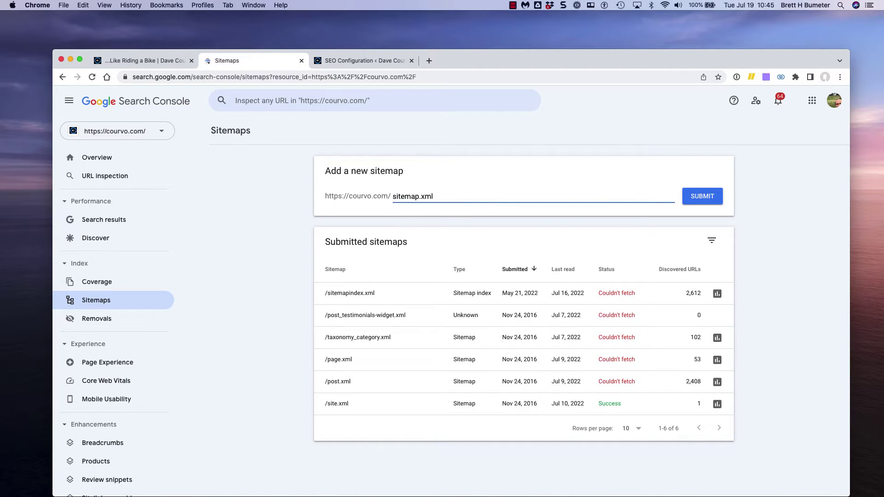
left_click(706, 199)
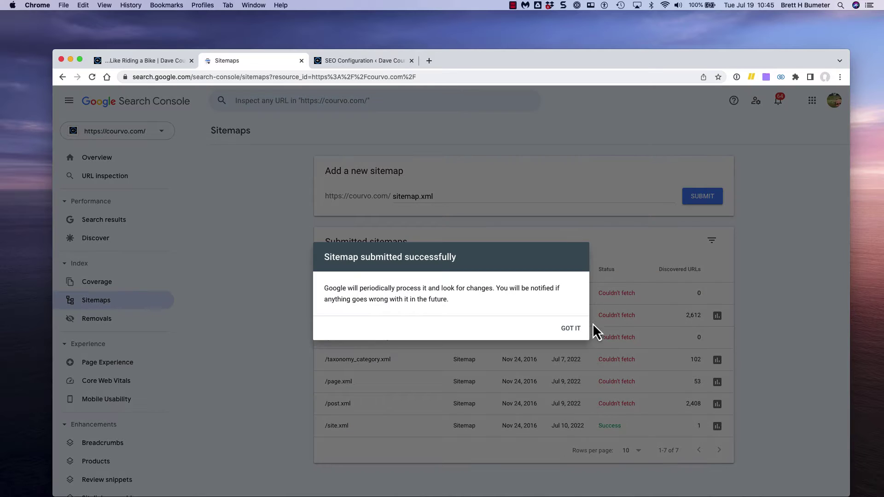
left_click(571, 330)
key("super+t")
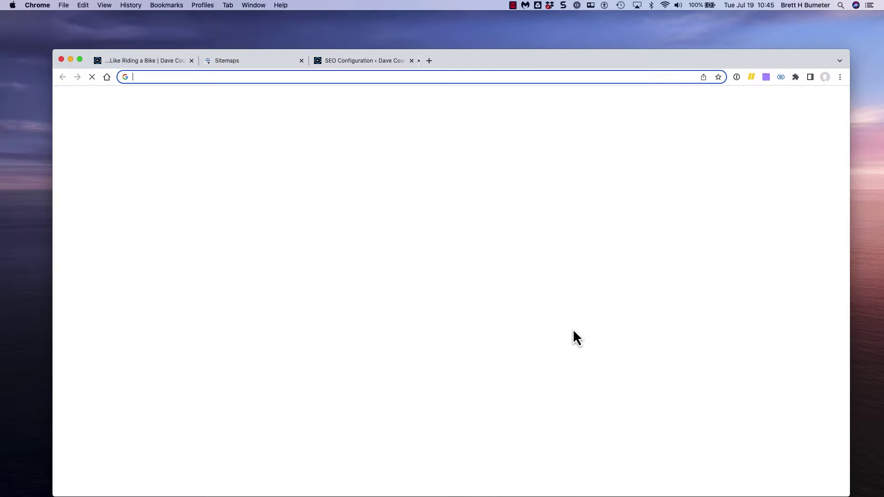
key("super+v")
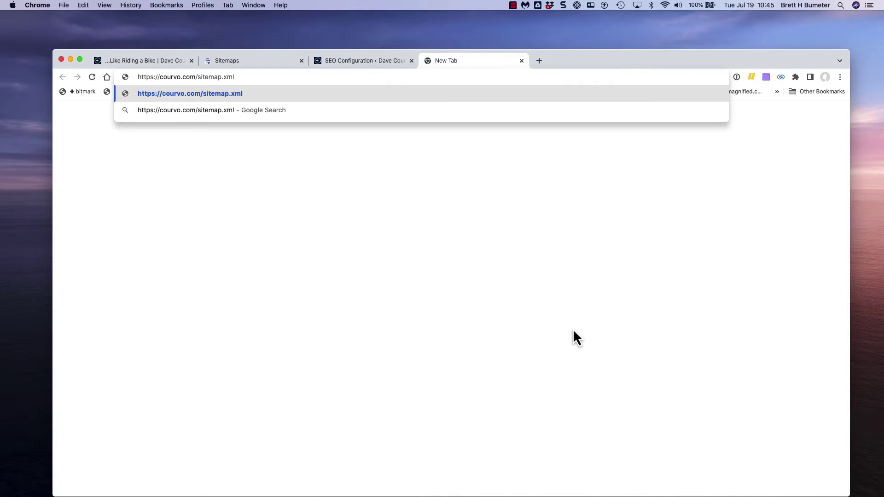
key("Return")
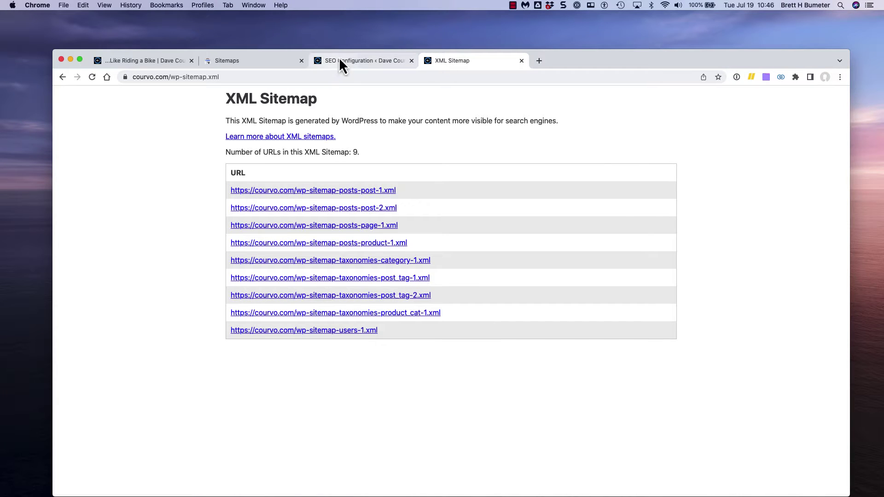
Go to Search Console's Sitemaps report, check the details of the submitted /sitemap.xml, and return to the sitemap list.
left_click(276, 62)
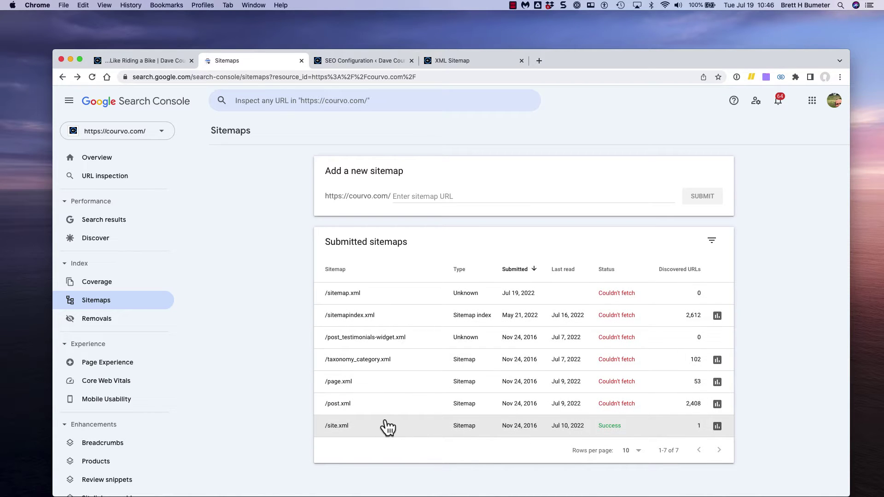
left_click(356, 295)
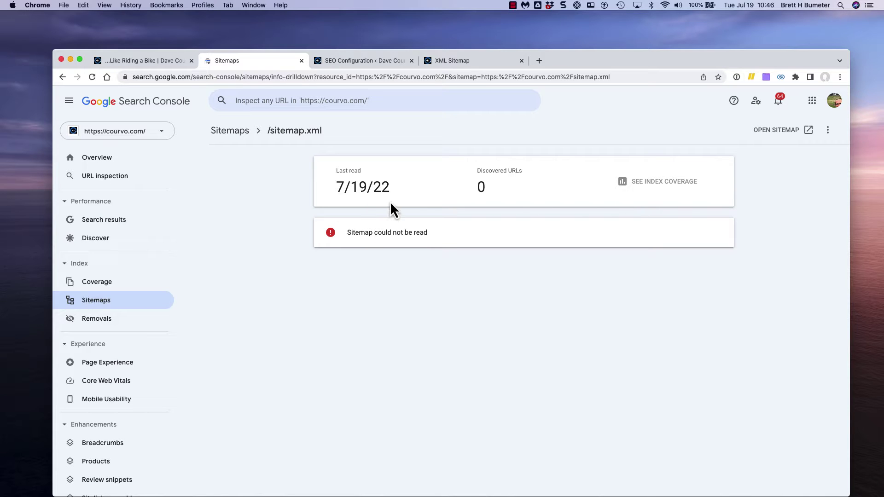
left_click(63, 77)
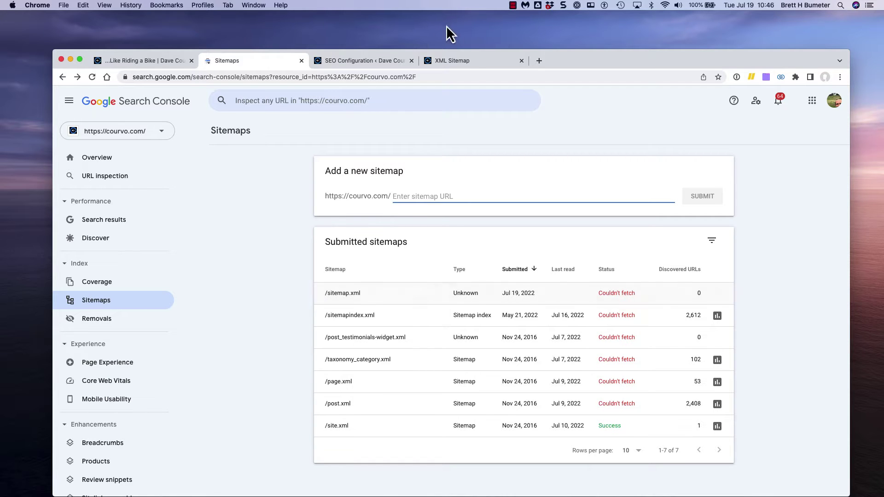
Switch to the XML Sitemap page and copy the link address of wp-sitemap-posts-post-1.xml.
left_click(473, 64)
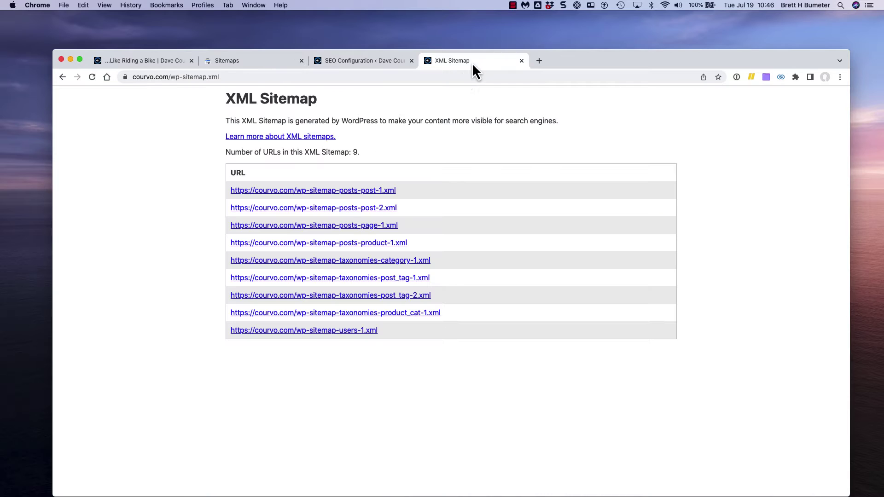
right_click(353, 192)
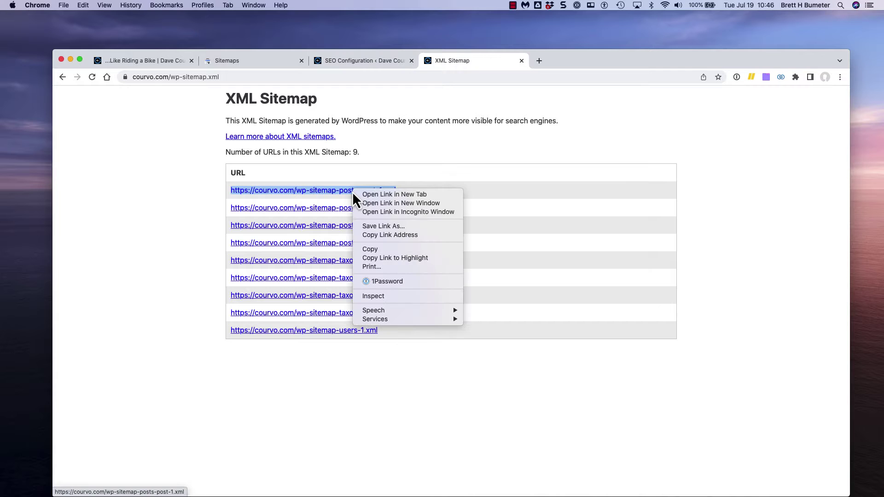
left_click(387, 237)
Submit wp-sitemap-posts-post-1.xml as a new sitemap in Search Console, without the duplicate domain prefix, and acknowledge the submission.
left_click(272, 64)
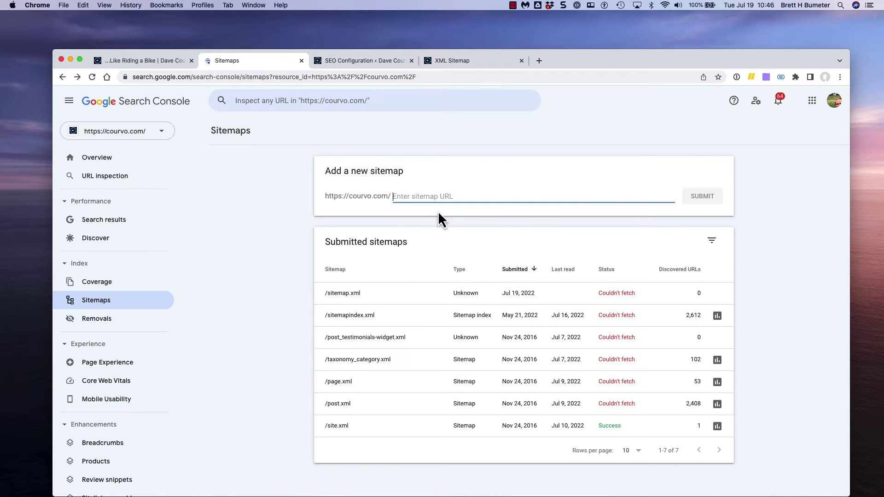
key("super+v")
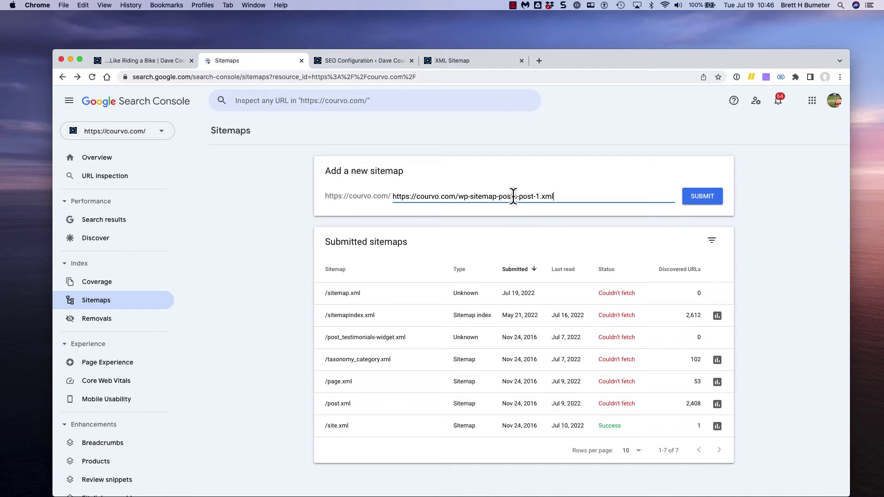
left_click_drag(460, 196, 319, 186)
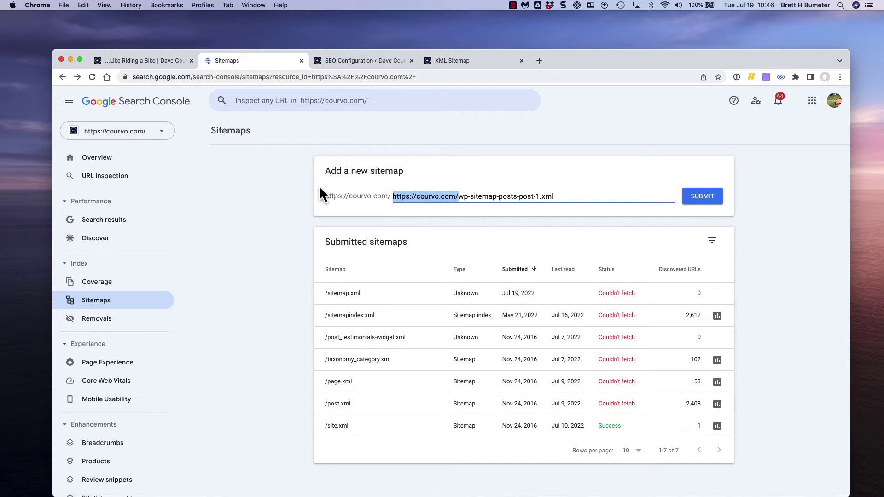
key("BackSpace")
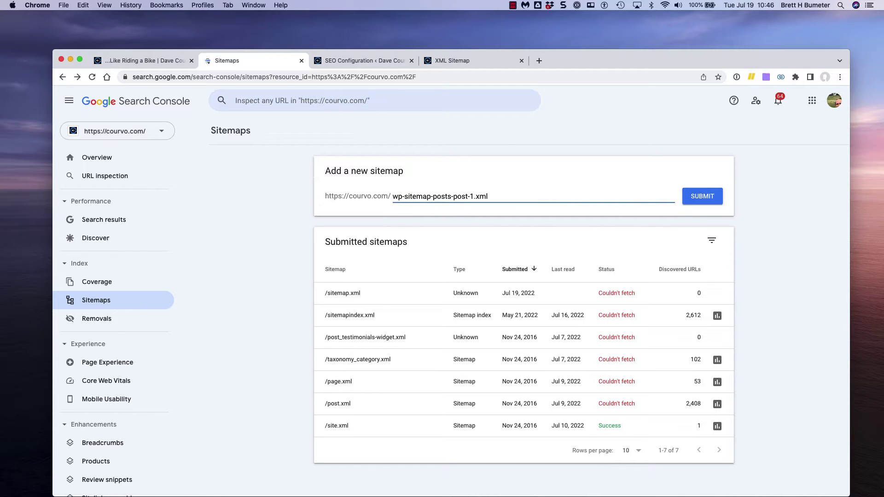
left_click(705, 197)
left_click(463, 62)
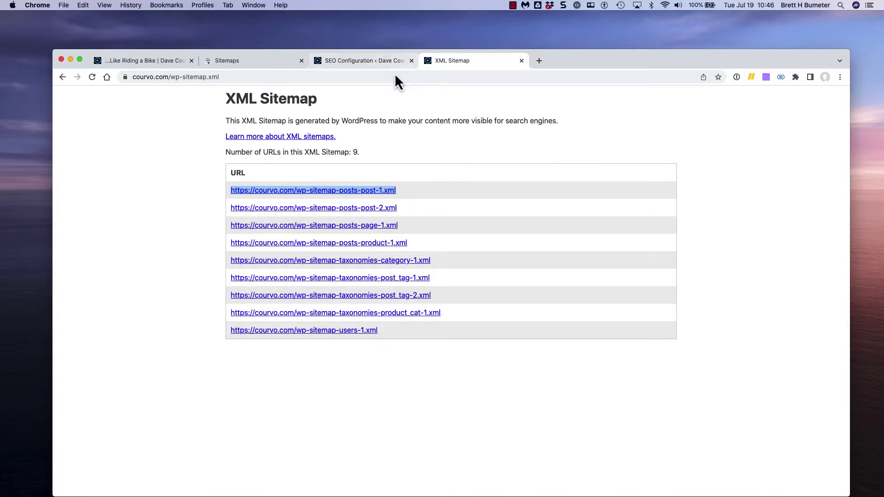
left_click(284, 64)
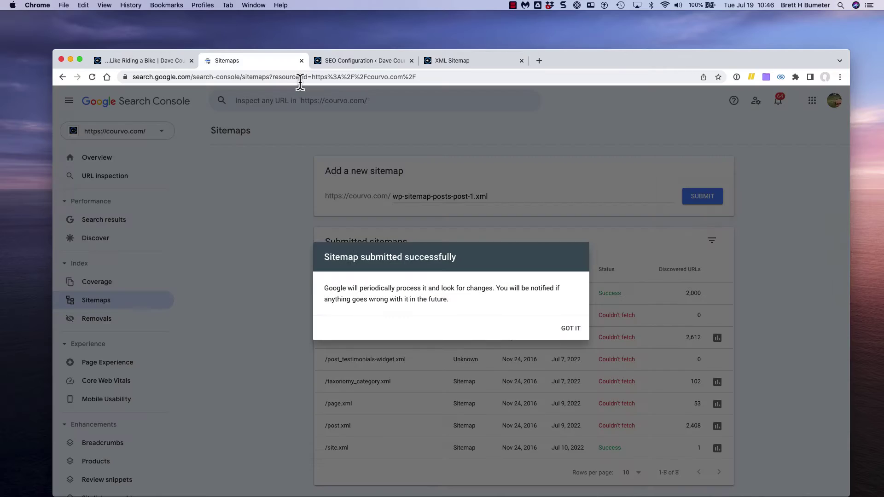
left_click(570, 329)
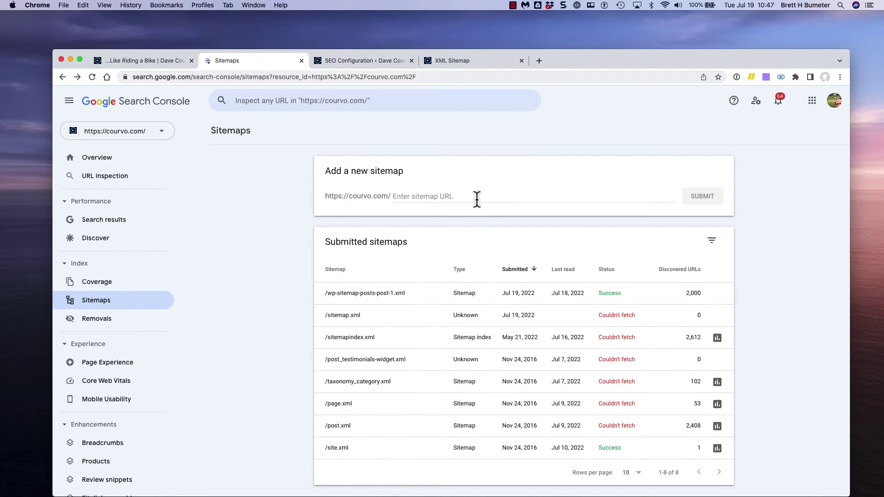
Reuse the copied address, change it to wp-sitemap-posts-post-2.xml without the duplicate domain, and submit it as a new sitemap.
left_click(472, 196)
key("super+v")
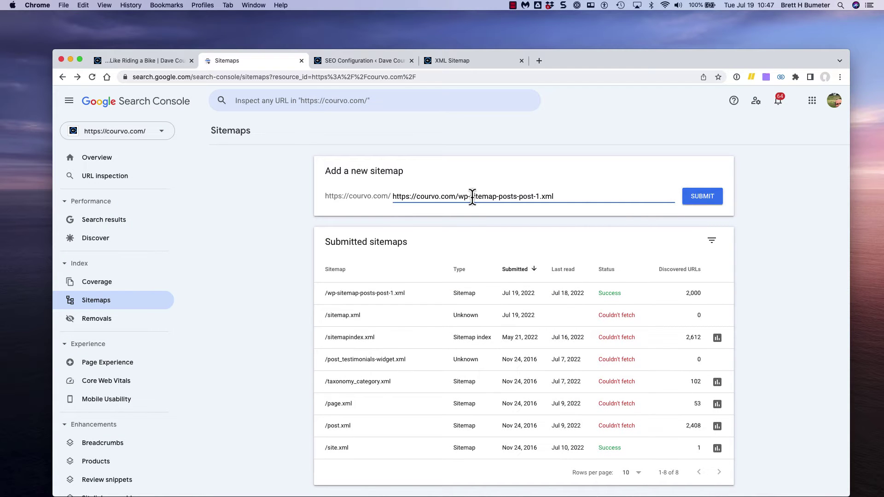
key("Left")
key("Left")
key("Left")
left_click(458, 197)
key("super+shift+Left")
key("BackSpace")
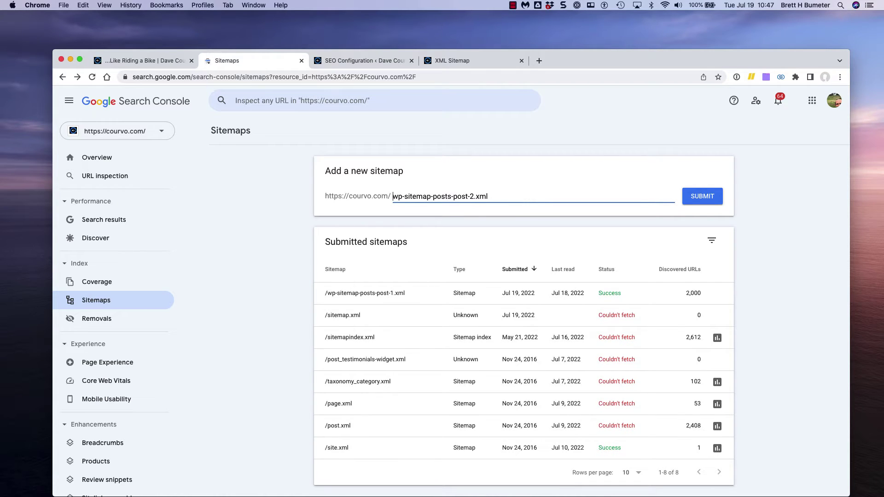
left_click(695, 199)
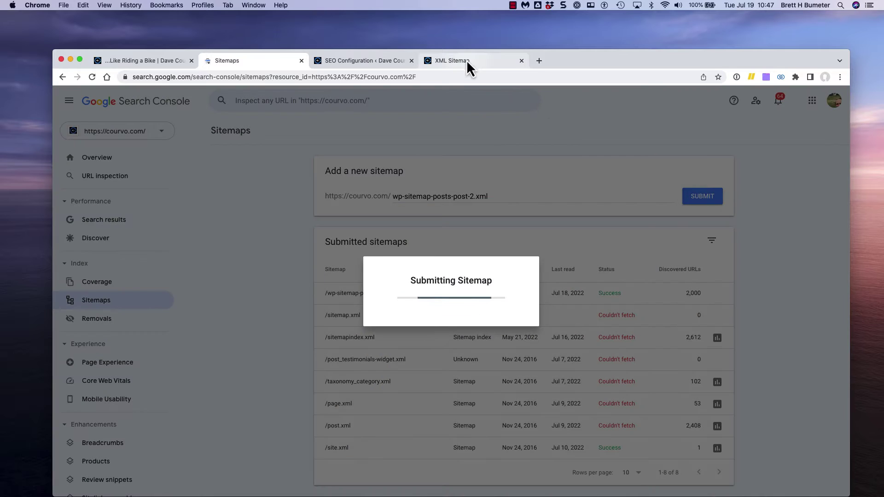
Switch to the XML Sitemap page and copy the link address of wp-sitemap-posts-page-1.xml.
left_click(466, 60)
right_click(364, 225)
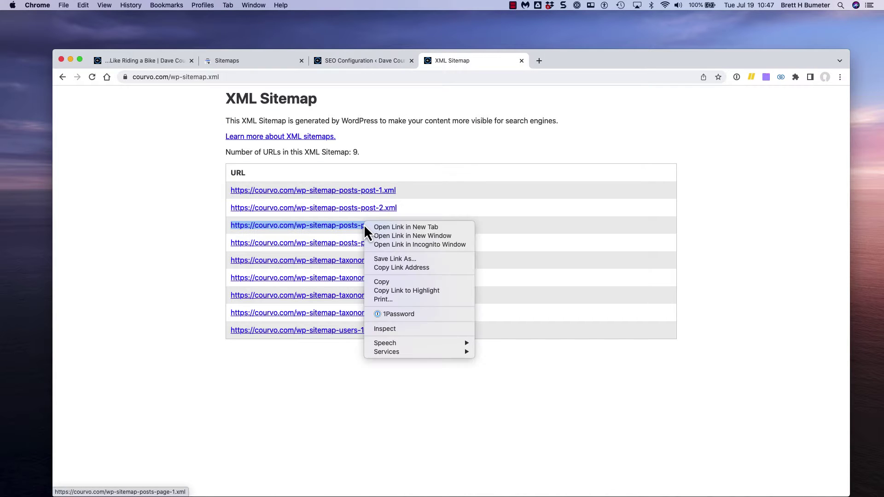
left_click(401, 268)
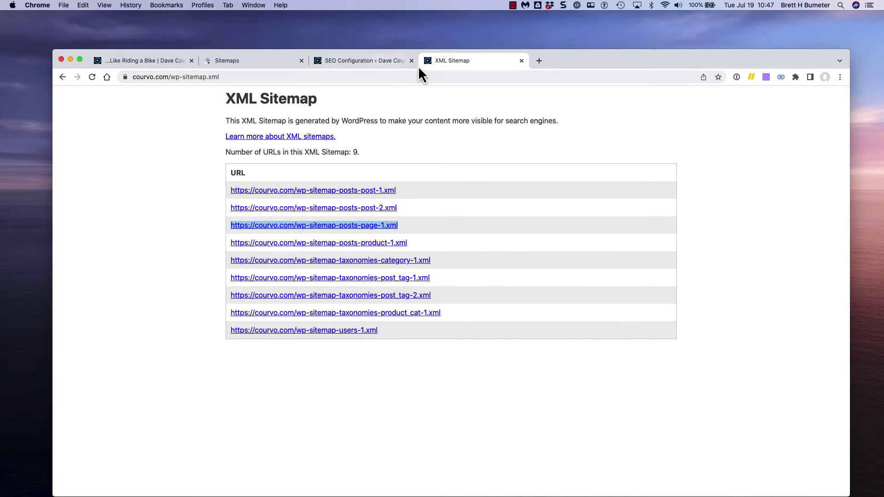
Back in Search Console, acknowledge the previous submission and submit wp-sitemap-posts-page-1.xml as a new sitemap, removing the duplicate domain prefix.
left_click(269, 62)
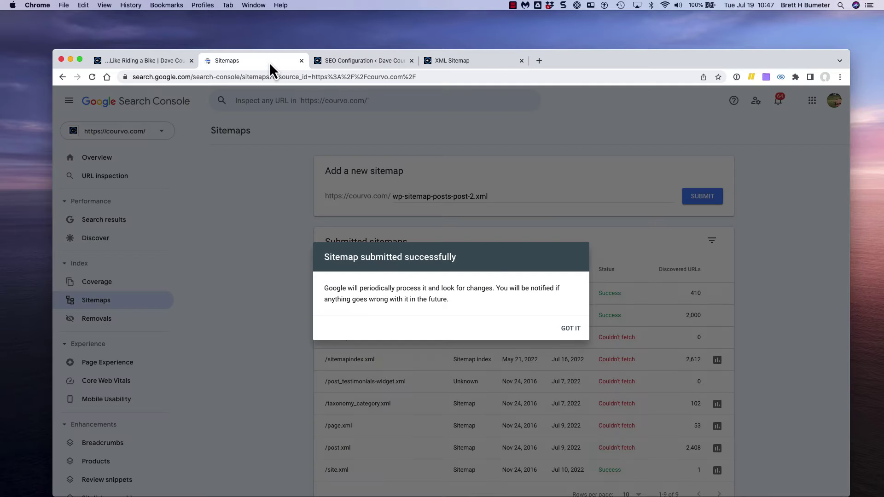
left_click(570, 330)
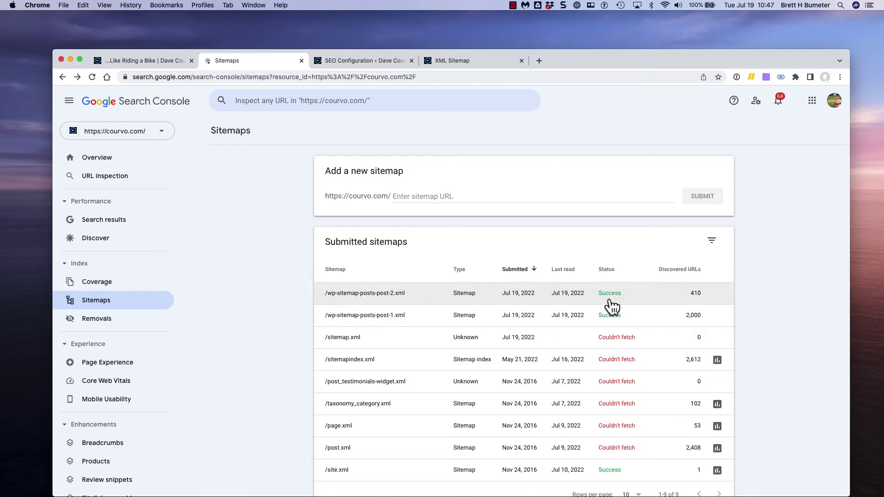
left_click(472, 197)
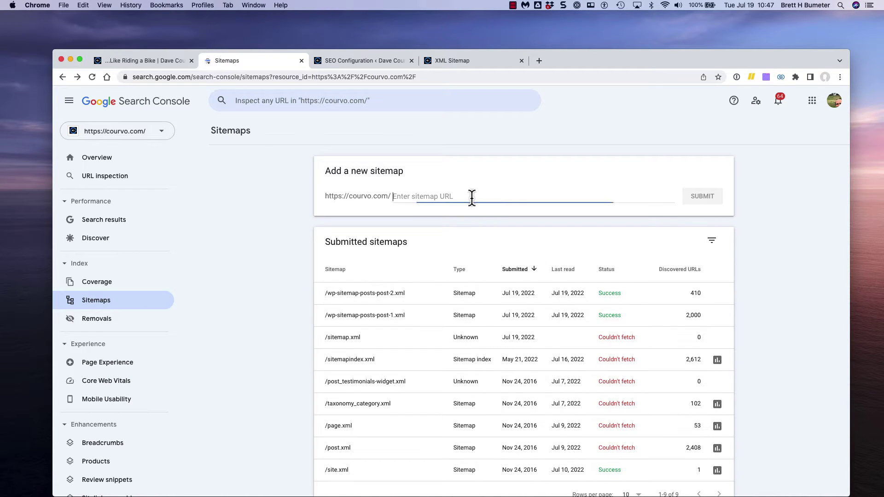
key("cmd+v")
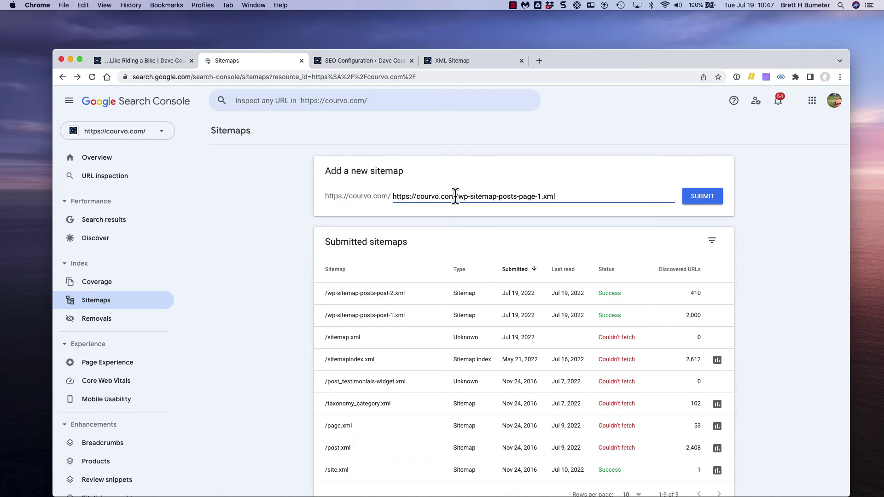
left_click_drag(459, 197, 344, 180)
key("BackSpace")
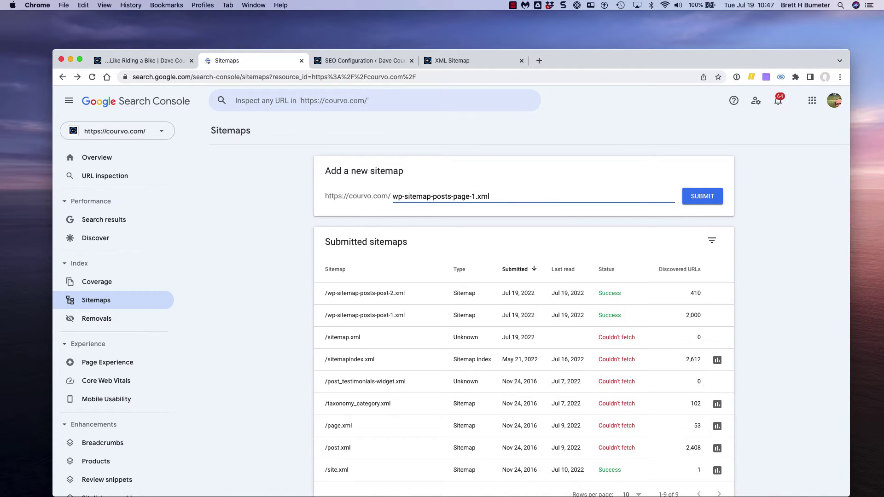
left_click(703, 200)
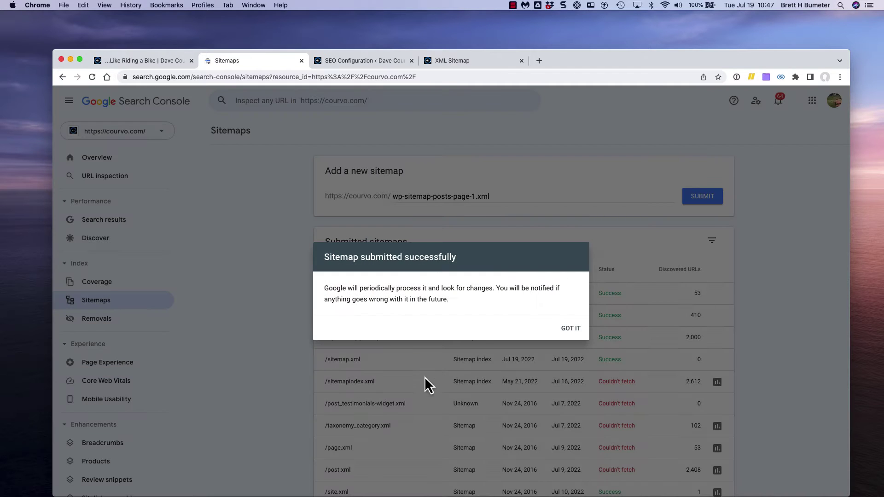
left_click(578, 333)
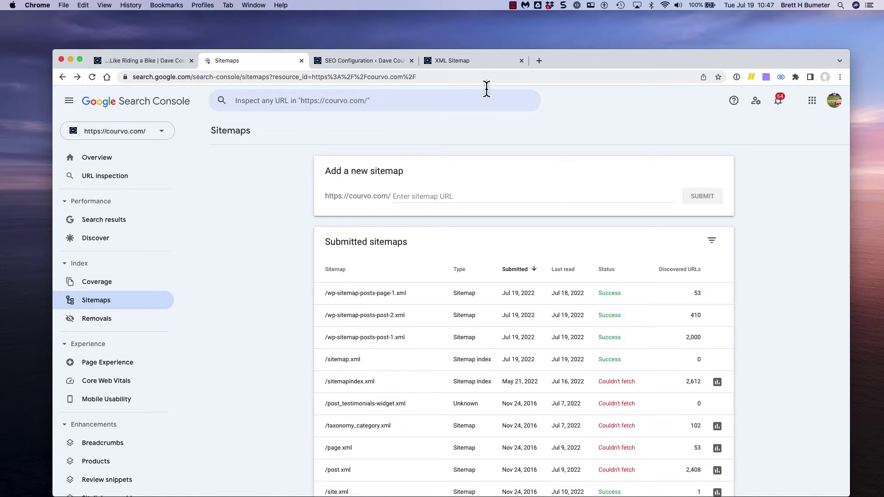
Switch to the XML Sitemap page and copy the link address of wp-sitemap-posts-product-1.xml.
left_click(456, 64)
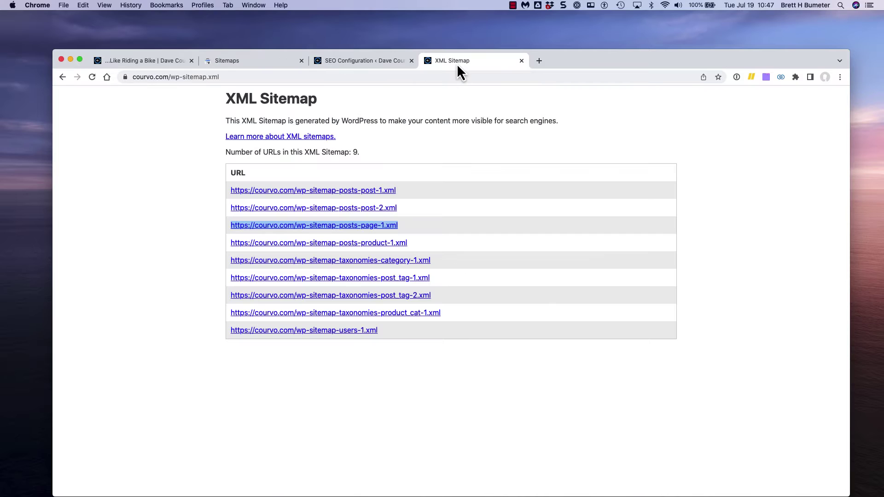
right_click(371, 247)
left_click(409, 289)
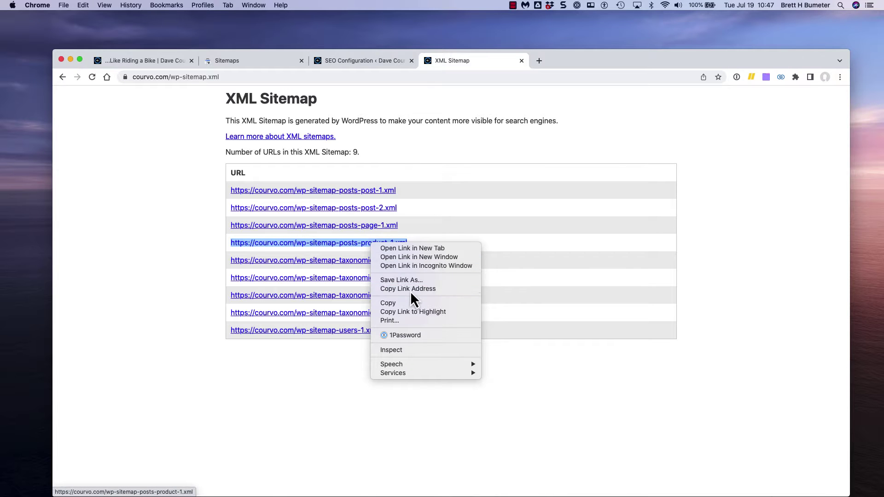
Submit wp-sitemap-posts-product-1.xml as a new sitemap in Search Console, without the duplicate domain prefix, and acknowledge the submission.
left_click(272, 64)
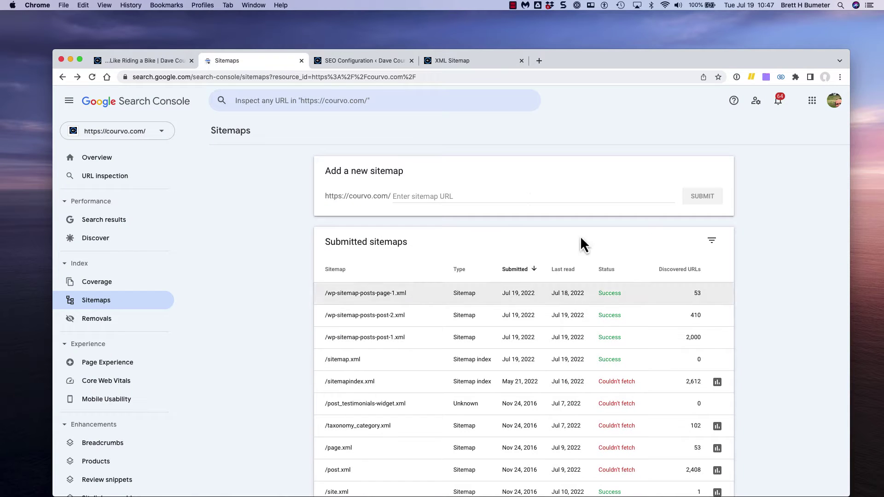
left_click(533, 198)
key("super+v")
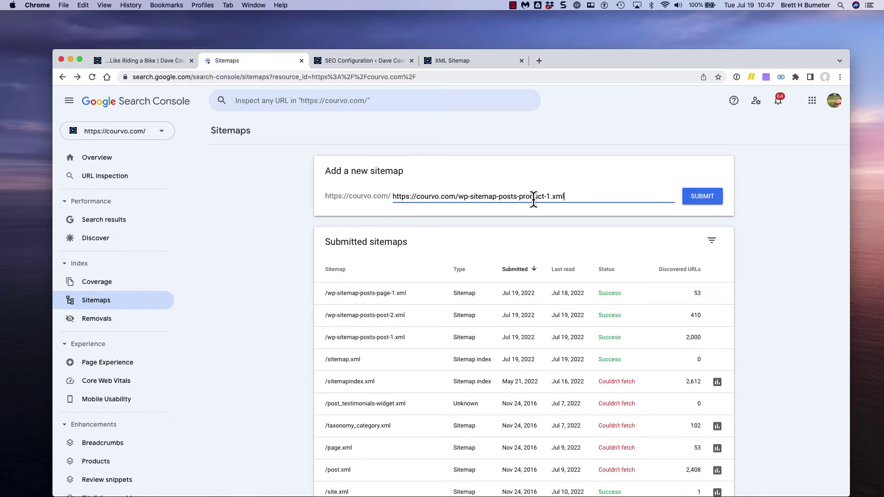
left_click(458, 198)
key("shift+super+Left")
key("BackSpace")
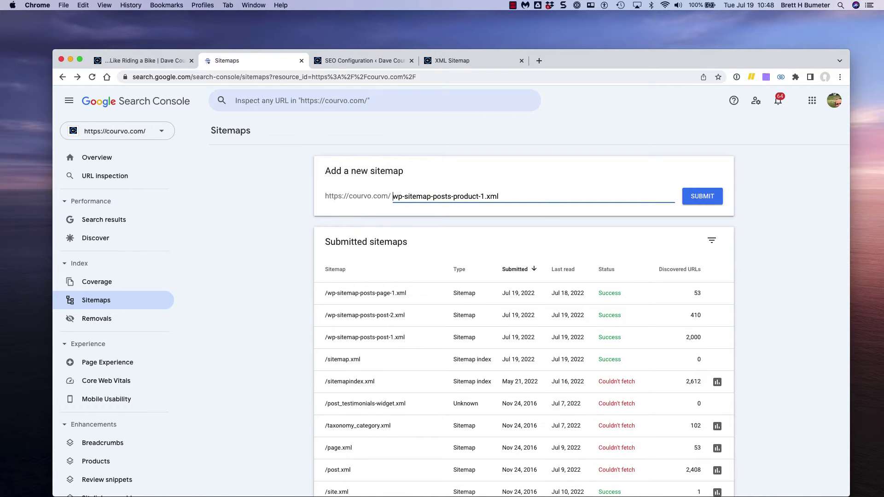
left_click(698, 200)
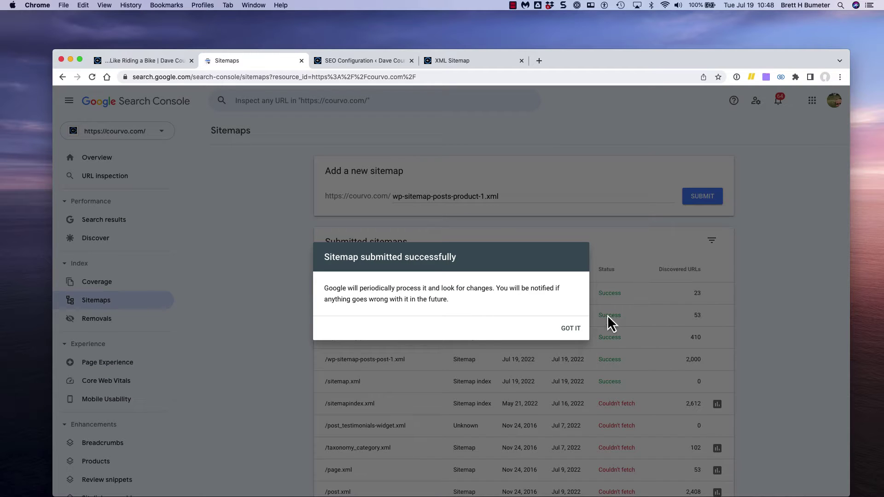
left_click(573, 331)
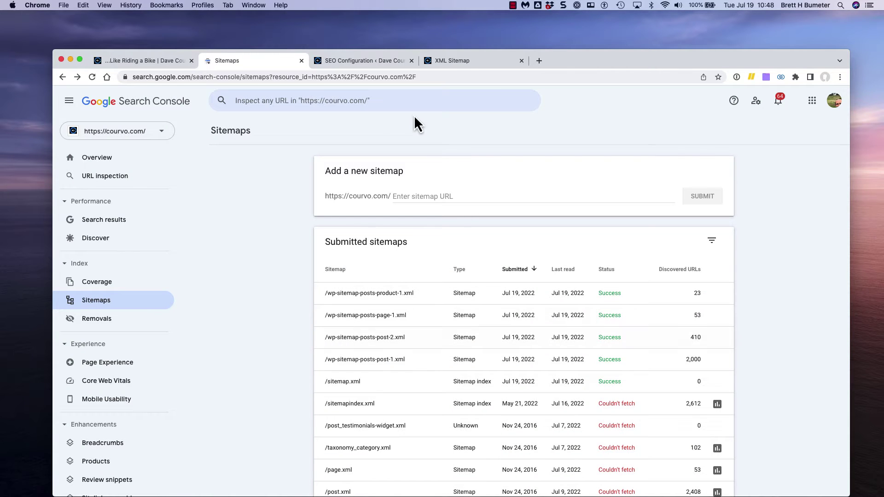
Switch to the XML Sitemap page and copy the link address of wp-sitemap-users-1.xml.
left_click(460, 63)
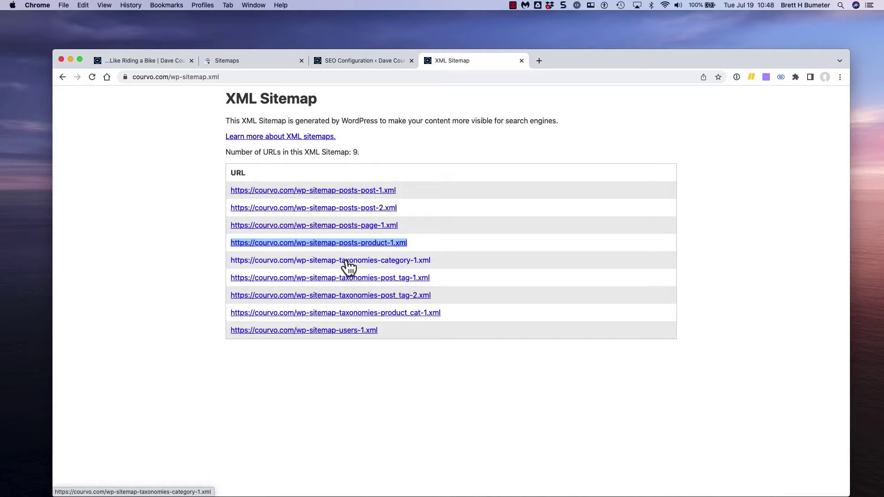
right_click(336, 331)
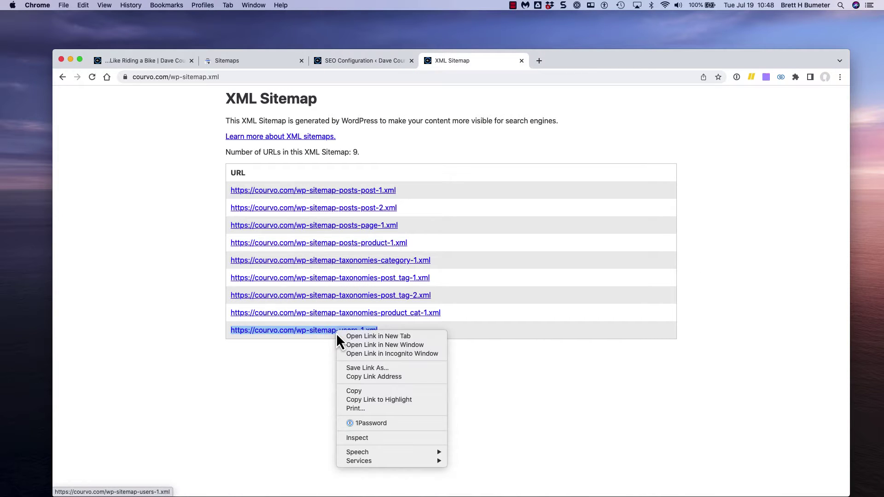
left_click(371, 377)
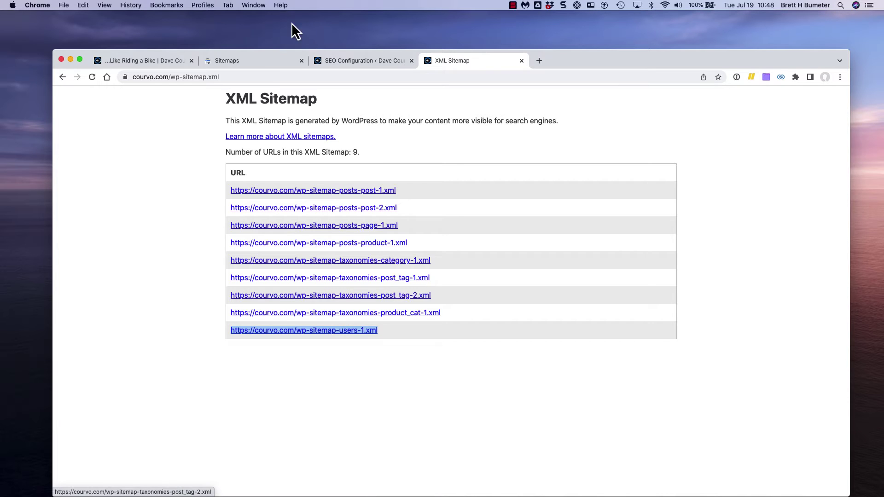
Back in Search Console, submit wp-sitemap-users-1.xml as a new sitemap, removing the duplicate domain prefix.
left_click(270, 61)
left_click(428, 196)
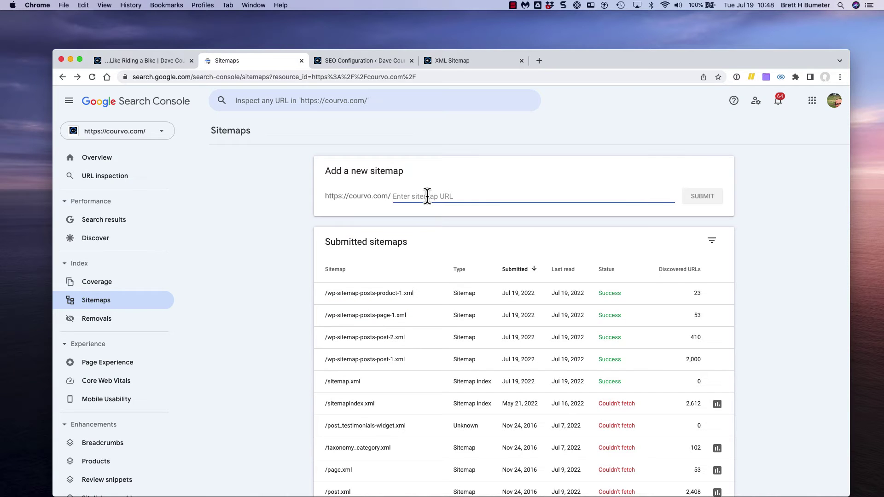
key("super+v")
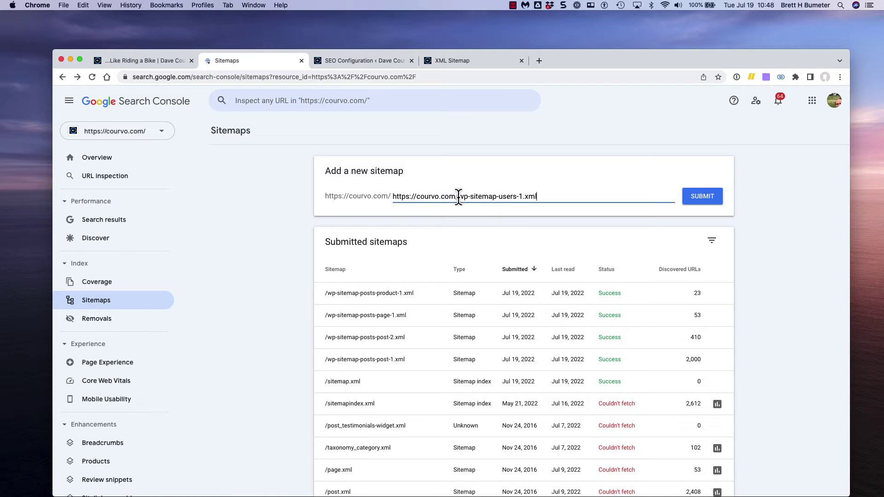
left_click_drag(460, 199, 286, 178)
key("BackSpace")
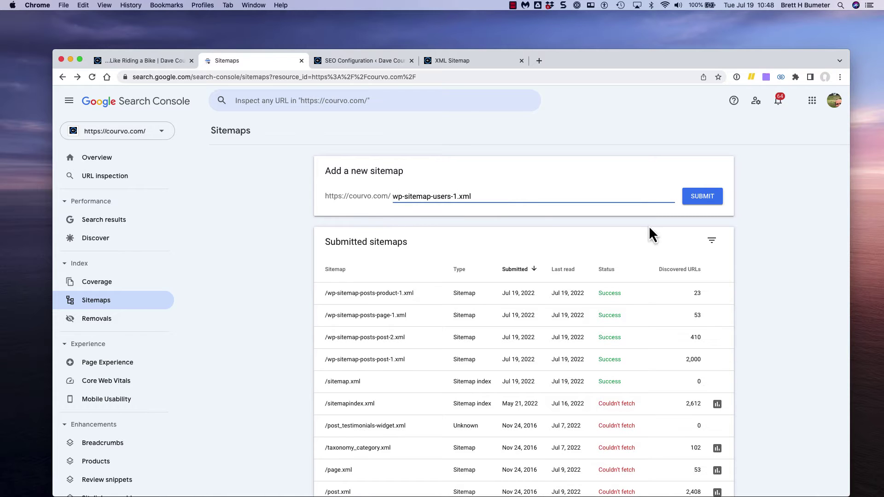
left_click(713, 198)
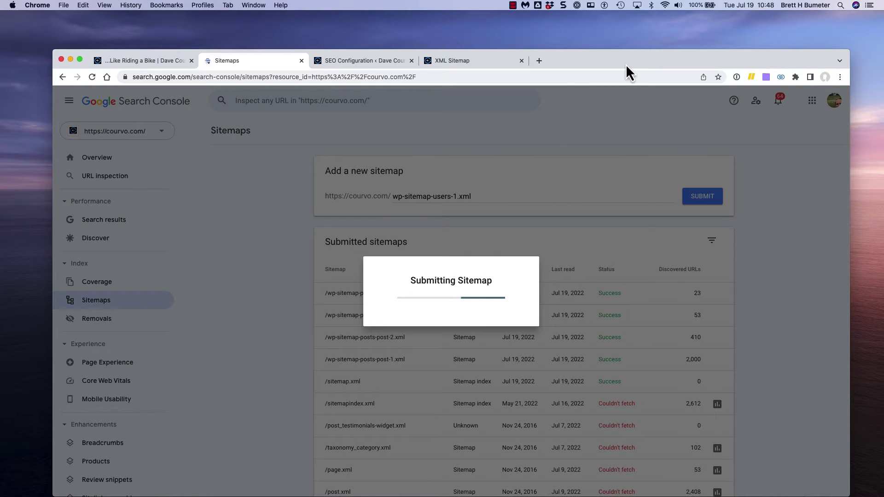
Switch to the XML Sitemap page and copy the link address of wp-sitemap-taxonomies-category-1.xml.
left_click(460, 60)
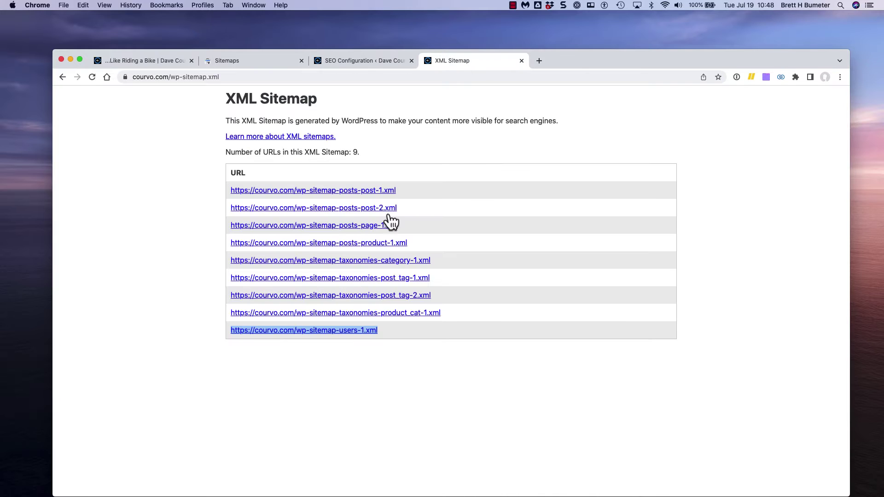
right_click(371, 261)
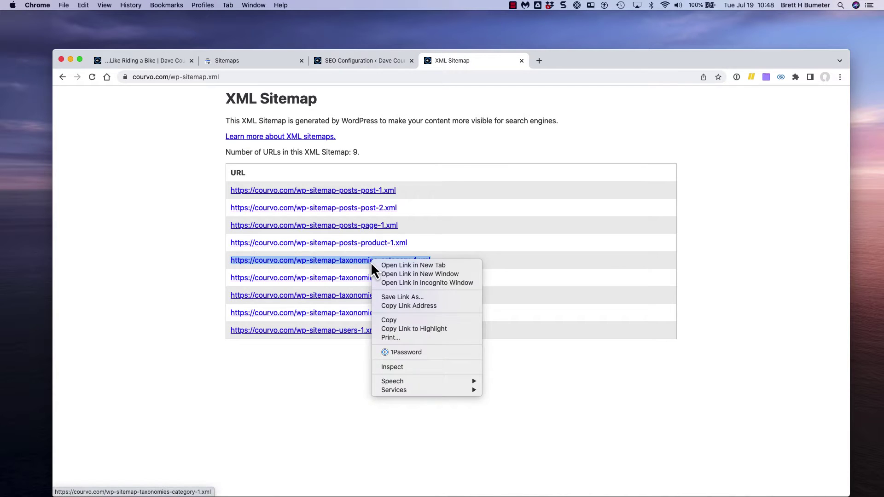
left_click(410, 306)
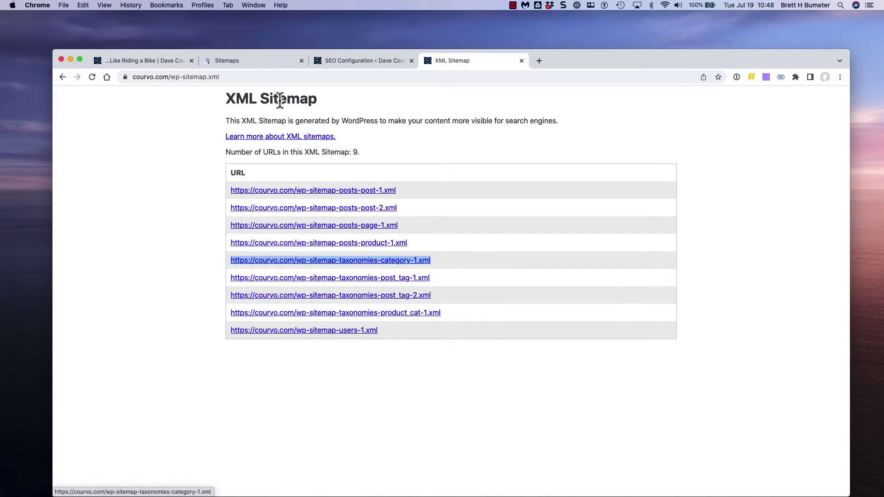
In Search Console, acknowledge the previous submission and submit wp-sitemap-taxonomies-category-1.xml as a new sitemap, without the duplicate domain prefix.
left_click(264, 64)
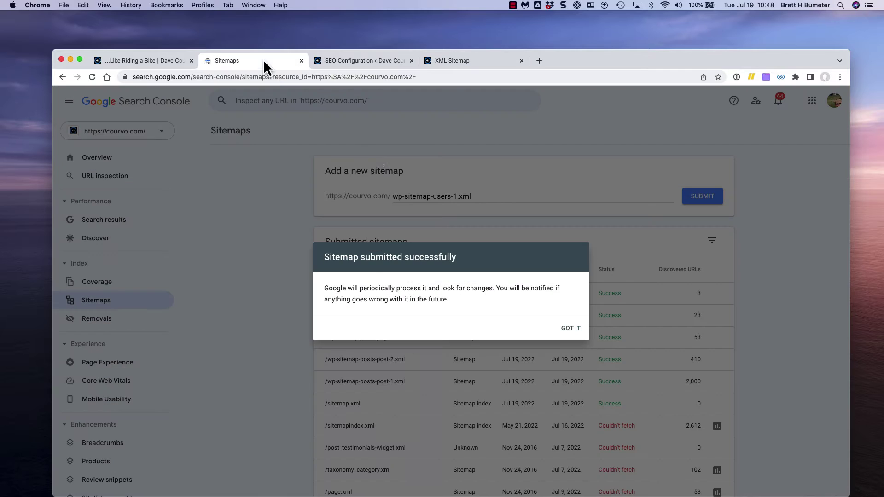
left_click(570, 329)
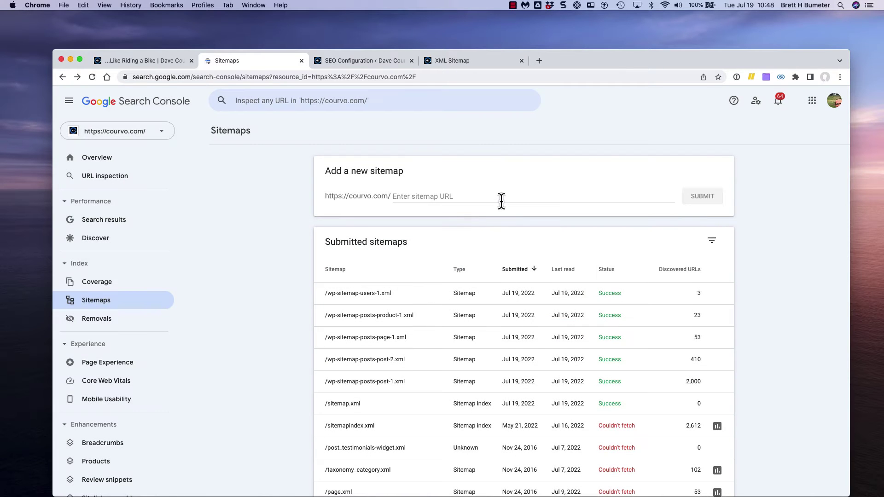
left_click(501, 201)
key("super+v")
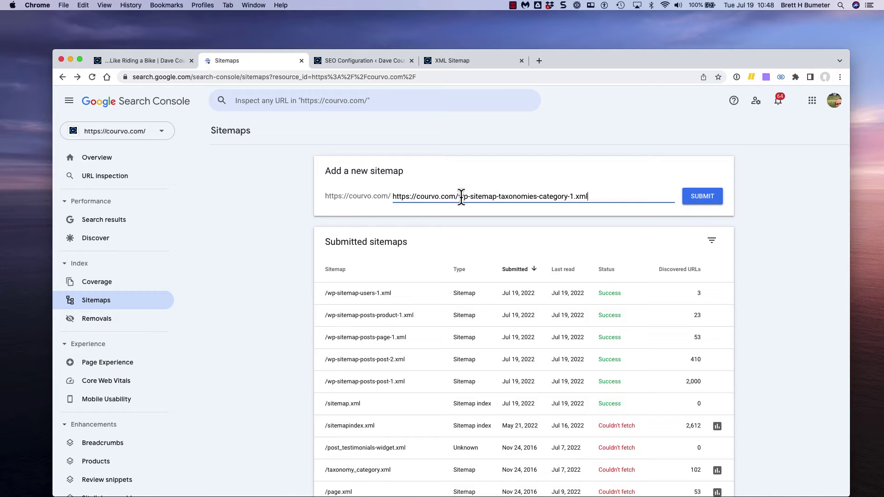
left_click_drag(461, 196, 170, 187)
key("BackSpace")
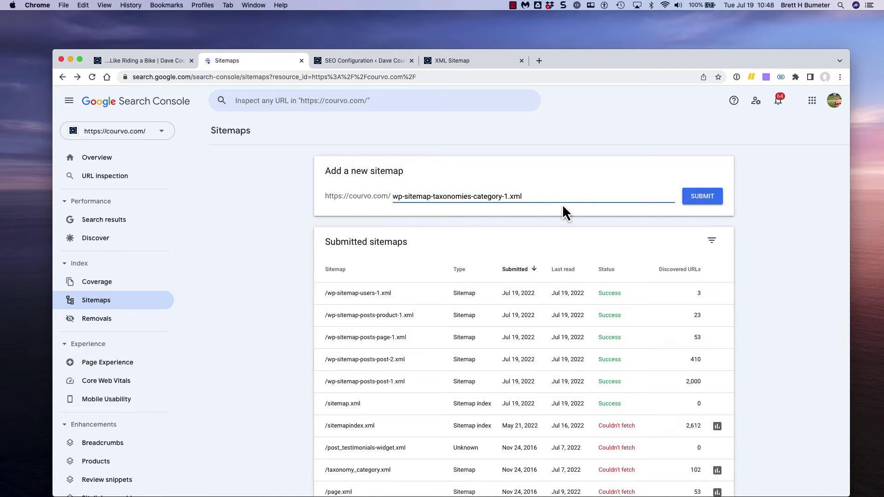
left_click(699, 200)
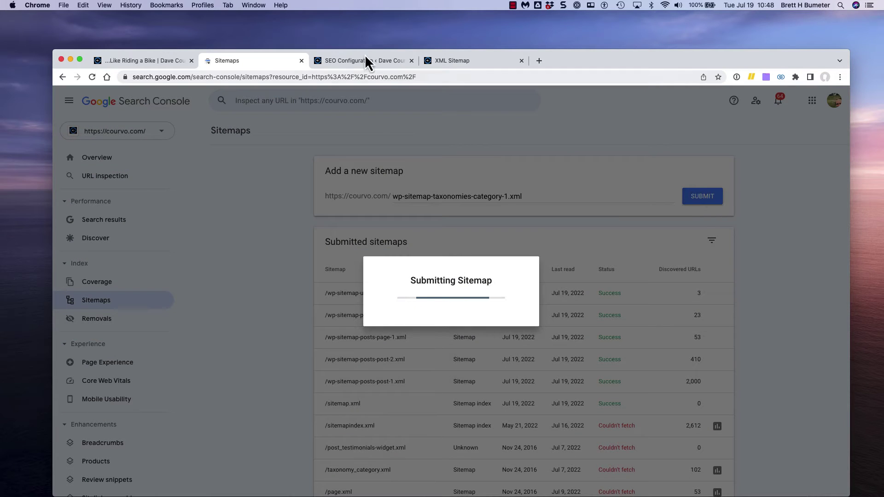
Switch to the XML Sitemap page and copy the link address of wp-sitemap-taxonomies-post_tag-1.xml.
left_click(471, 60)
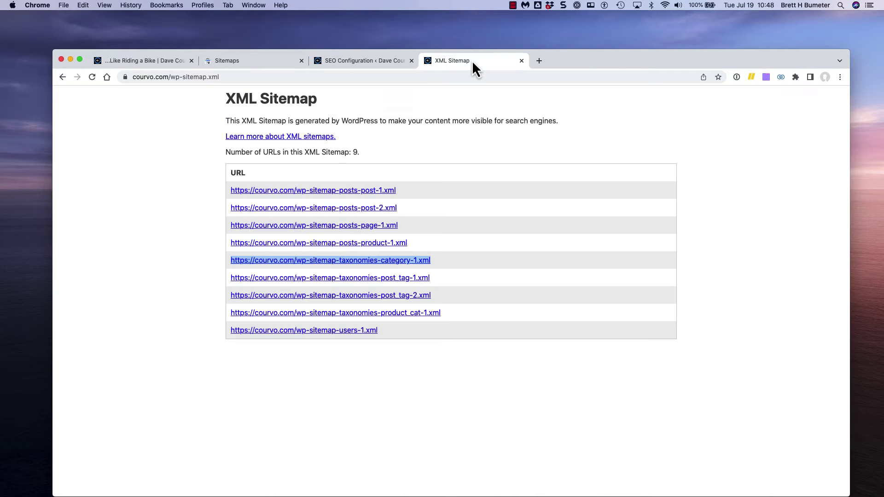
right_click(341, 276)
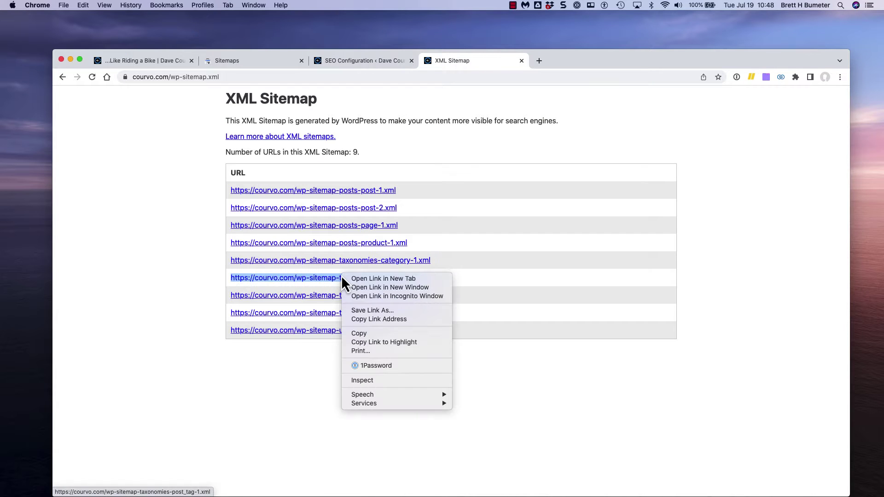
left_click(397, 322)
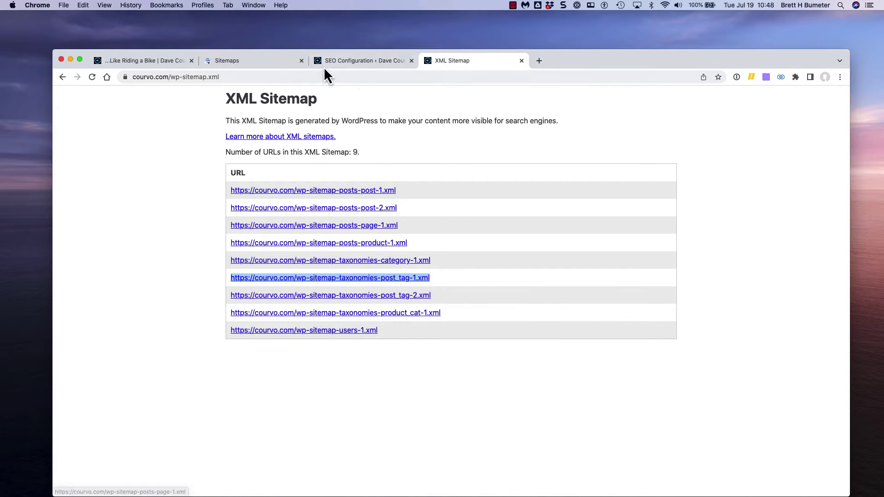
In Search Console, acknowledge the previous submission and submit wp-sitemap-taxonomies-post_tag-1.xml as a new sitemap, without the duplicate domain prefix.
left_click(276, 61)
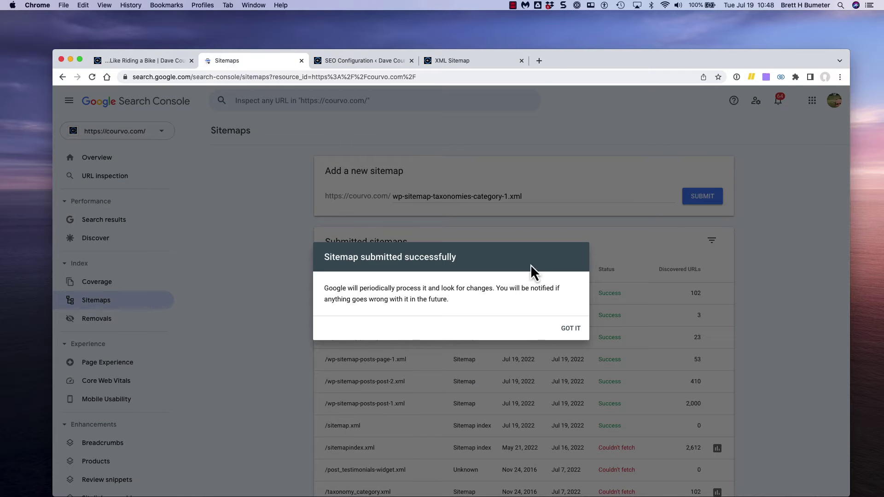
left_click(566, 329)
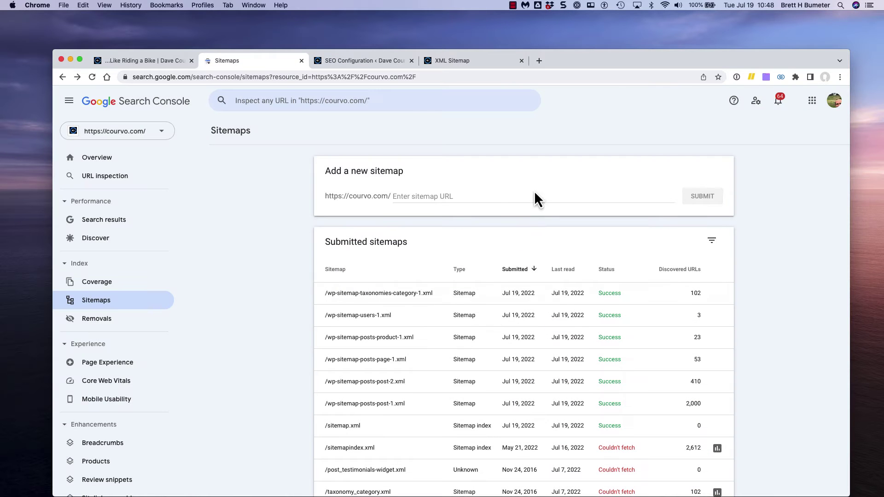
left_click(536, 200)
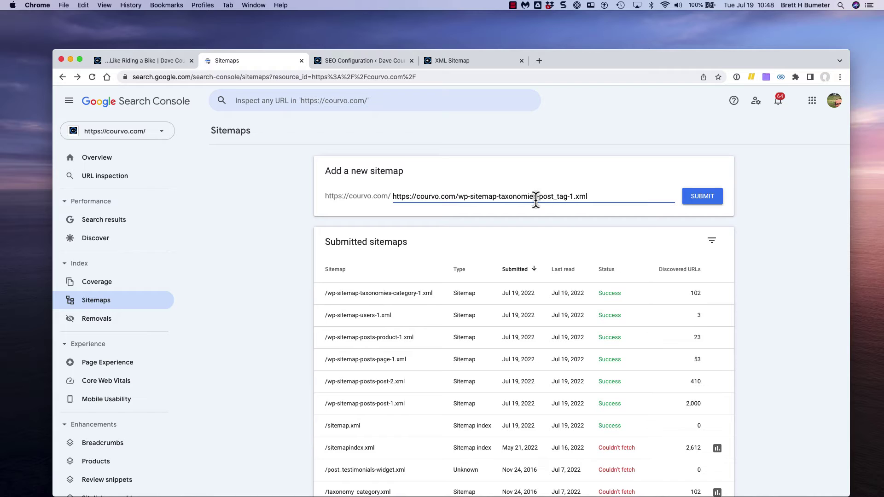
left_click_drag(458, 197, 318, 193)
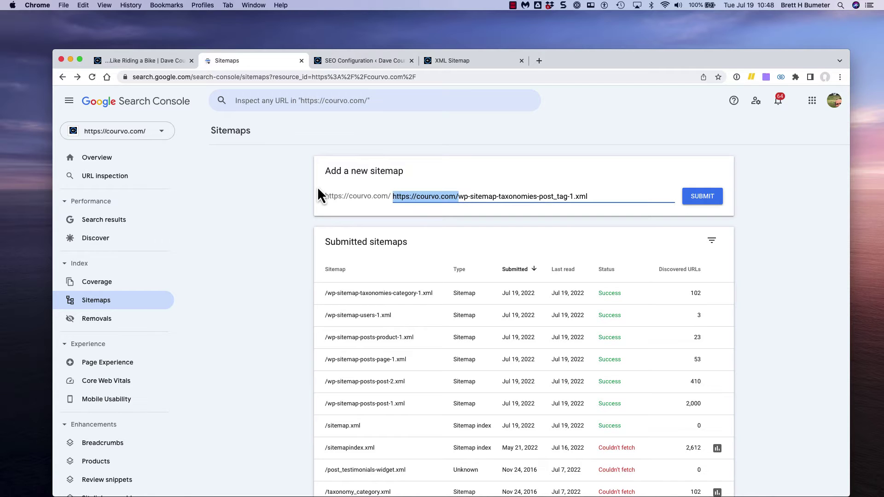
key("BackSpace")
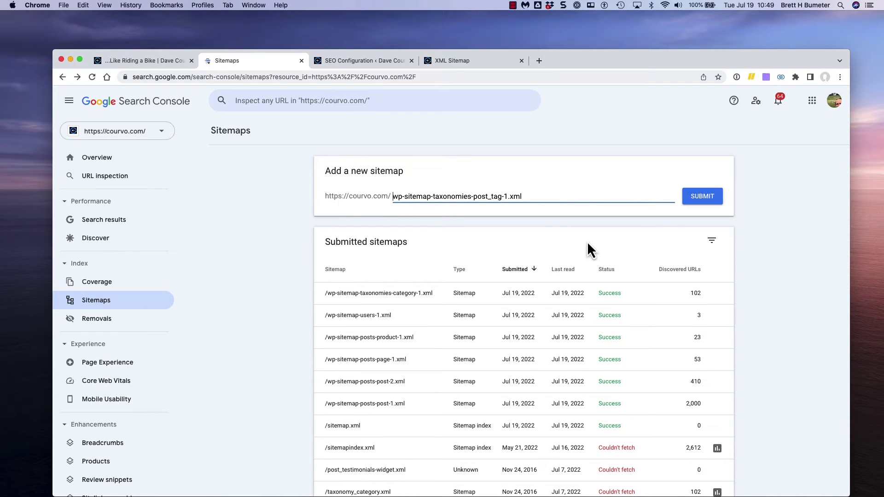
left_click(708, 197)
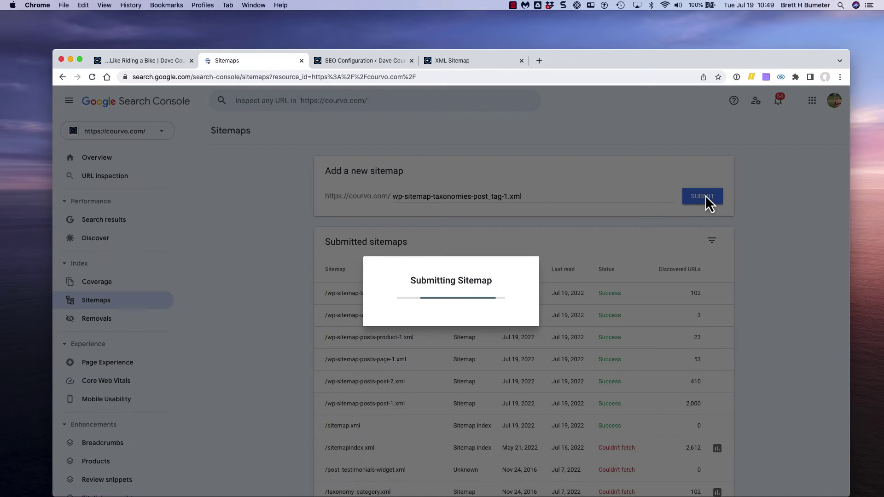
Switch to the XML Sitemap page and copy the link address of wp-sitemap-taxonomies-post_tag-2.xml.
left_click(458, 61)
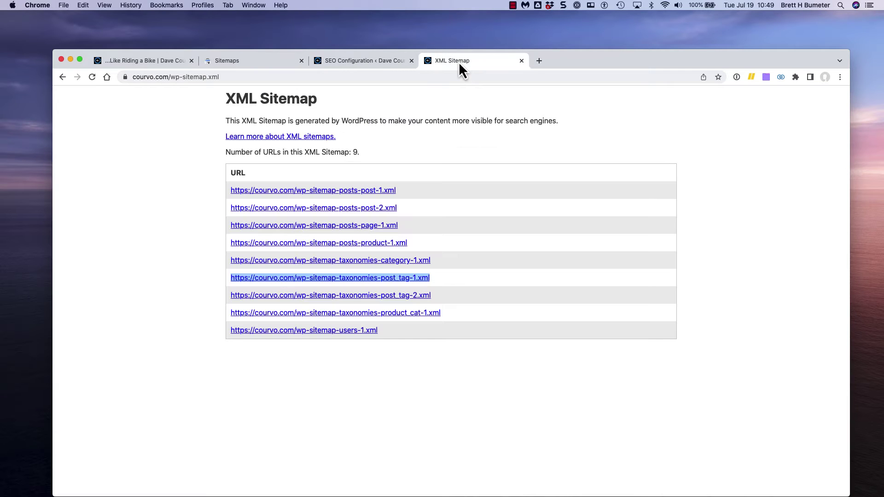
right_click(375, 297)
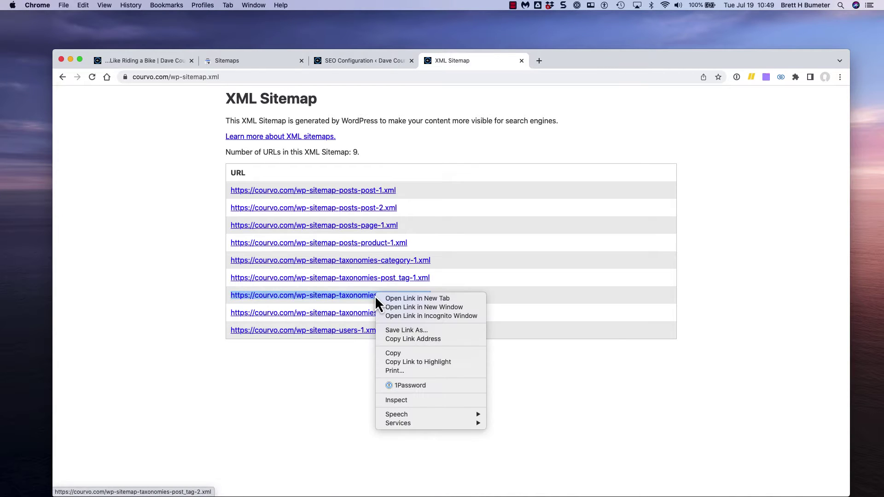
left_click(425, 341)
In Search Console, dismiss the earlier confirmation, submit wp-sitemap-taxonomies-post_tag-2.xml without the duplicate domain prefix, and acknowledge the submission.
left_click(267, 60)
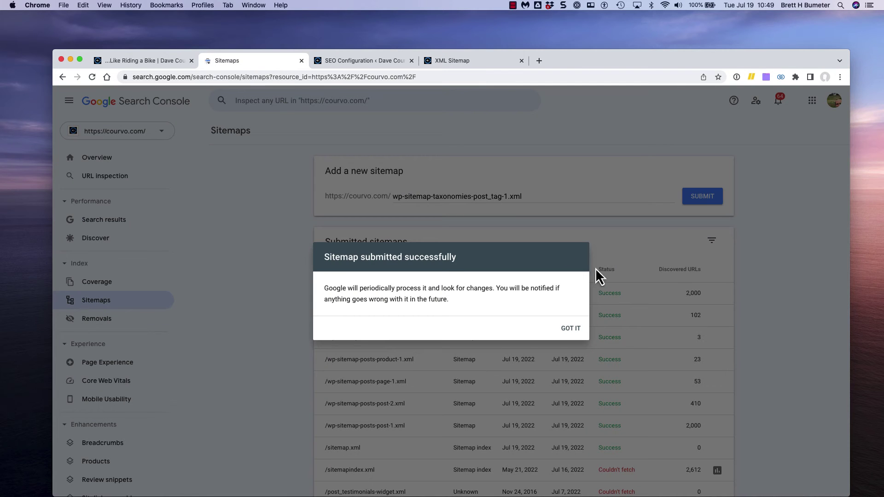
left_click(576, 329)
left_click(524, 195)
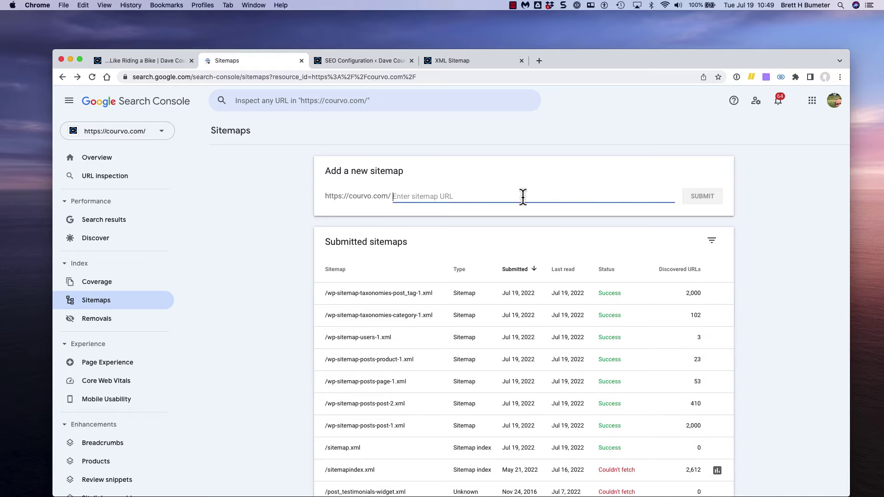
key("super+v")
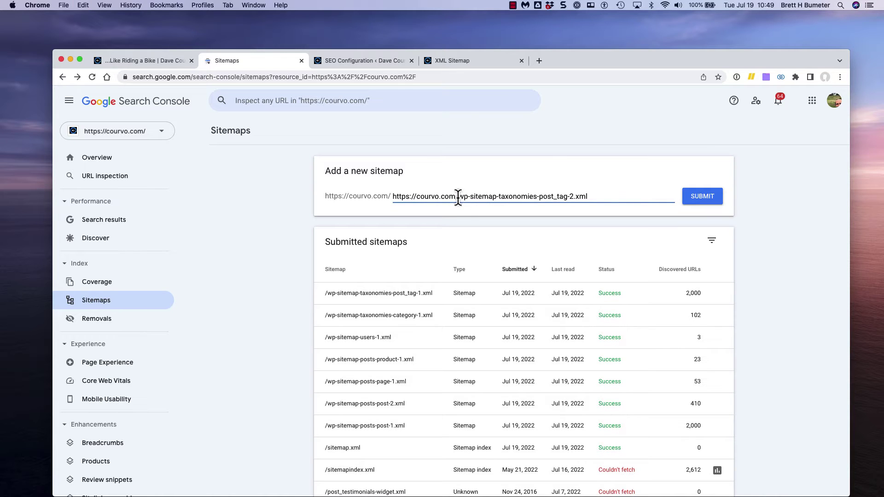
left_click_drag(459, 197, 269, 191)
key("BackSpace")
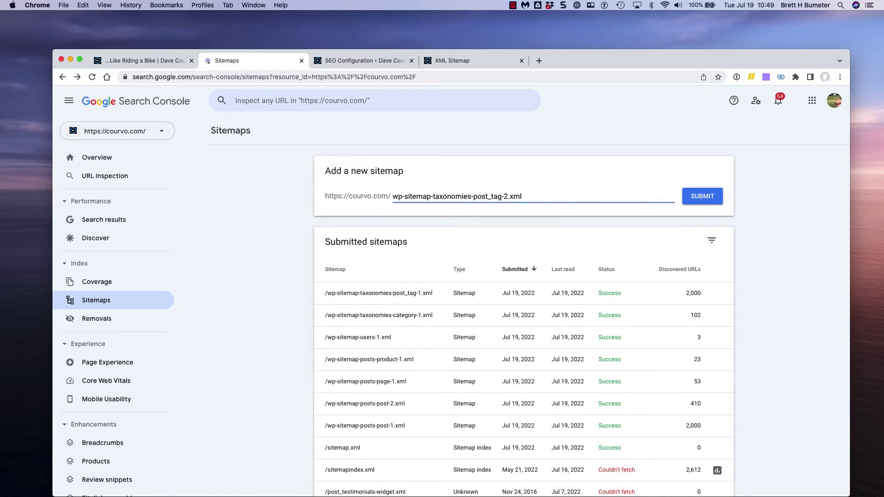
left_click(695, 196)
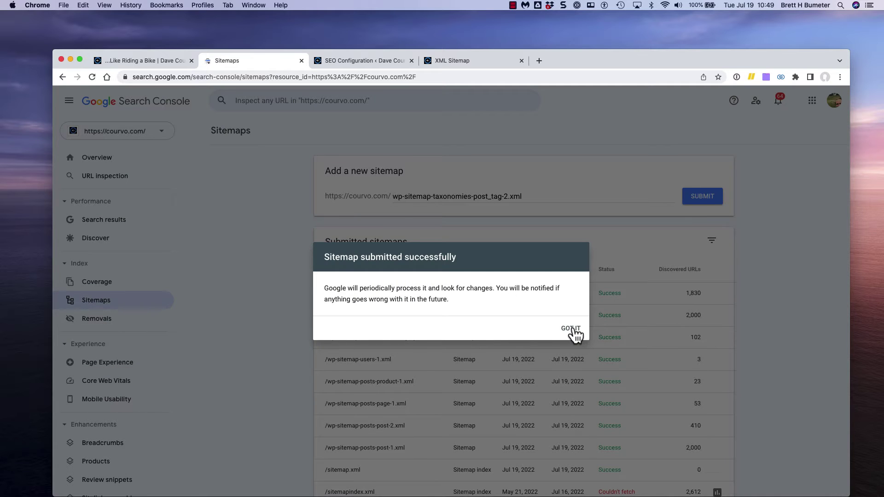
left_click(574, 329)
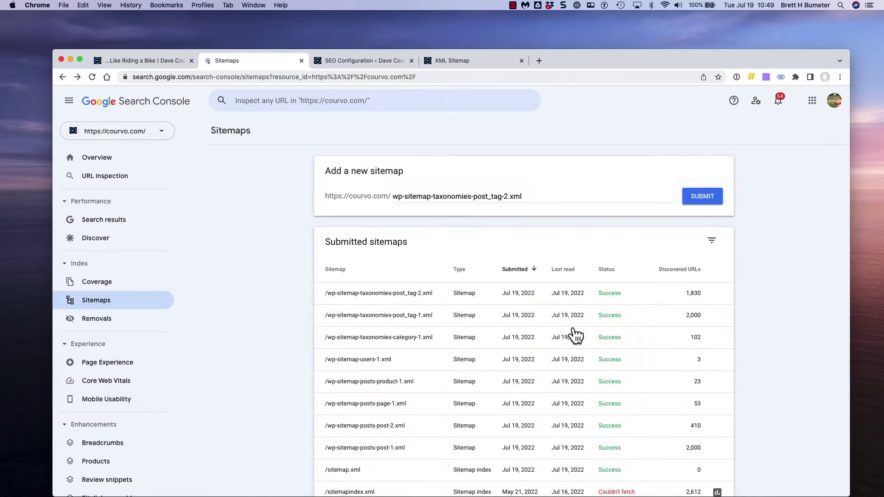
Switch to the XML Sitemap page and copy the link address of wp-sitemap-taxonomies-product_cat-1.xml.
left_click(462, 62)
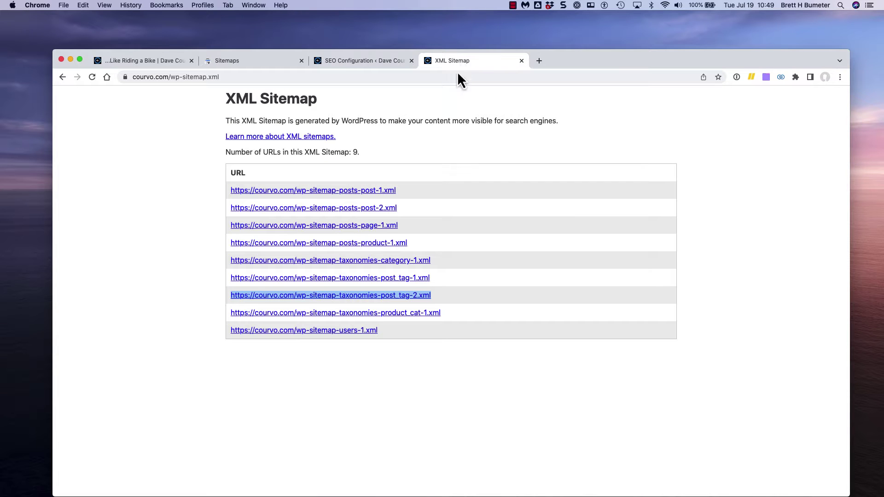
right_click(396, 313)
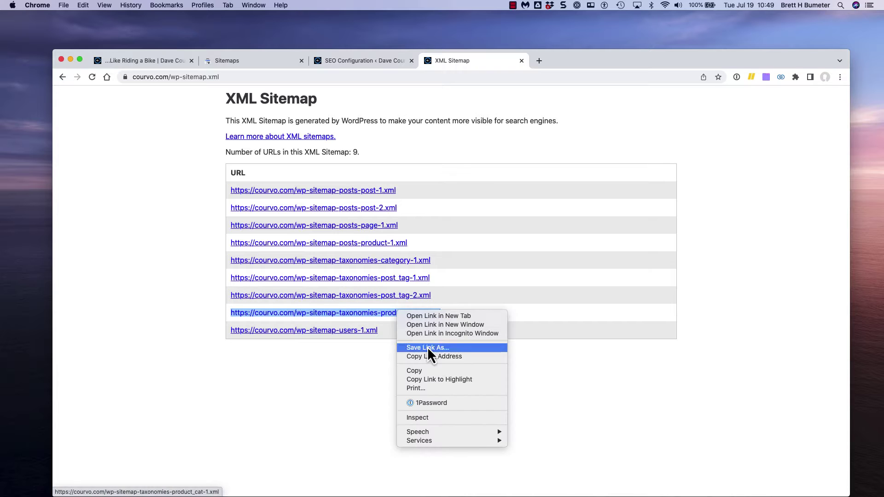
left_click(449, 356)
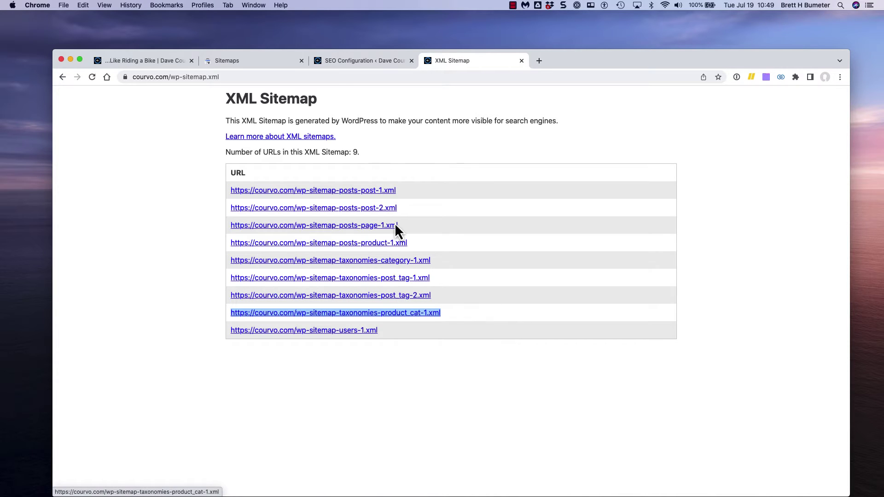
In Search Console, submit wp-sitemap-taxonomies-product_cat-1.xml without the duplicate domain prefix, acknowledge the submission, and review the submitted sitemaps.
left_click(278, 66)
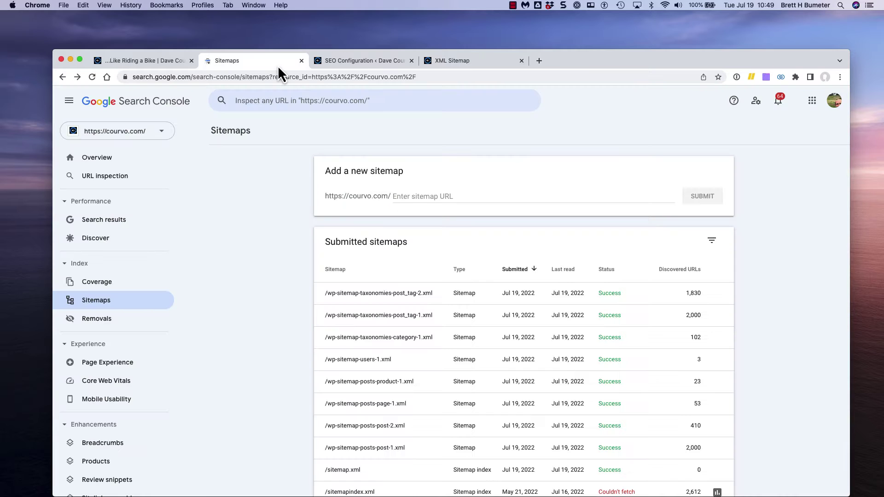
left_click(468, 199)
key("super+v")
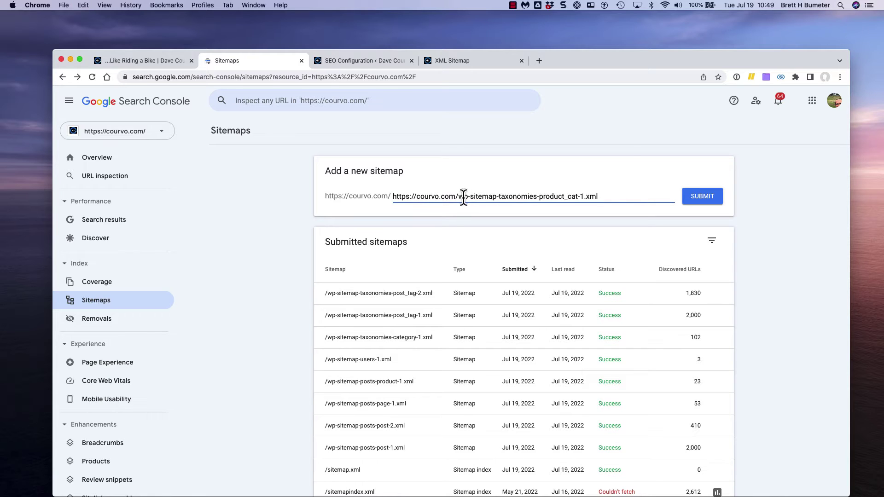
left_click_drag(460, 197, 329, 203)
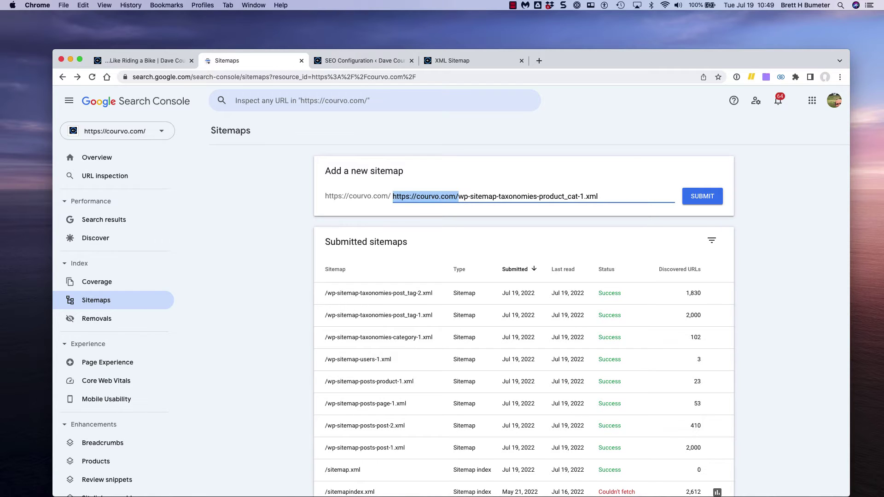
key("BackSpace")
left_click(704, 198)
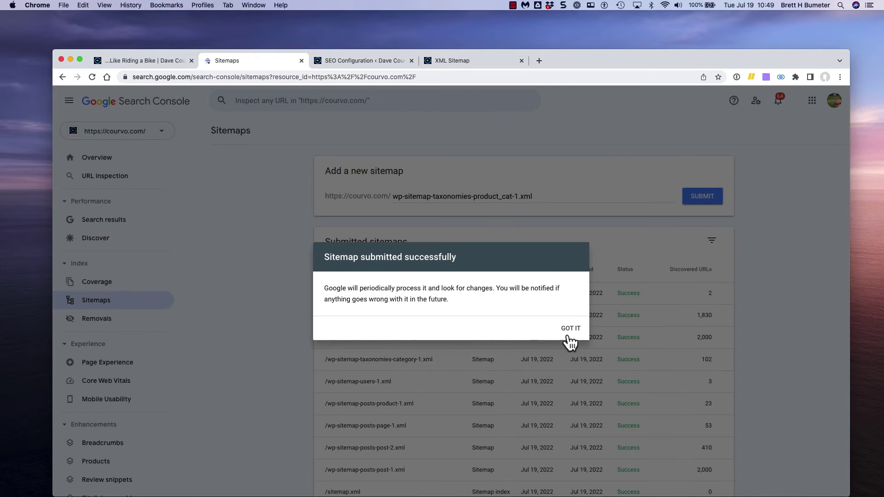
left_click(572, 331)
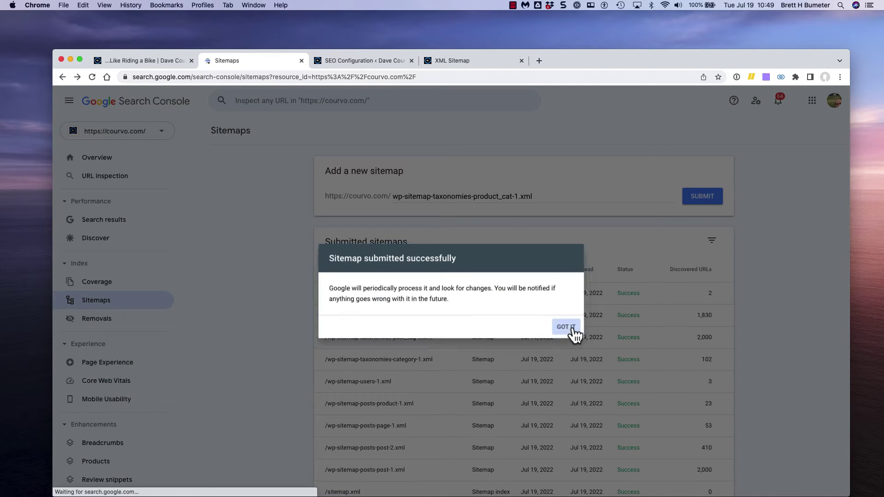
scroll(797, 397, "down", 3)
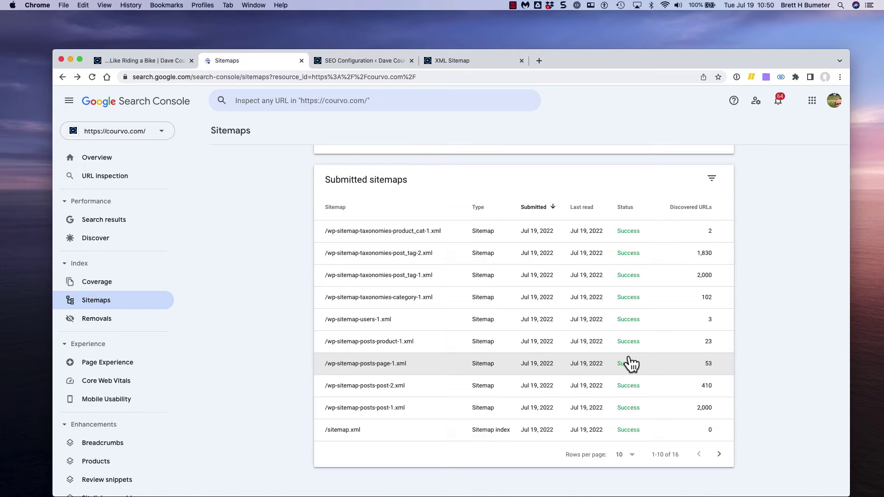
left_click(146, 62)
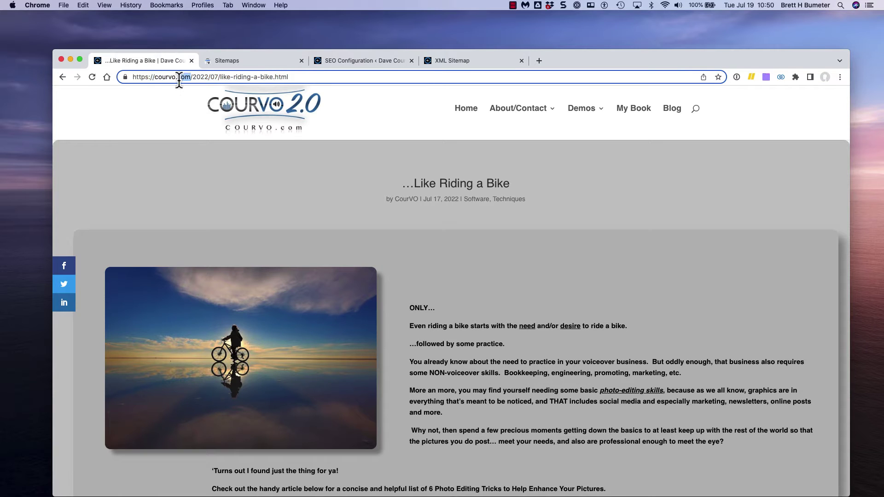
left_click(246, 59)
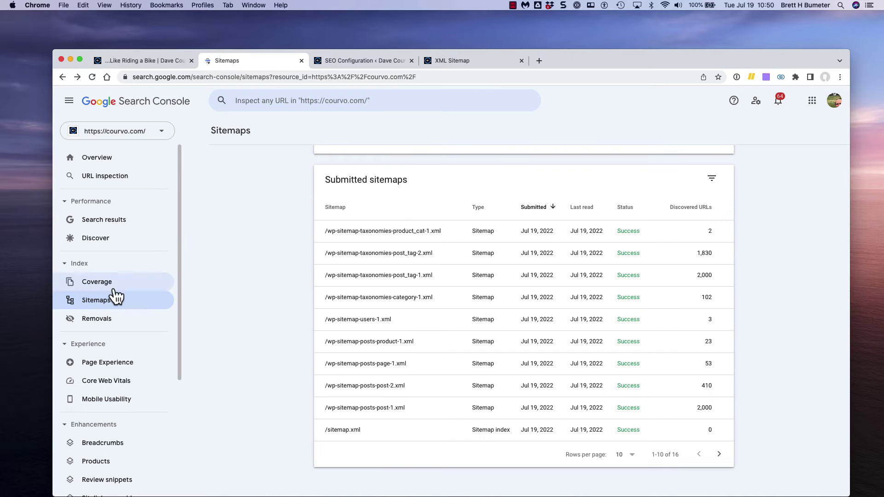
left_click(105, 176)
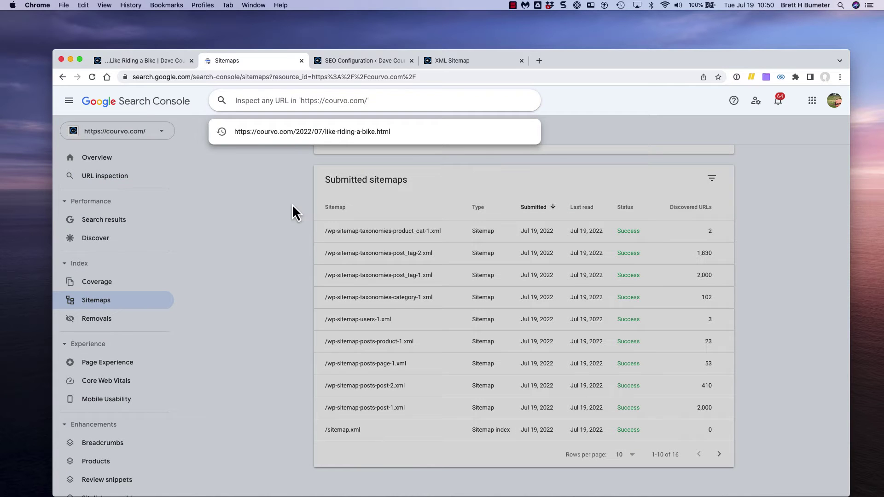
left_click(303, 131)
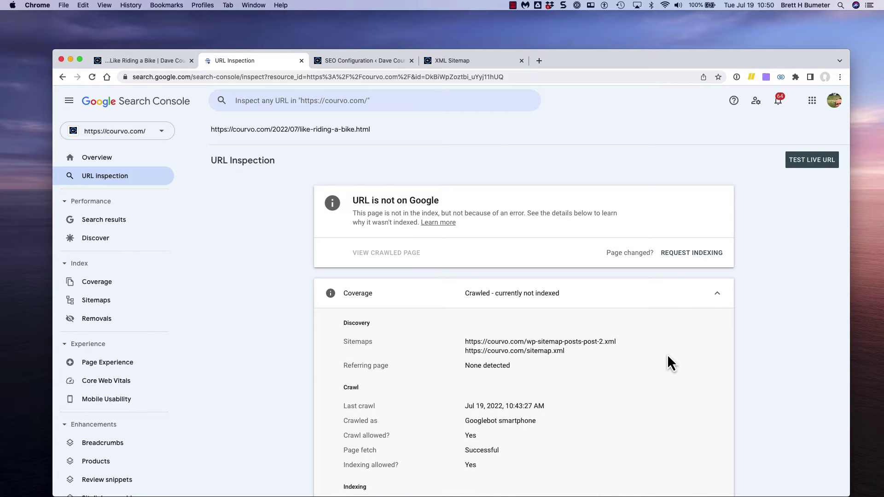
scroll(668, 358, "down", 3)
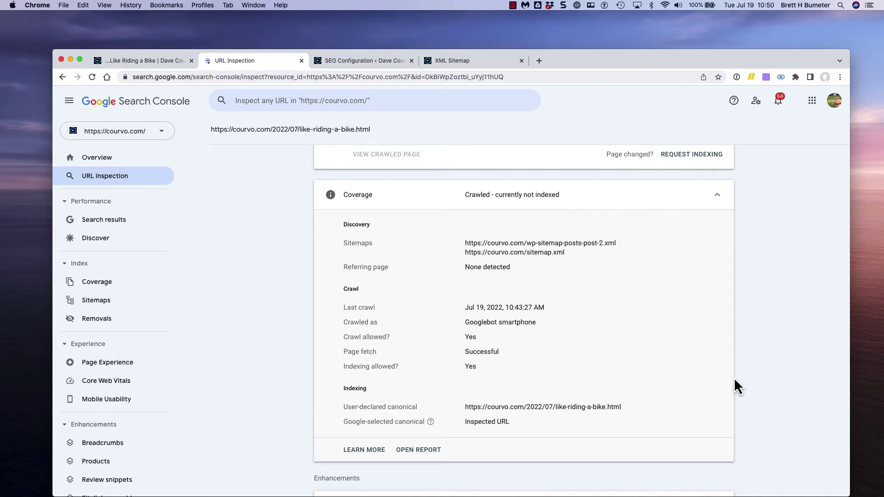
scroll(735, 379, "up", 1)
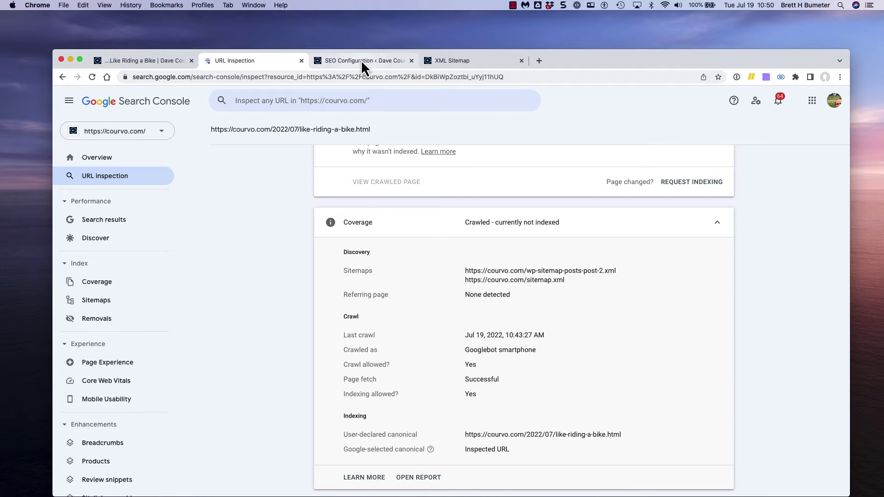
Switch to the "…Like Riding a Bike" post and examine its categories, text, images, links and the photo editing article.
left_click(128, 66)
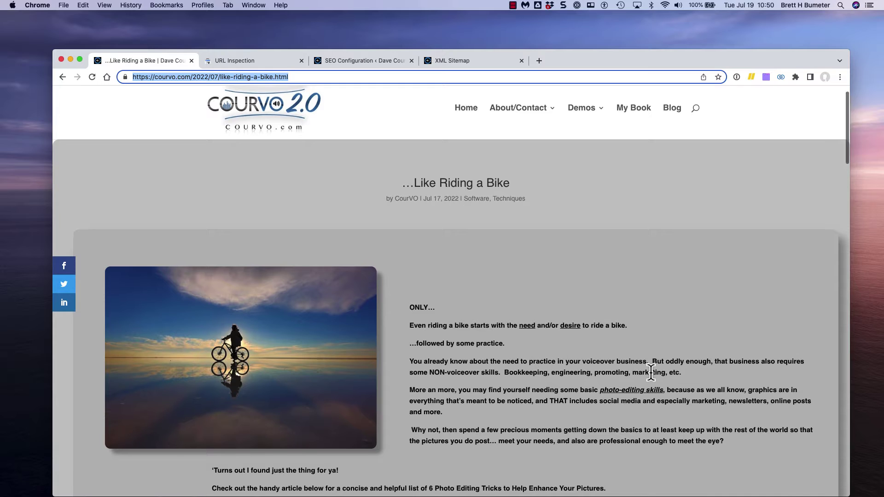
scroll(534, 350, "down", 3)
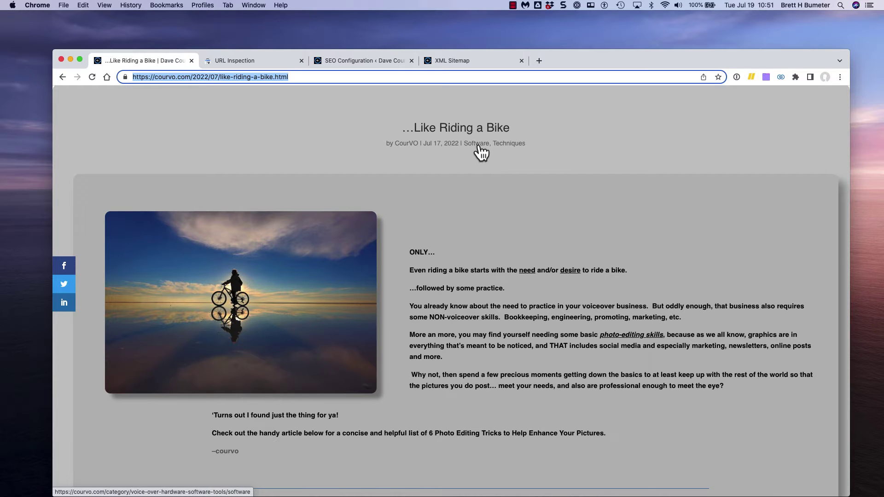
scroll(563, 243, "down", 2)
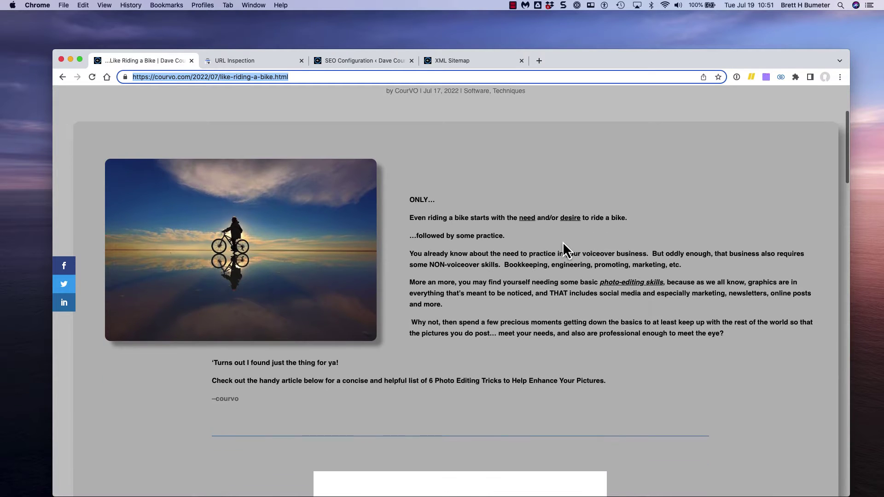
scroll(562, 242, "down", 1)
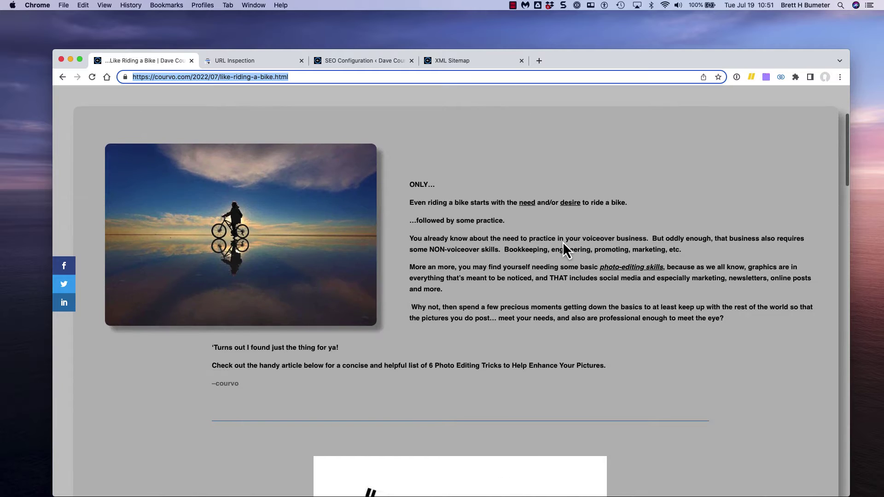
scroll(563, 242, "down", 5)
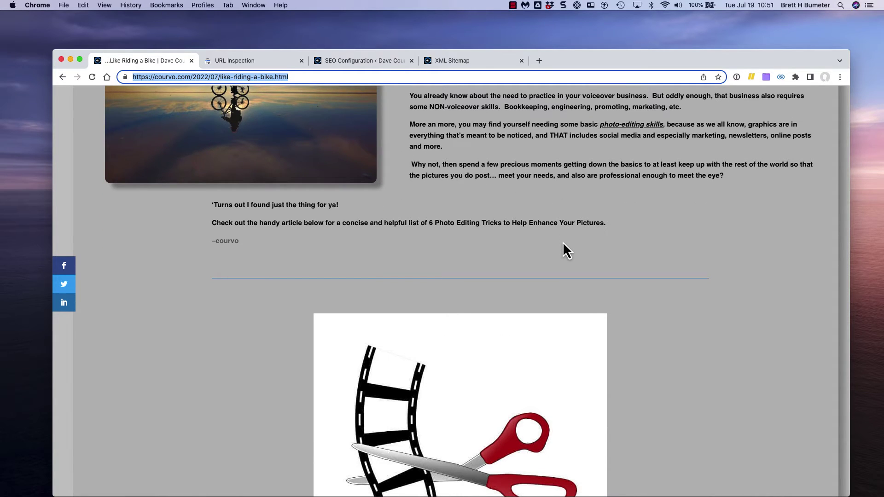
scroll(563, 241, "down", 10)
scroll(563, 242, "down", 12)
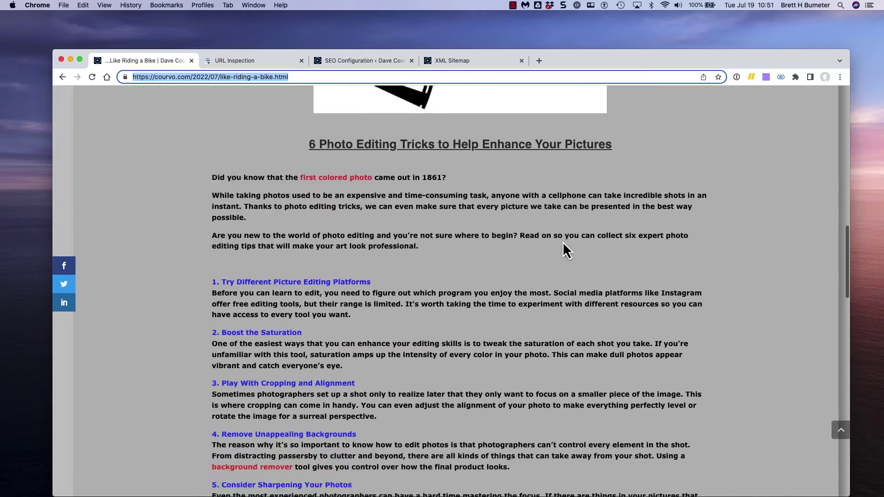
scroll(563, 242, "up", 10)
scroll(563, 242, "up", 15)
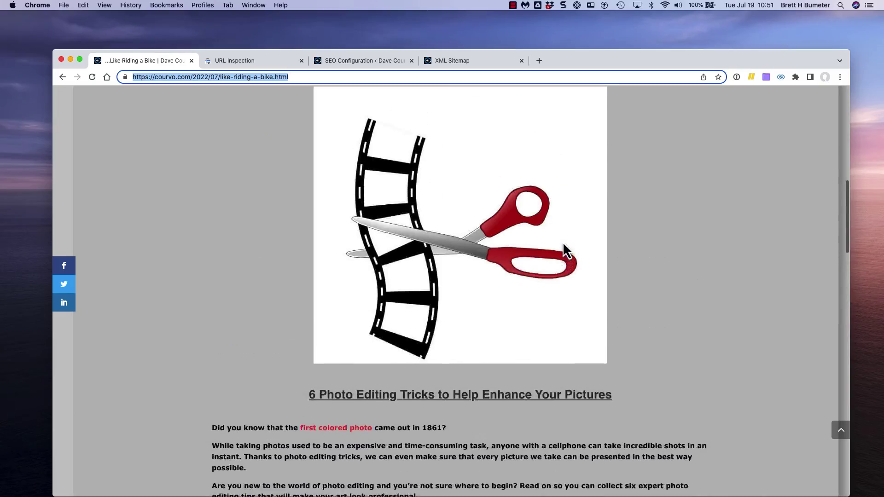
scroll(563, 242, "down", 5)
scroll(563, 241, "down", 10)
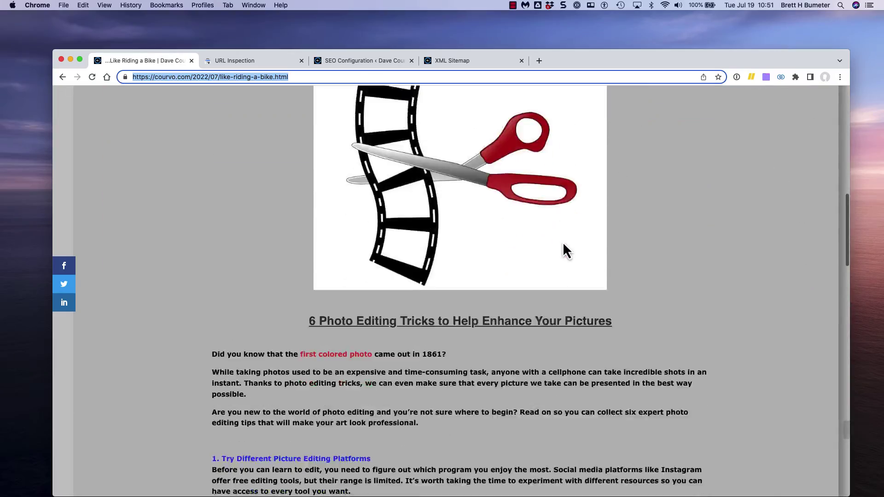
scroll(563, 242, "down", 10)
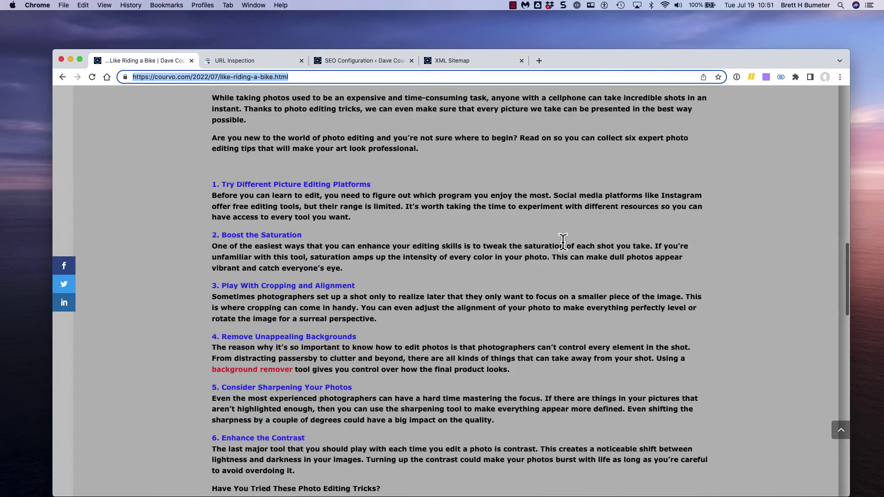
scroll(563, 242, "up", 18)
scroll(563, 242, "up", 7)
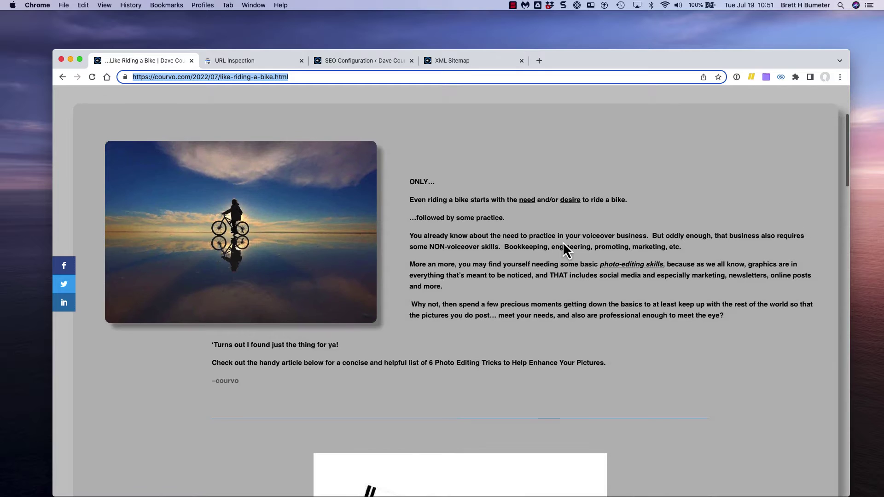
scroll(563, 242, "up", 4)
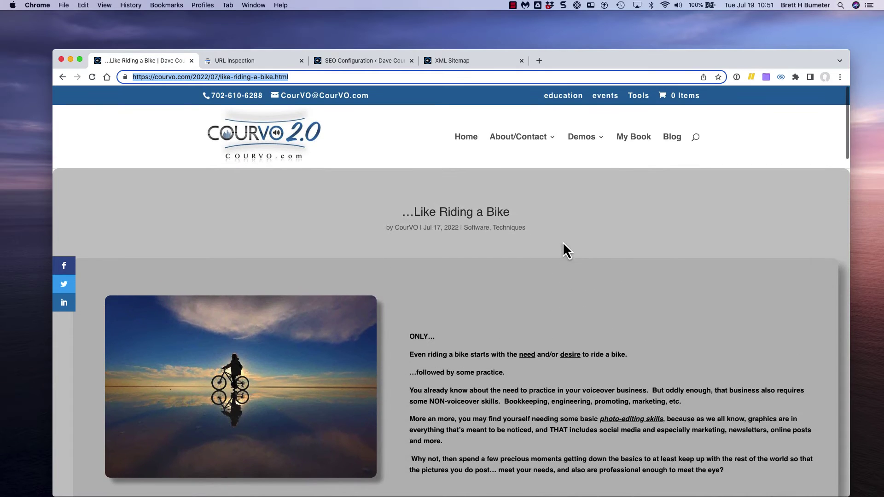
Search the courvo.com site for "photo editing" from the post's page.
right_click(697, 138)
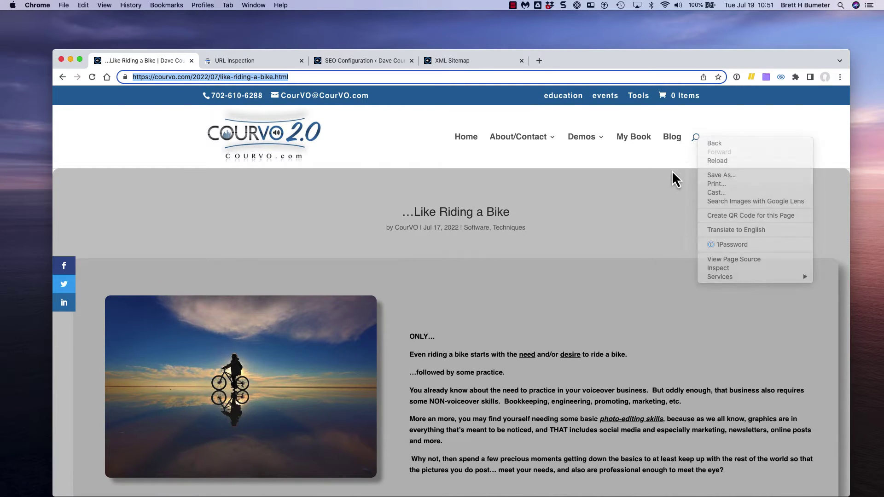
left_click(672, 170)
left_click(698, 139)
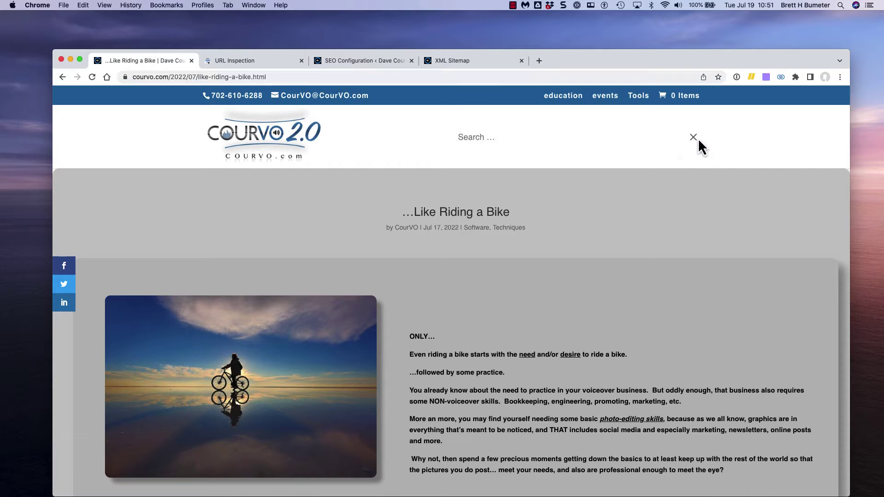
type("photo editing")
key("Return")
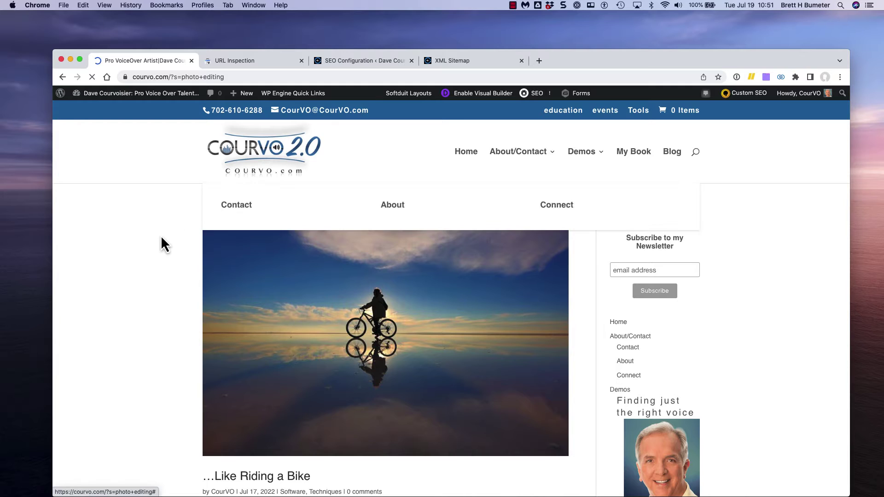
Look through the "photo editing" search results for posts related to the article.
scroll(162, 238, "down", 5)
scroll(162, 236, "down", 8)
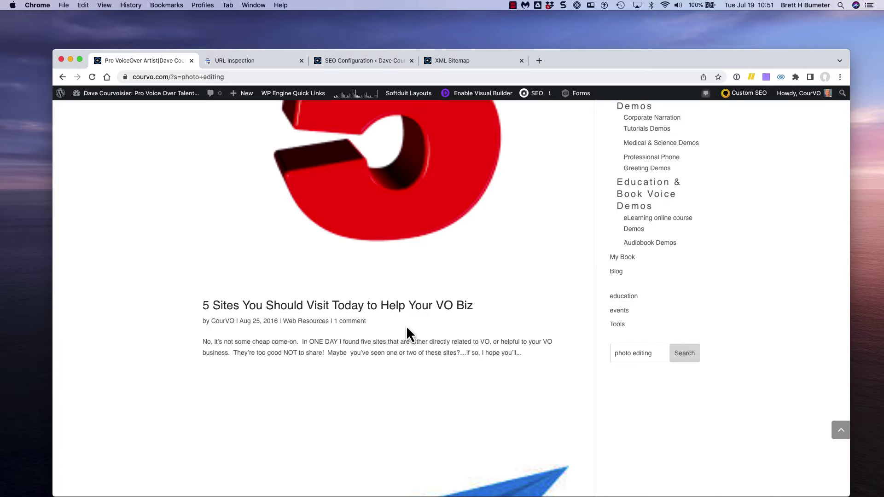
scroll(406, 325, "down", 12)
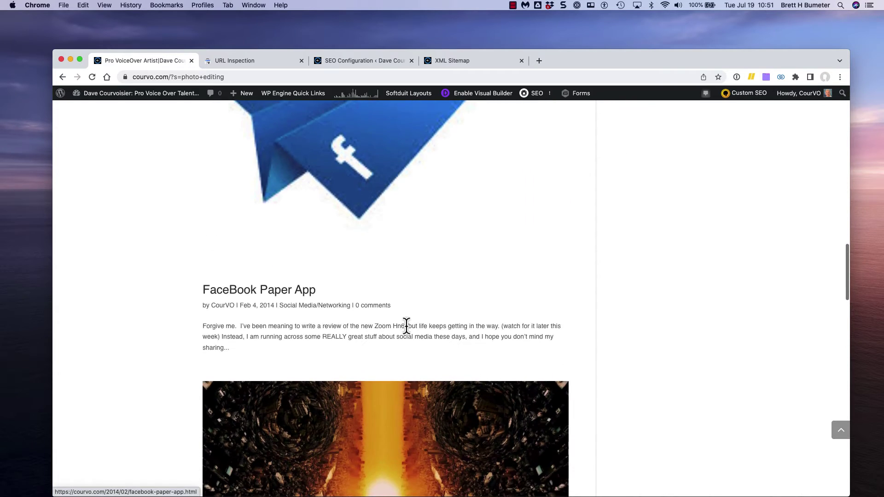
scroll(406, 326, "down", 10)
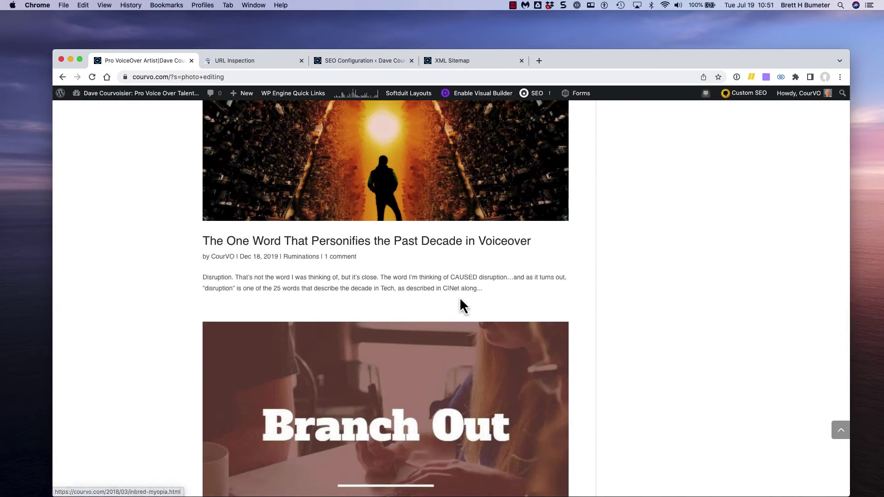
scroll(460, 299, "down", 10)
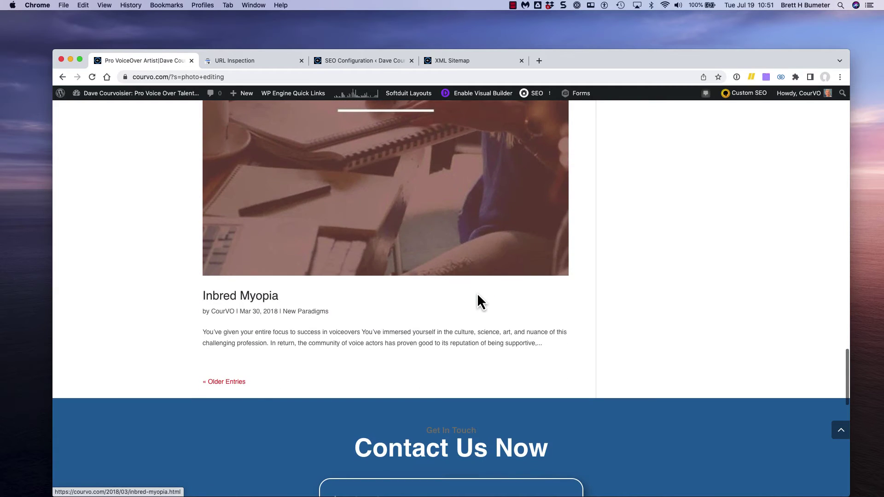
key("Home")
scroll(477, 302, "down", 4)
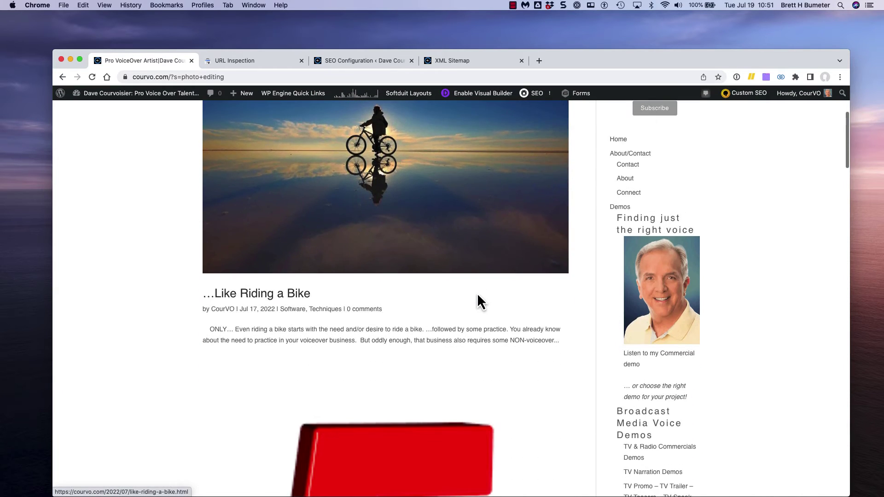
scroll(478, 297, "down", 10)
scroll(443, 265, "up", 4)
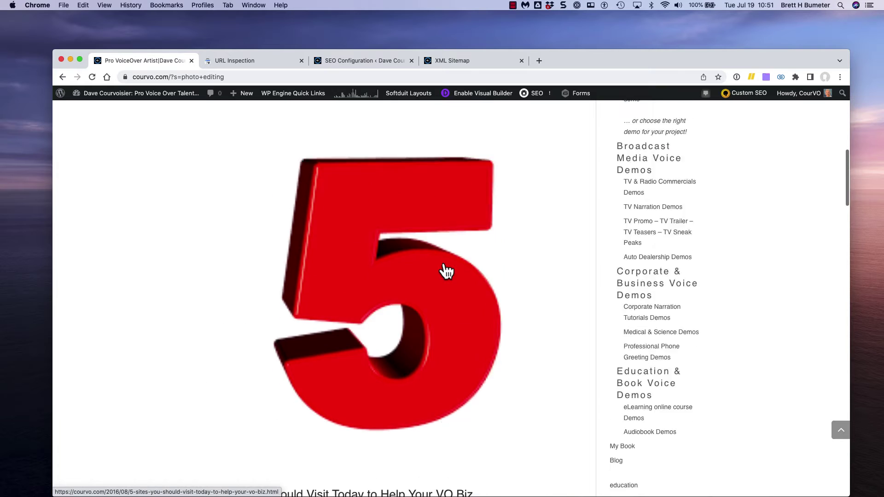
Copy the link address of the "…Like Riding a Bike" post from the site's search results.
scroll(445, 271, "up", 5)
right_click(257, 259)
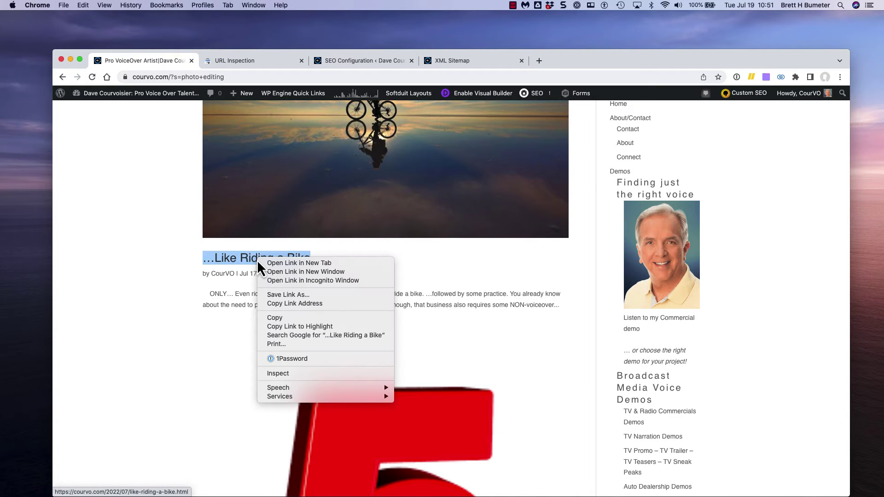
left_click(299, 303)
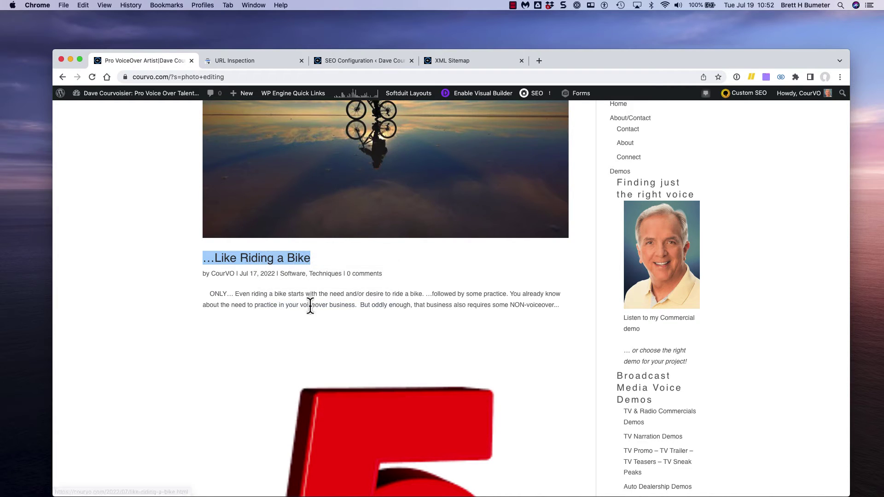
Open the "5 Sites You Should Visit Today to Help Your VO Biz" post from the search results and read through its items.
scroll(489, 343, "down", 1)
scroll(489, 343, "down", 10)
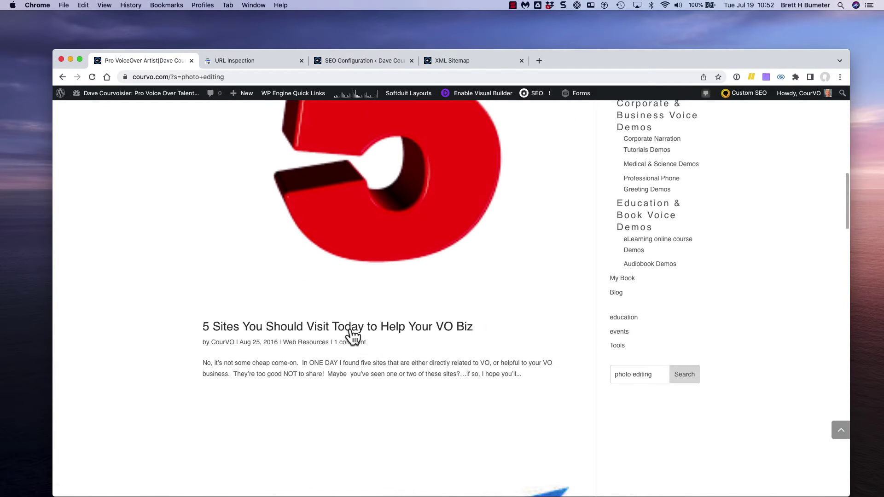
left_click(353, 328)
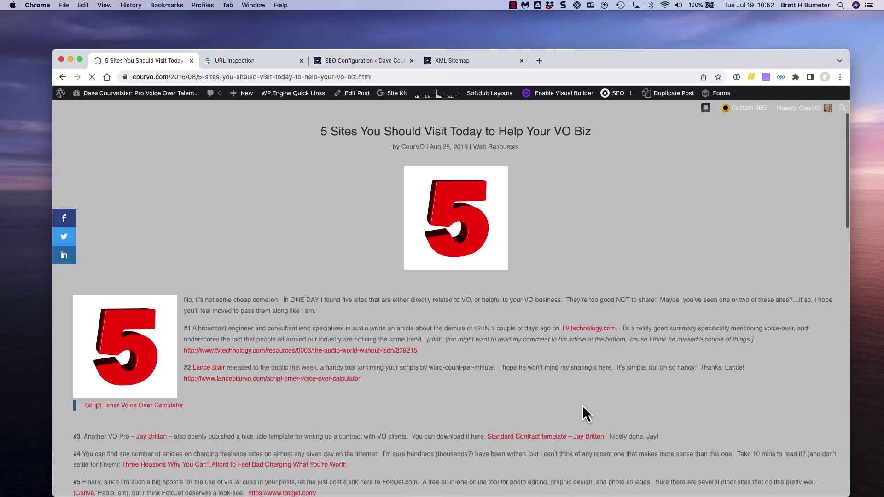
scroll(625, 330, "down", 3)
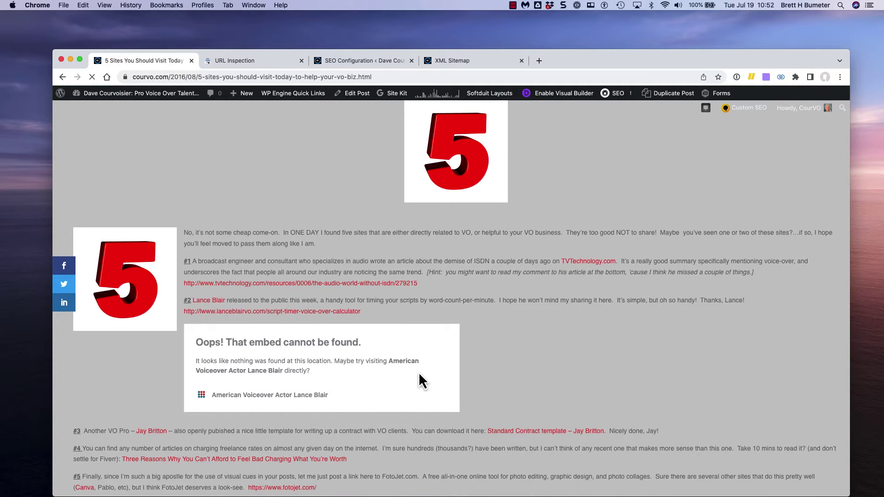
scroll(419, 375, "down", 5)
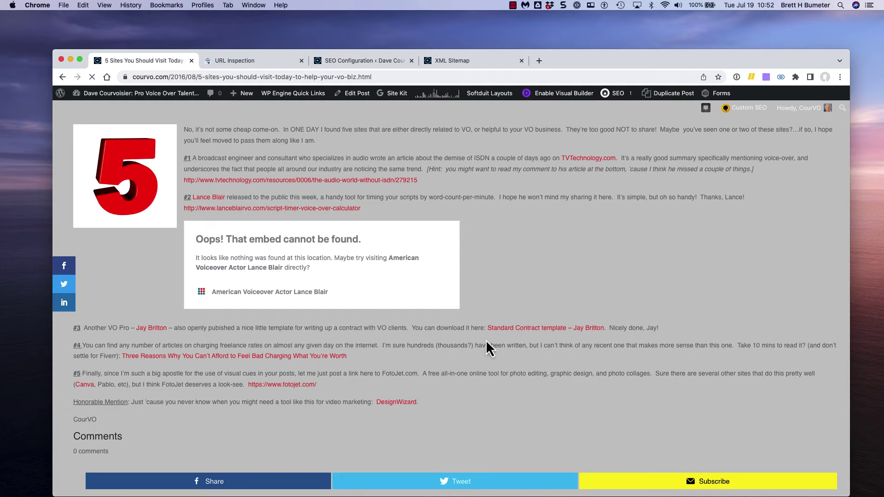
scroll(506, 349, "down", 1)
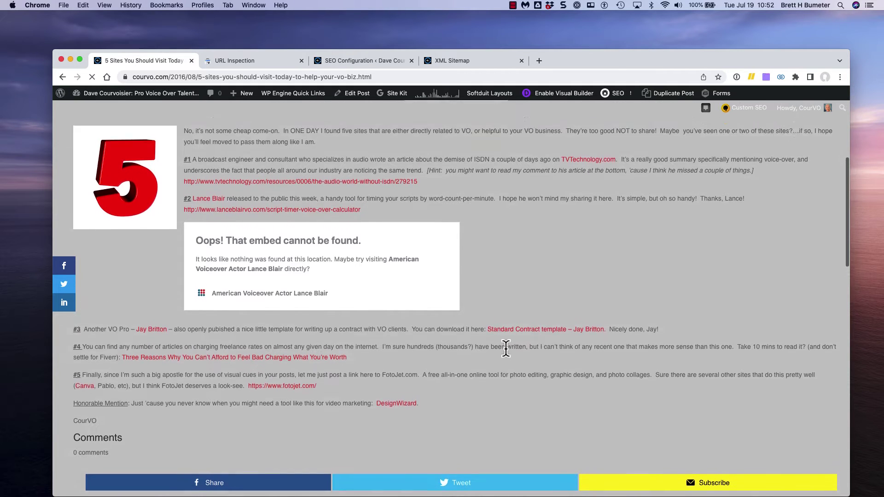
scroll(506, 349, "up", 4)
Find "photo" within the post and highlight the phrase "photo editing" in item #5.
key("super+f")
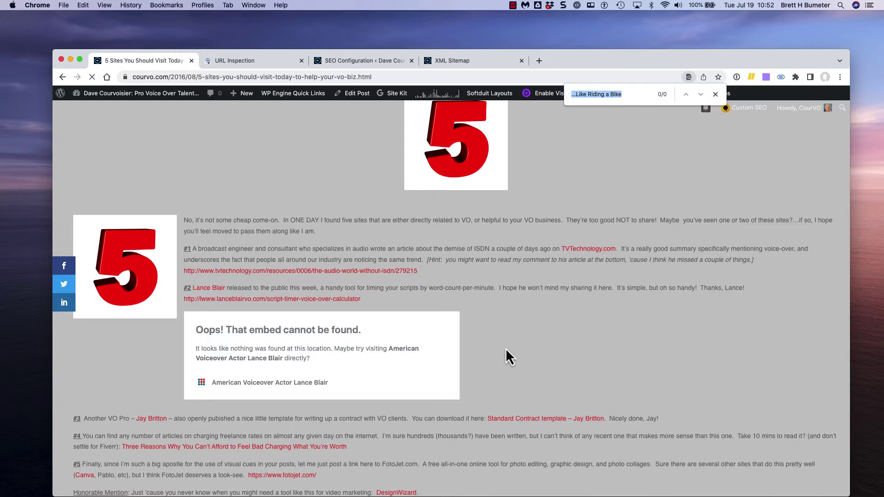
type("photo")
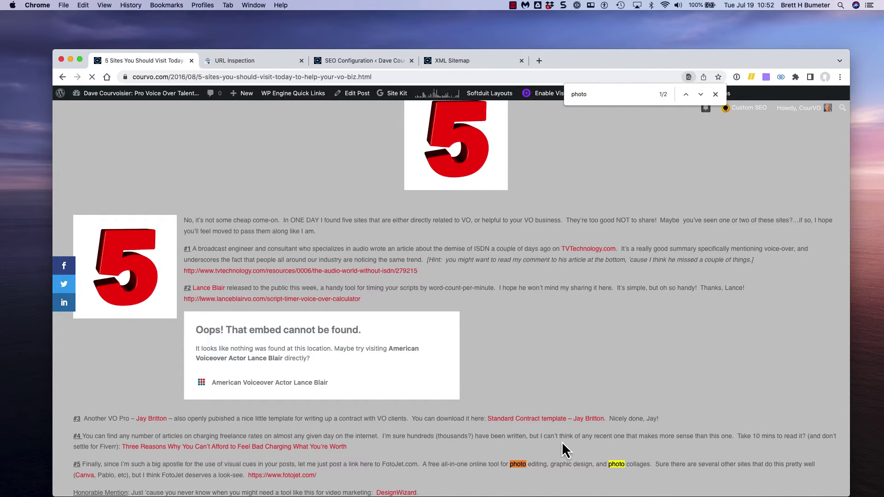
scroll(593, 430, "down", 2)
scroll(593, 430, "down", 1)
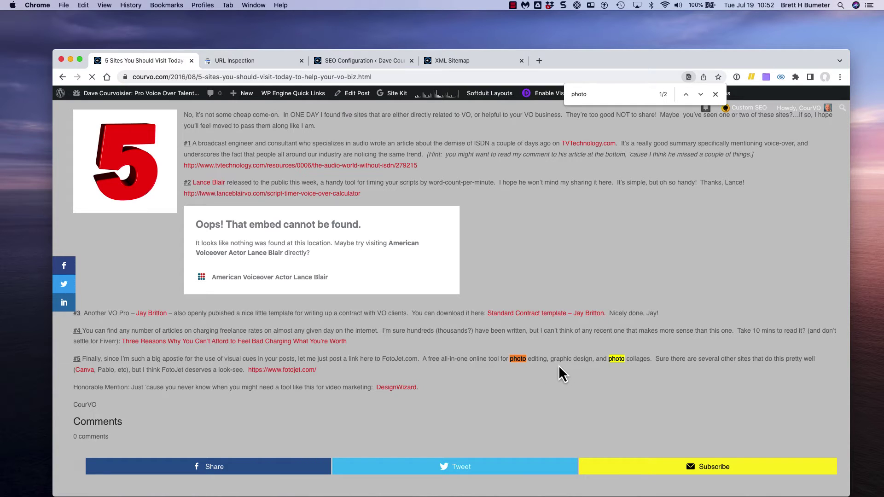
triple_click(525, 360)
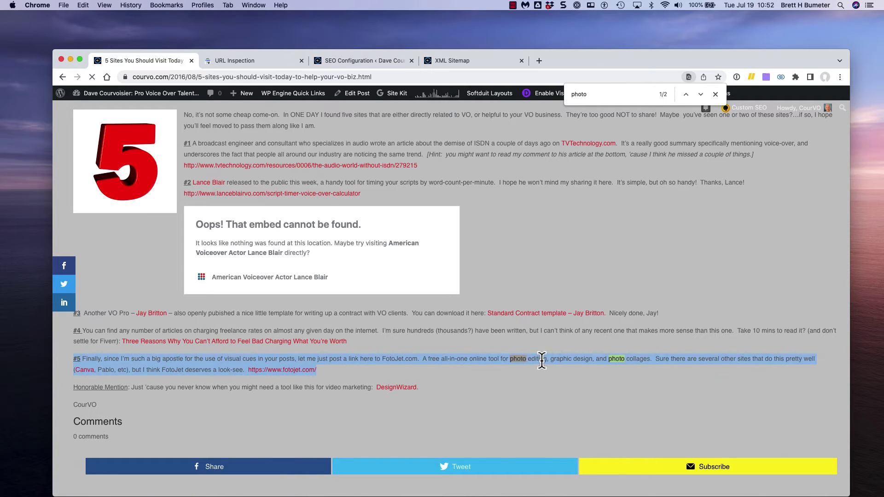
left_click(541, 360)
left_click_drag(548, 360, 509, 362)
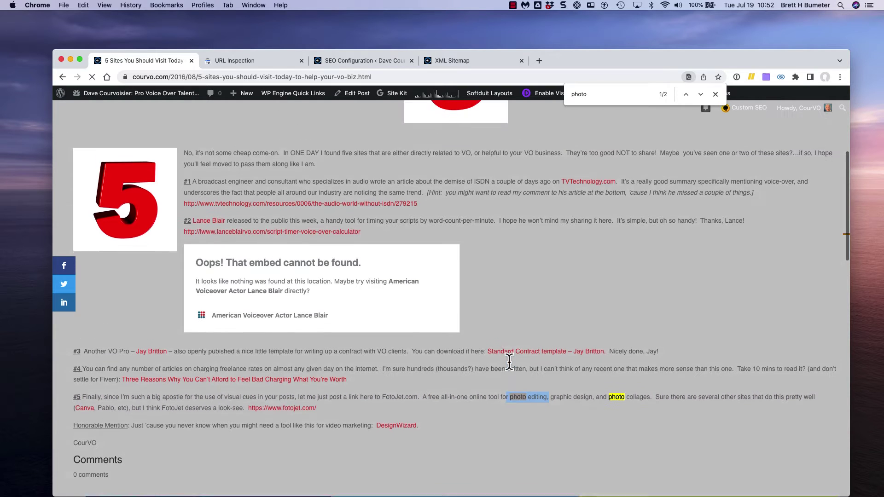
Open the "5 Sites You Should Visit Today" post for editing and its published version in a separate browser tab.
left_click(356, 99)
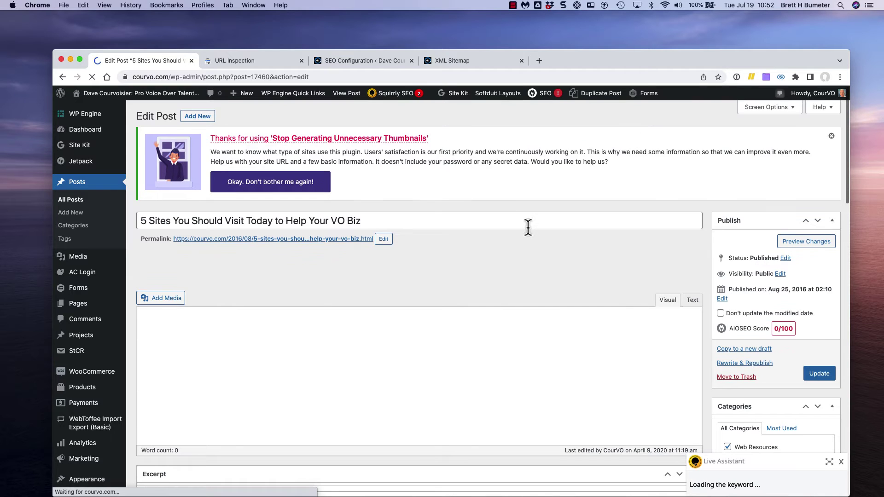
right_click(348, 97)
left_click(367, 100)
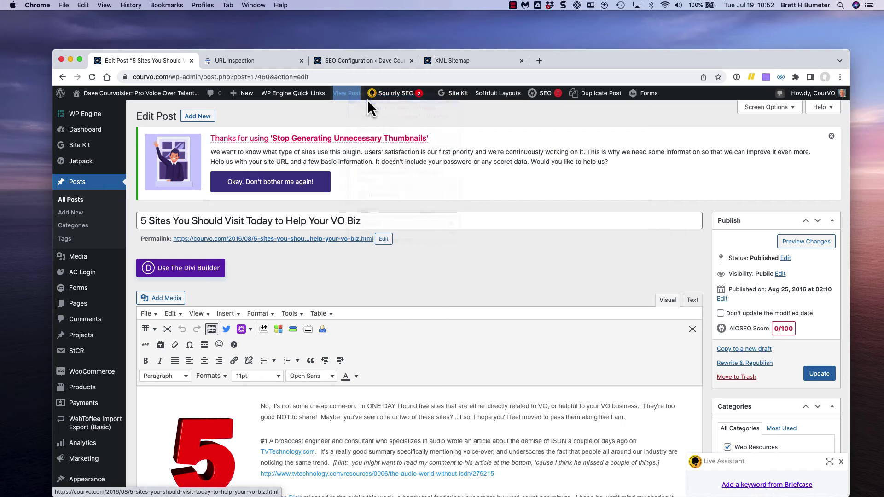
left_click(266, 64)
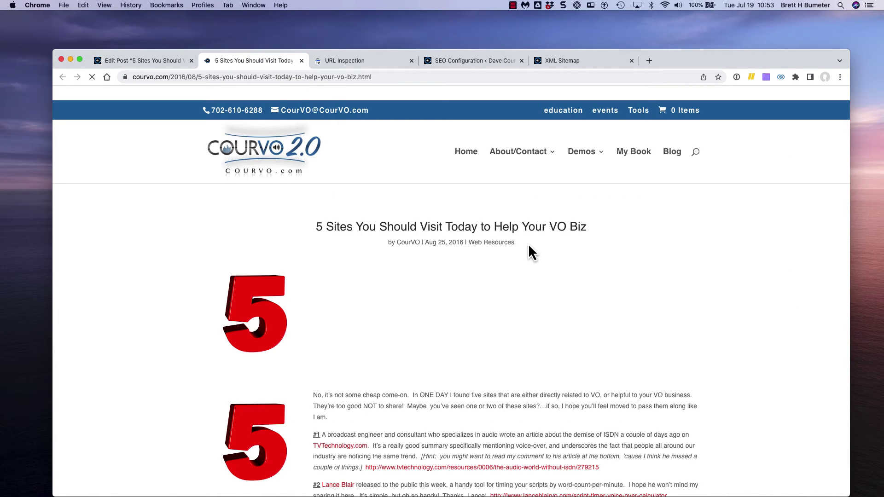
Check the voice actor's name link in item #2 by opening it in a new tab, and return to the post.
scroll(529, 244, "down", 5)
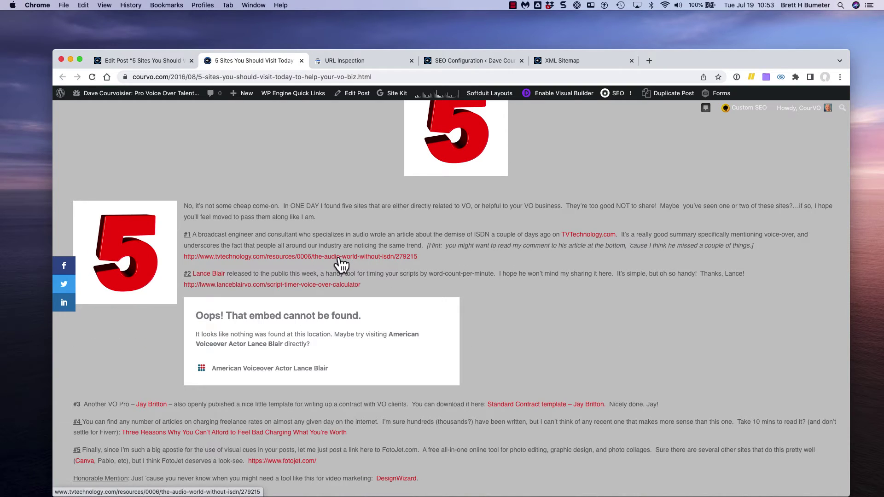
right_click(204, 275)
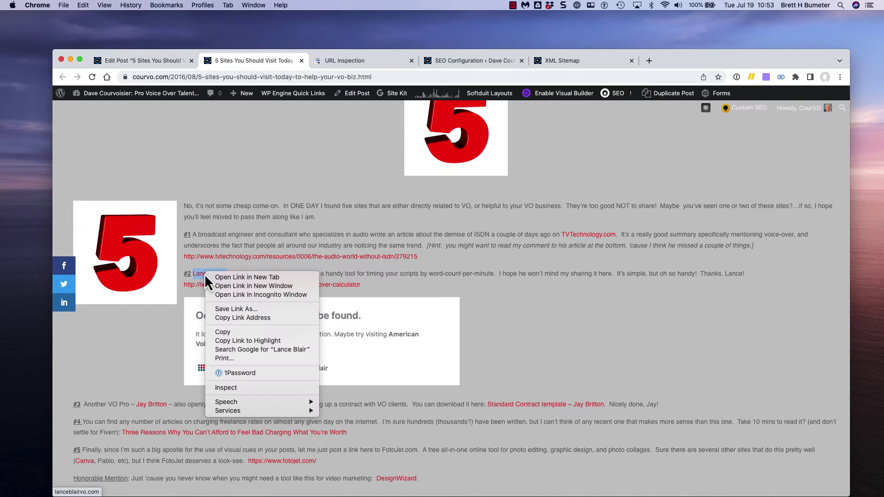
left_click(228, 278)
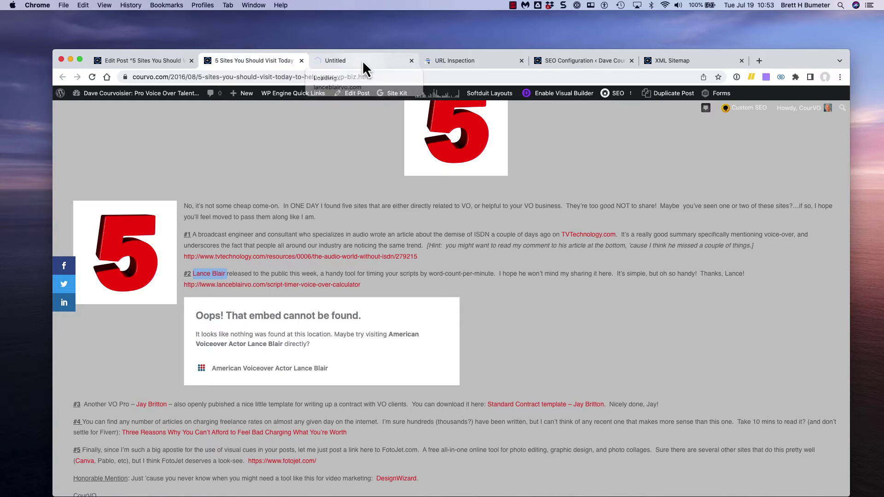
left_click(362, 60)
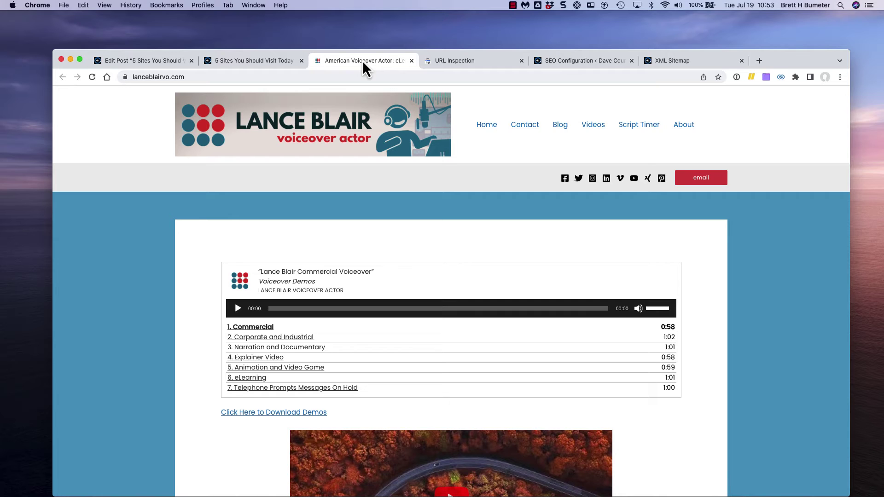
left_click(268, 61)
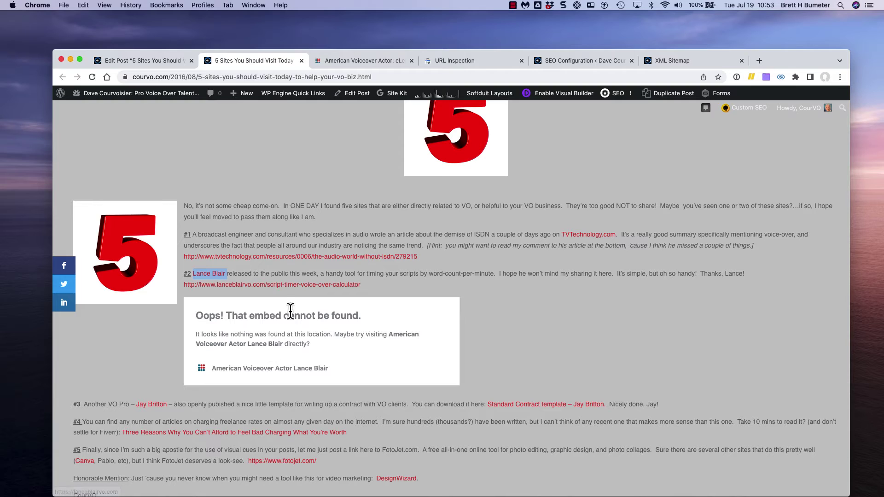
Check the script timer calculator link in item #2 by opening it in a new tab.
right_click(327, 285)
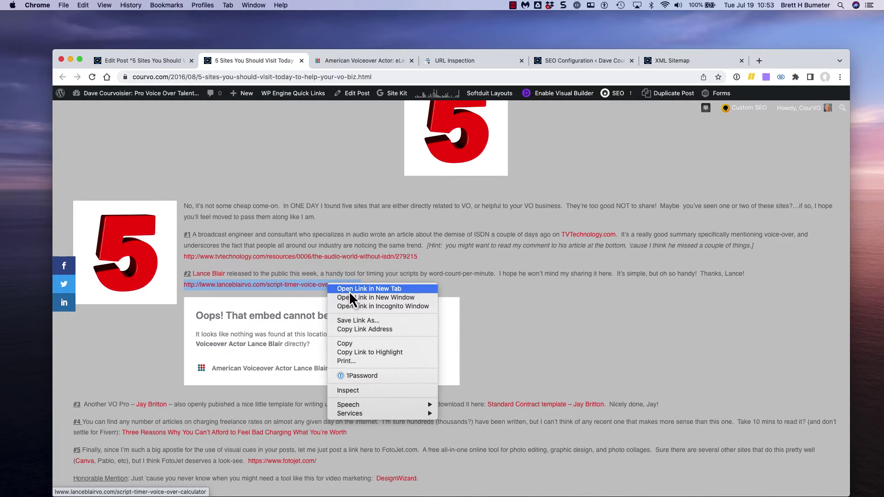
left_click(349, 290)
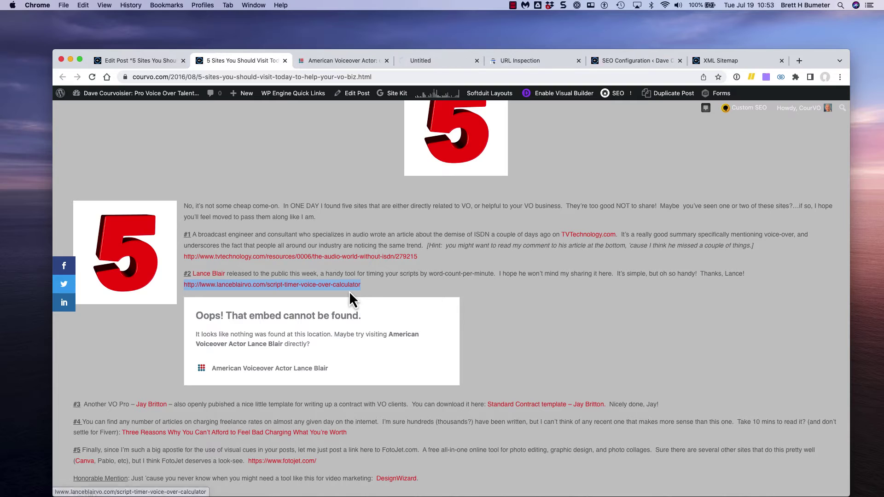
left_click(426, 62)
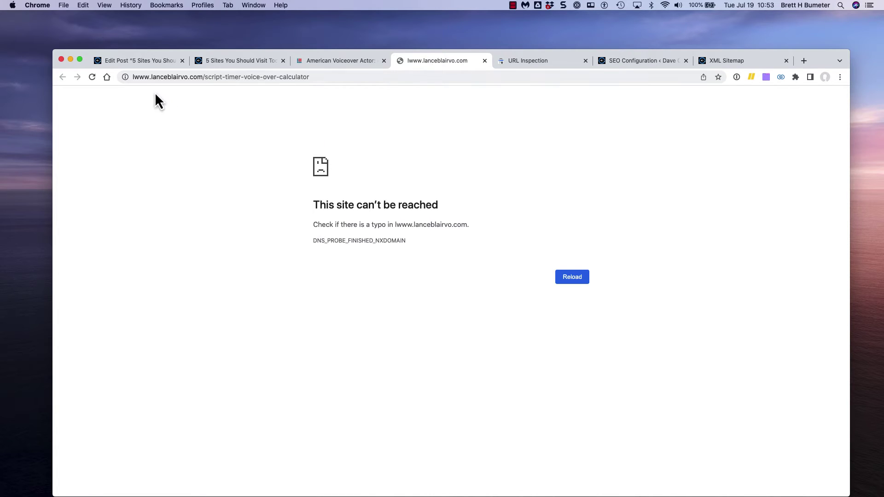
Remove the "lwww." prefix from the script timer calculator's web address and load the corrected address.
left_click(134, 77)
key("BackSpace")
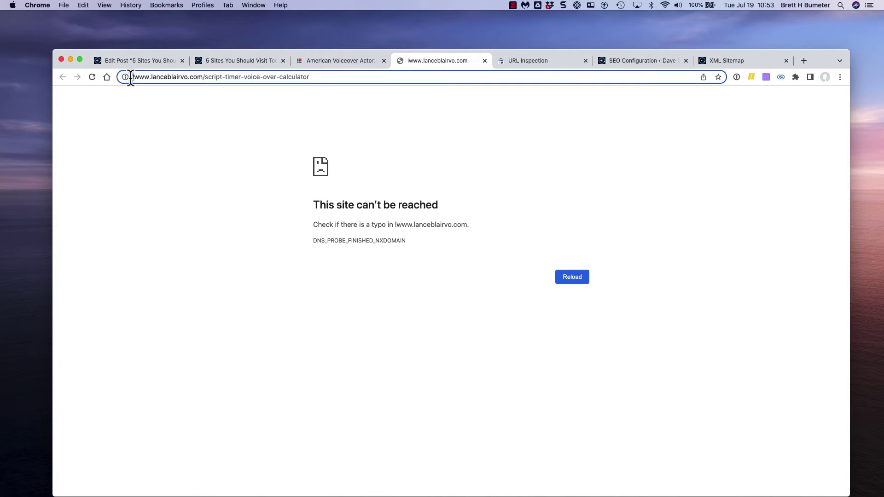
left_click(131, 77)
left_click(326, 62)
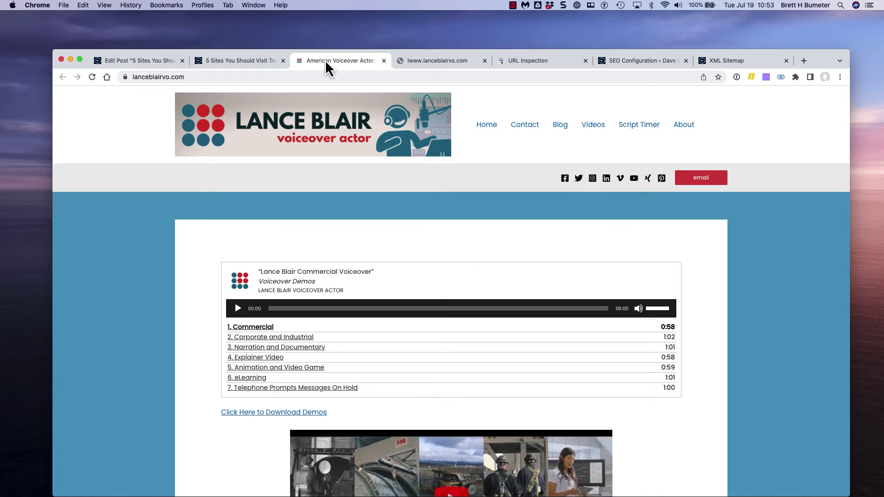
left_click(435, 62)
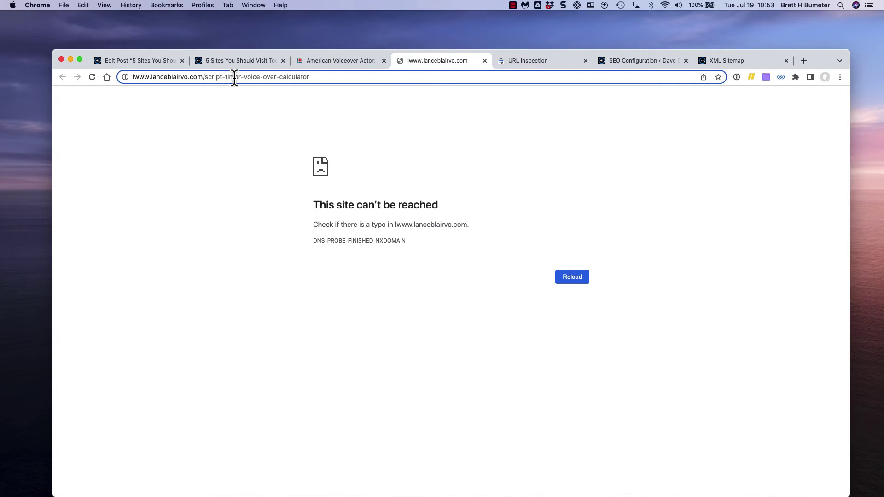
key("shift+Right")
key("shift+Right")
key("shift+Right")
key("shift+Right")
key("shift+Right")
key("BackSpace")
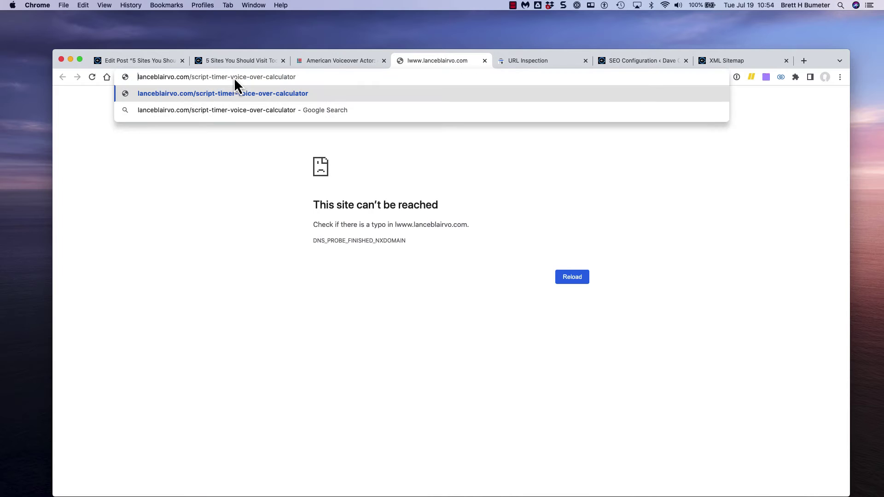
key("Return")
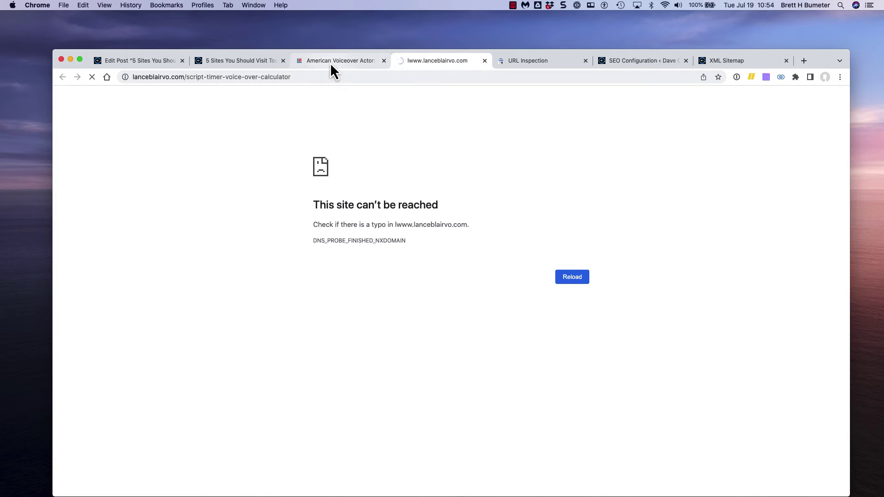
Compare the published "5 Sites" post with its text in the editor, especially the script timer link in item #2.
left_click(300, 65)
left_click(242, 59)
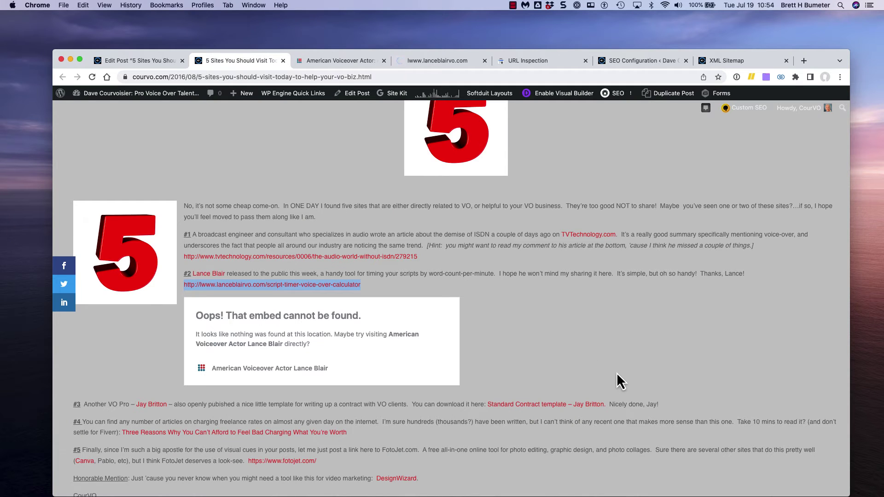
scroll(620, 381, "down", 3)
scroll(617, 372, "up", 5)
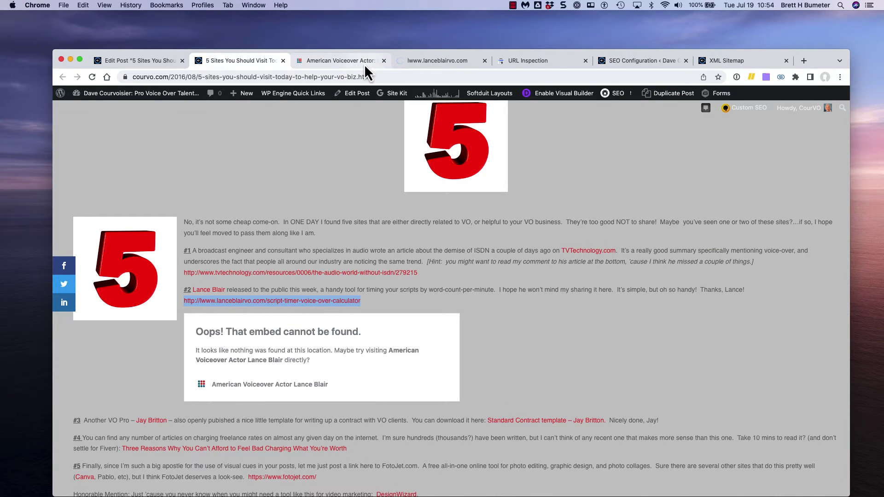
left_click(149, 59)
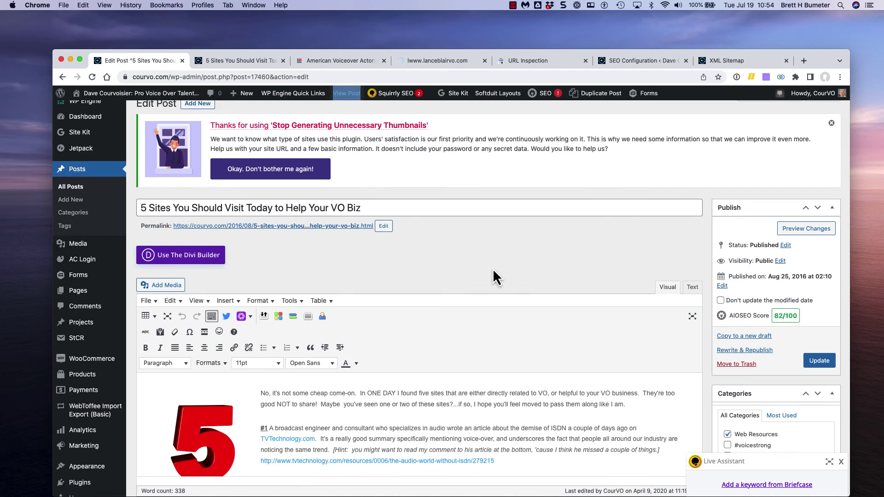
scroll(493, 268, "down", 4)
scroll(493, 269, "down", 5)
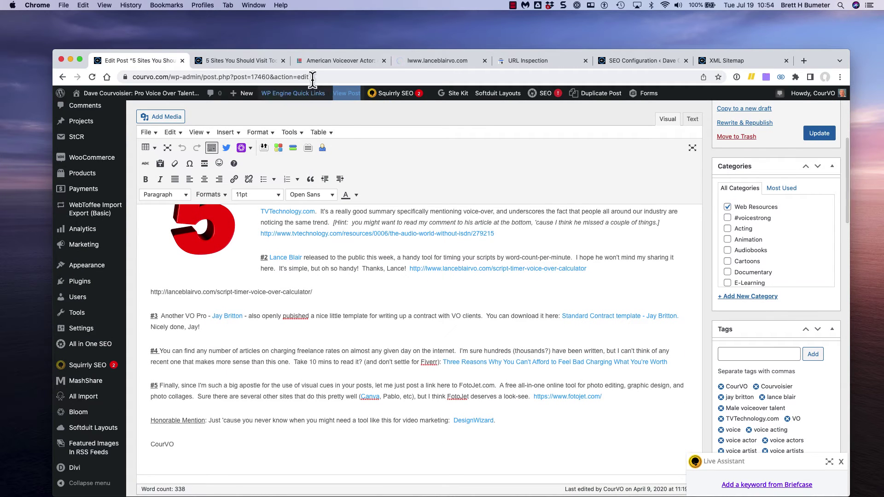
left_click(259, 57)
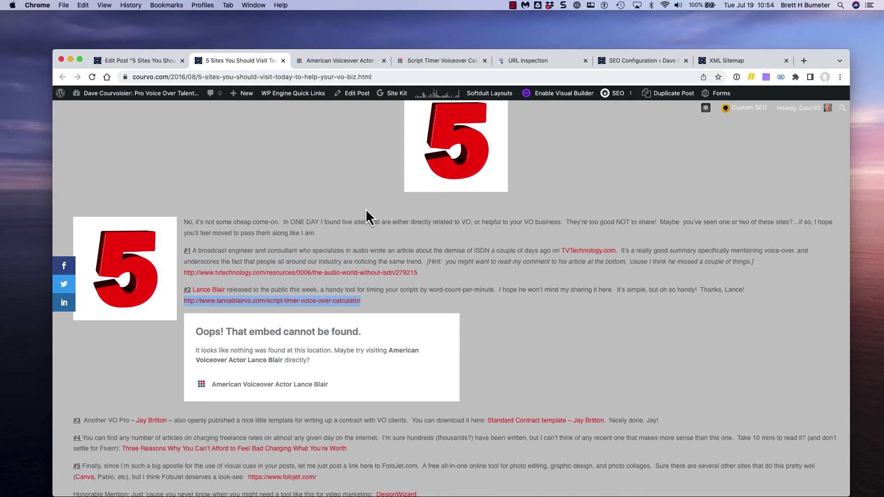
left_click(163, 64)
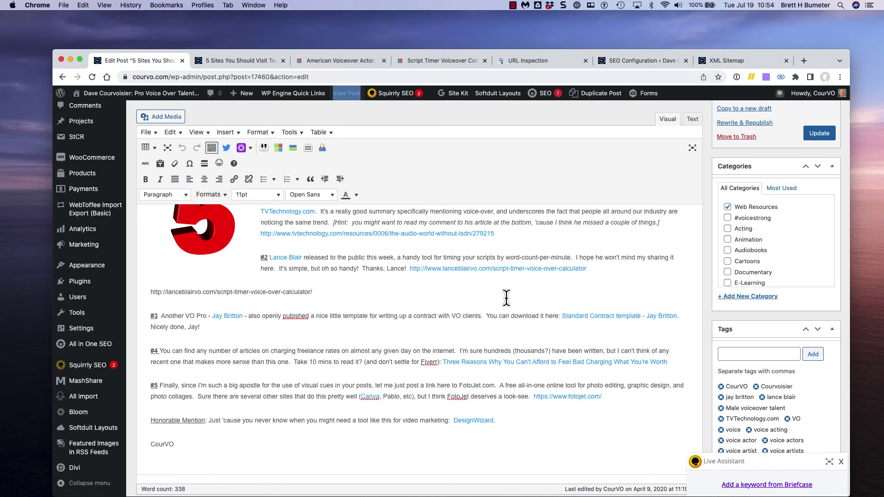
scroll(507, 298, "down", 3)
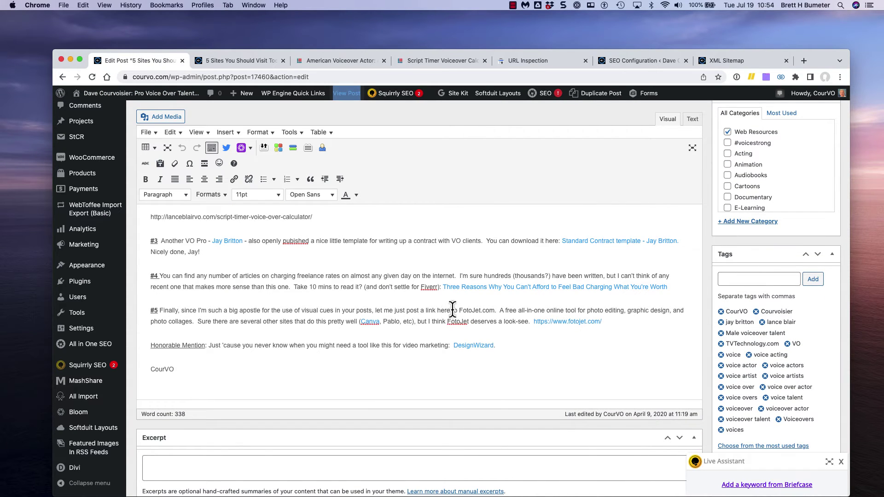
scroll(453, 308, "down", 1)
scroll(453, 309, "up", 2)
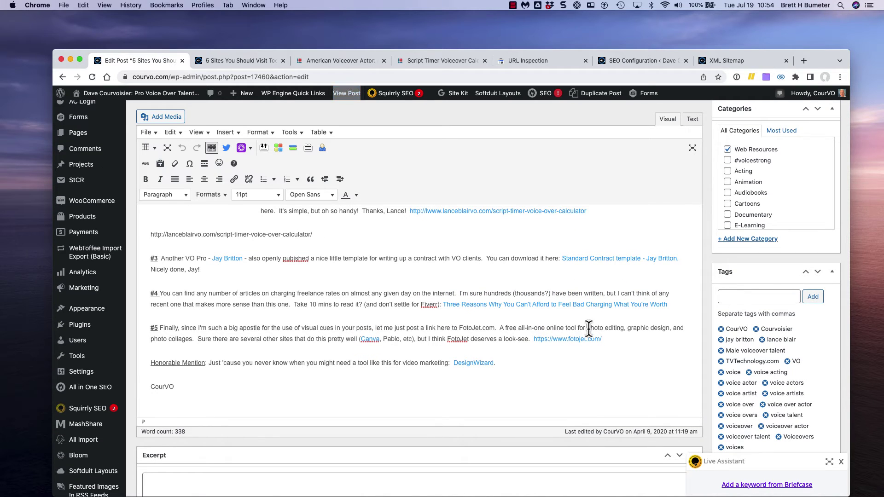
left_click_drag(587, 328, 624, 328)
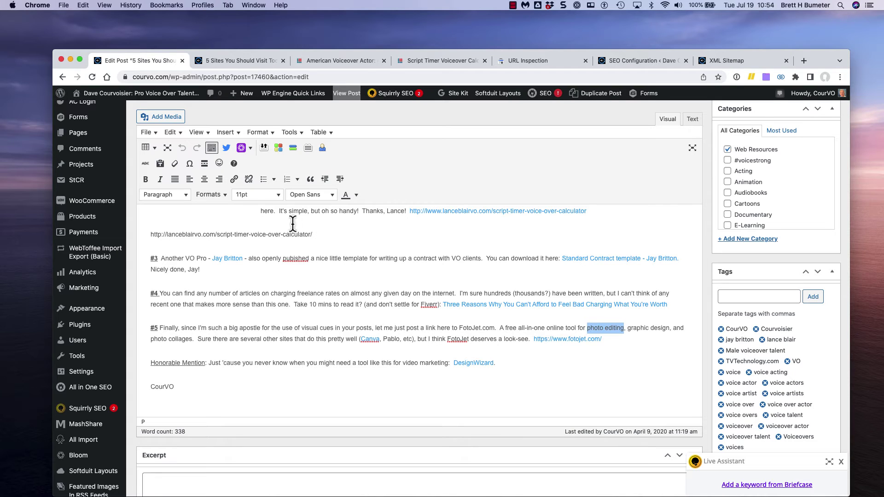
left_click(235, 180)
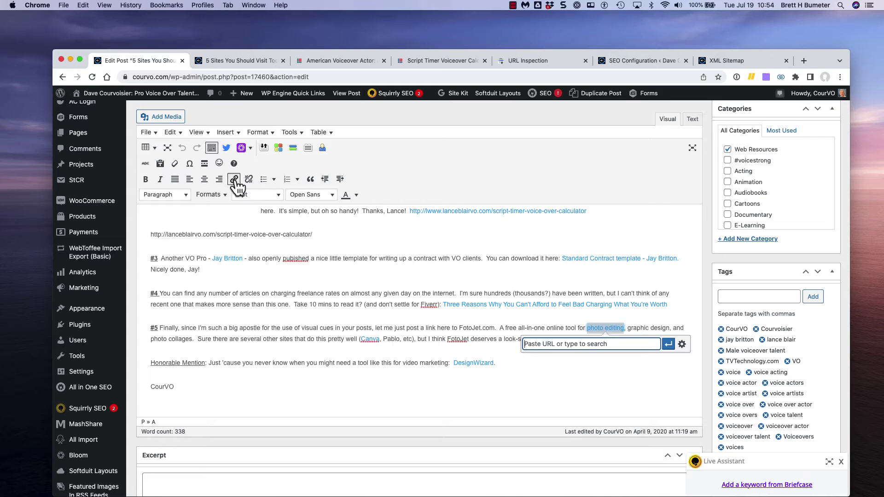
type("https://courvo.com/2022/07/like-riding-a-bike.html")
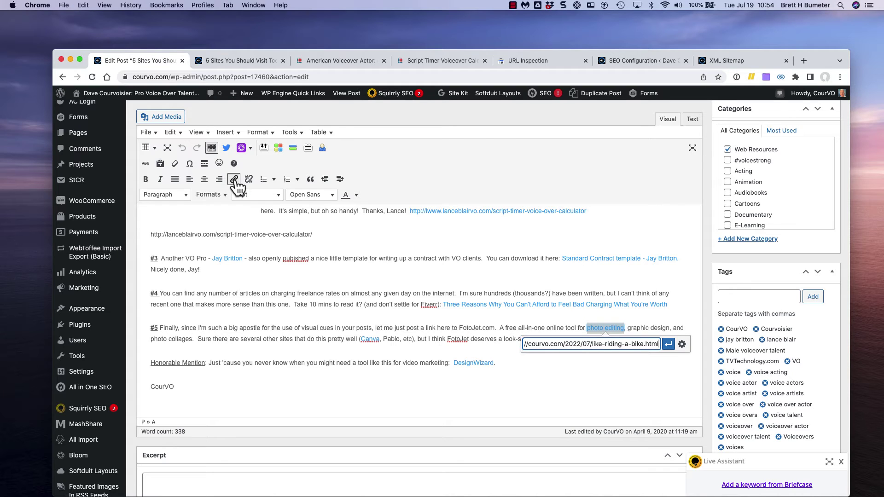
left_click(669, 345)
Copy the web address of the working Script Timer Voiceover Calculator page and return to the post editor.
scroll(369, 303, "up", 3)
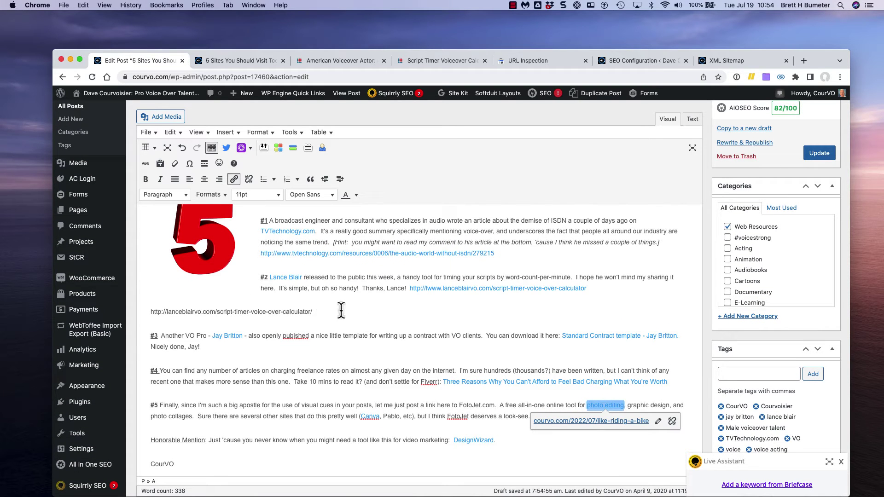
left_click(425, 62)
scroll(518, 250, "down", 10)
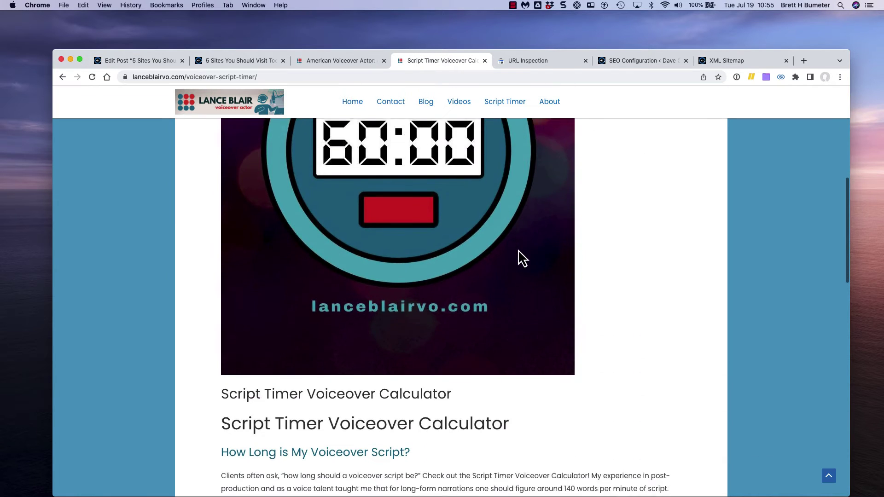
left_click(320, 77)
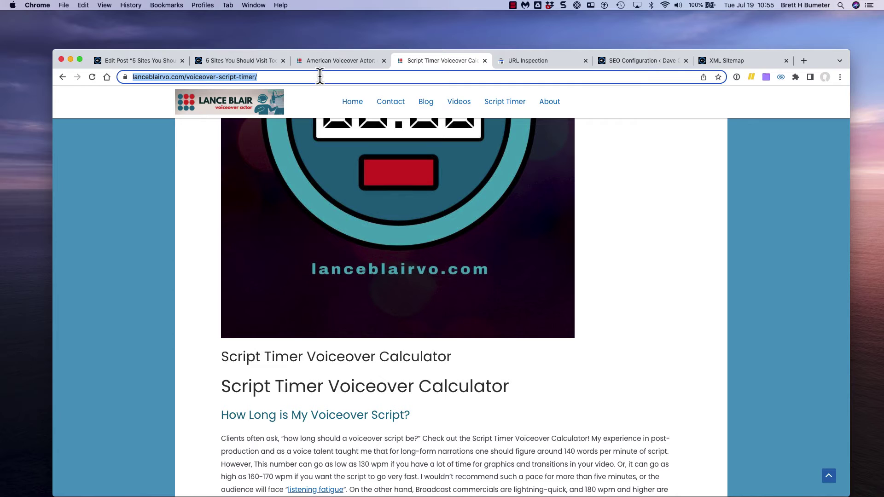
key("super+c")
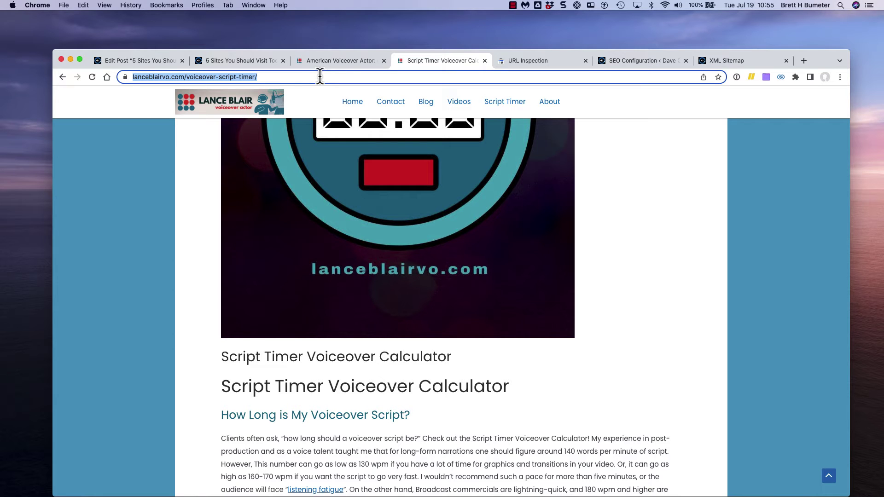
left_click(243, 62)
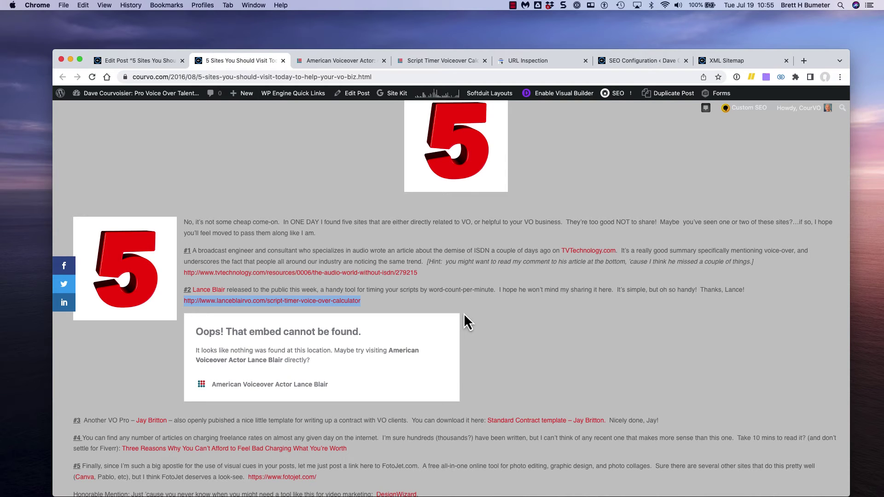
left_click(139, 62)
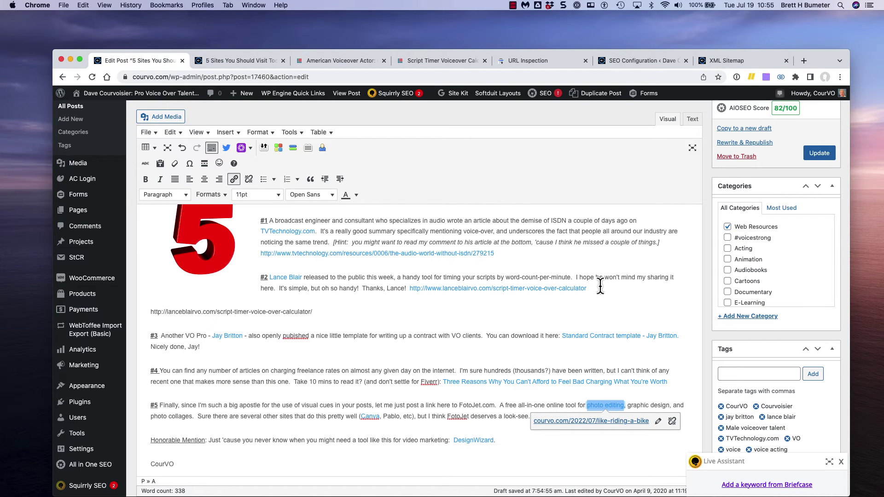
Delete the stray plain-text script timer address and its empty line between items #2 and #3.
triple_click(408, 316)
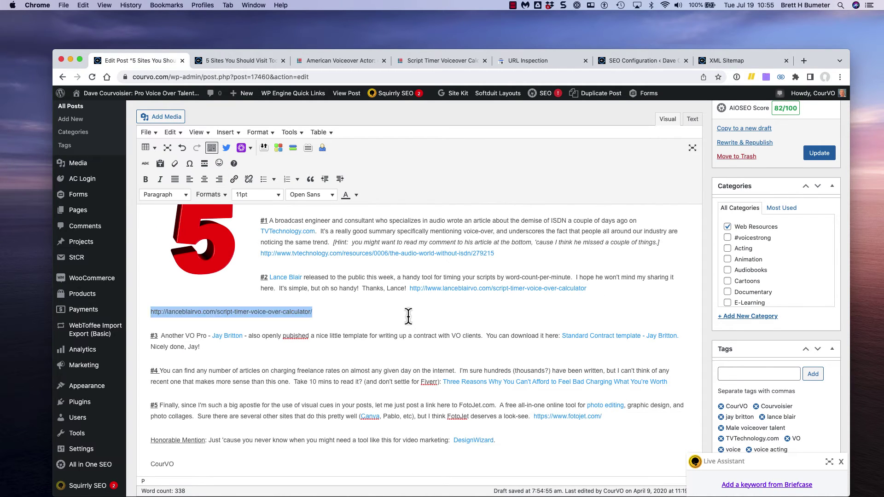
key("BackSpace")
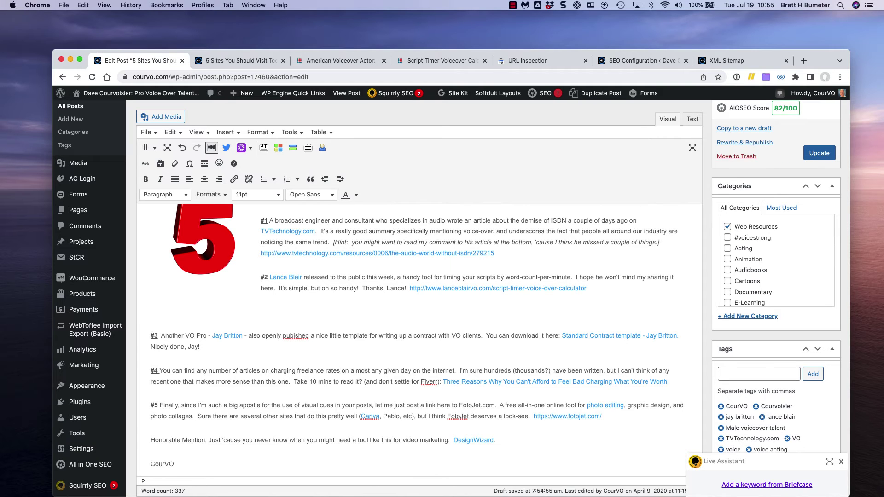
key("BackSpace")
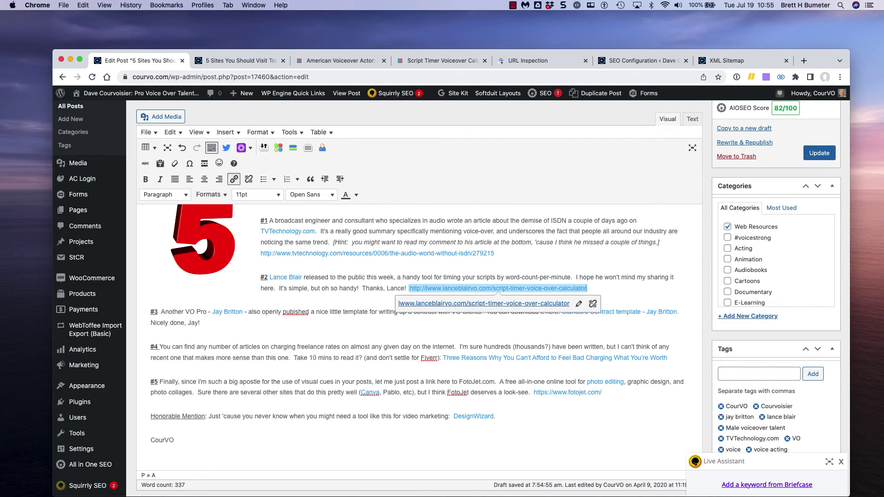
Replace the target of the script timer calculator link in item #2 with the copied voiceover-script-timer page address.
left_click(578, 305)
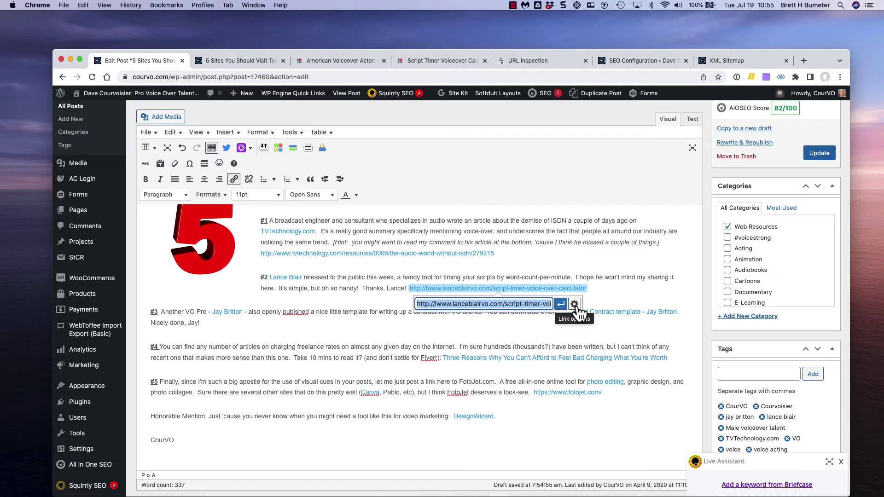
key("cmd+v")
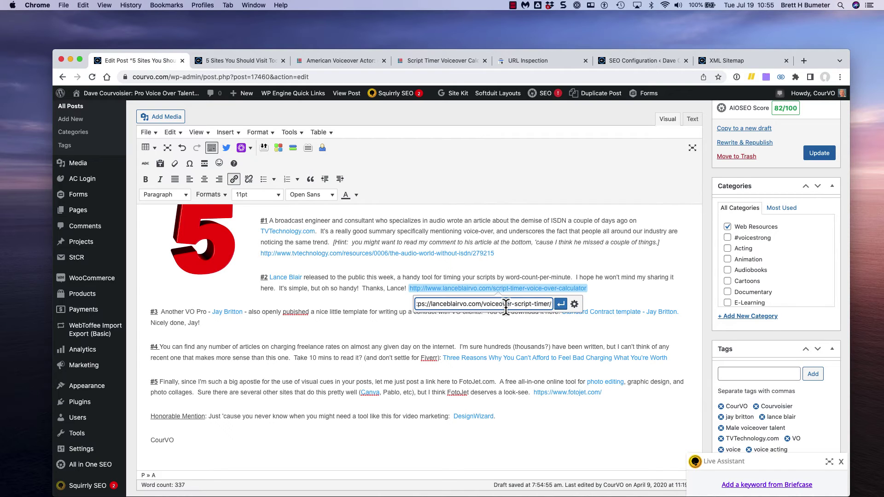
left_click(562, 306)
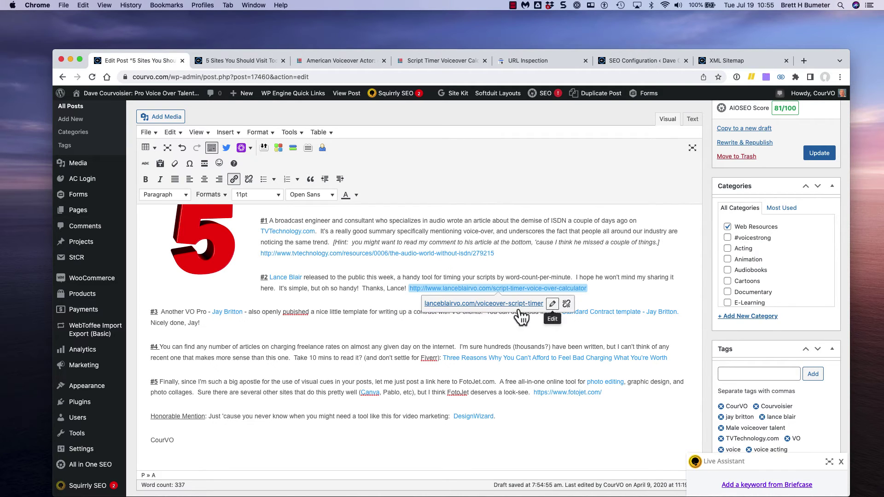
left_click(373, 291)
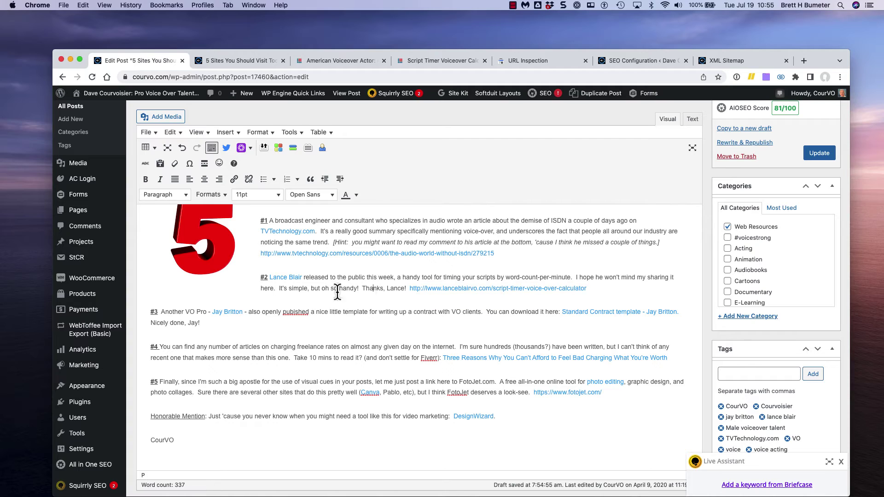
Inspect the target addresses of the voice actors' name links in items #2 and #3.
left_click(287, 277)
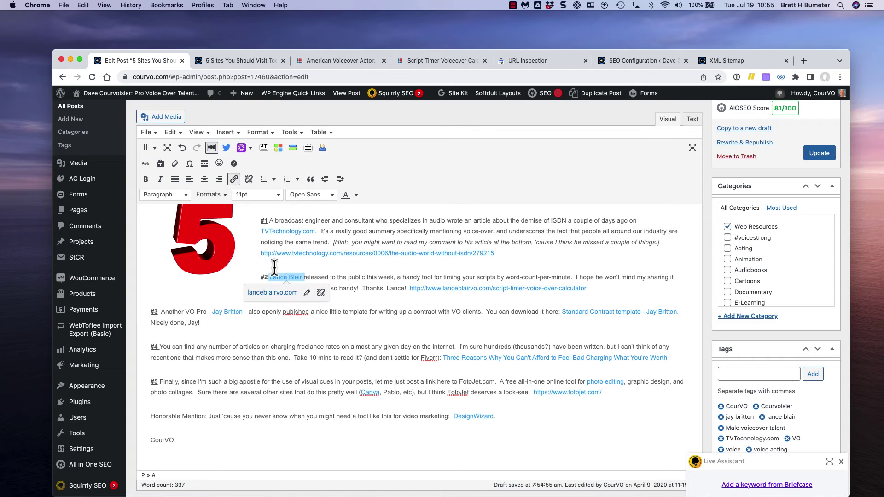
left_click(306, 293)
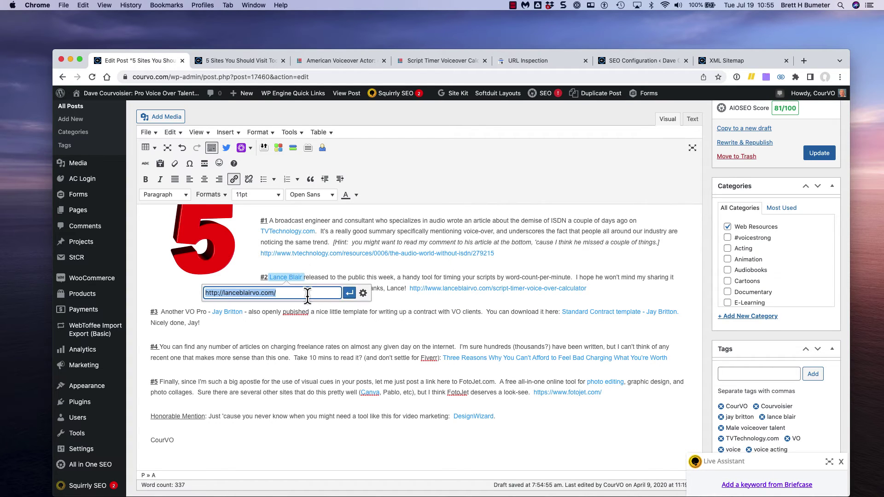
left_click(377, 271)
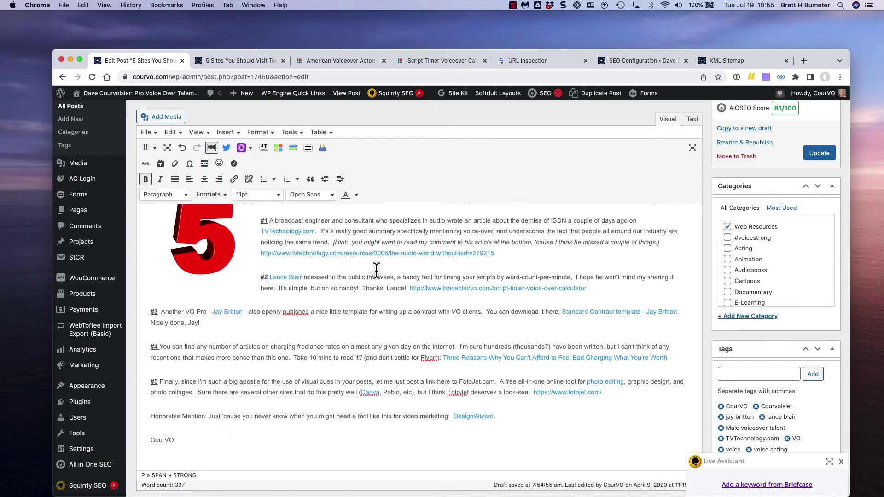
left_click(228, 312)
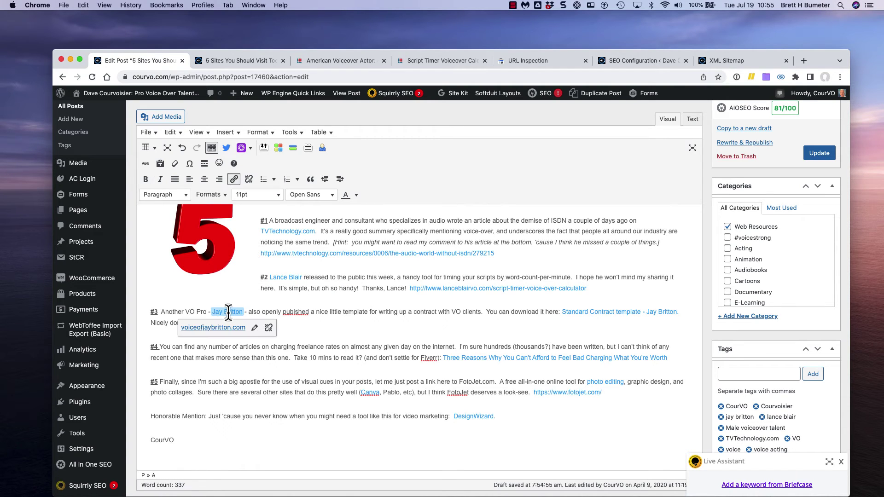
Check the published post's TVTechnology.com link in item #1 in a new tab, and close that tab and the two voice actor site tabs.
left_click(243, 60)
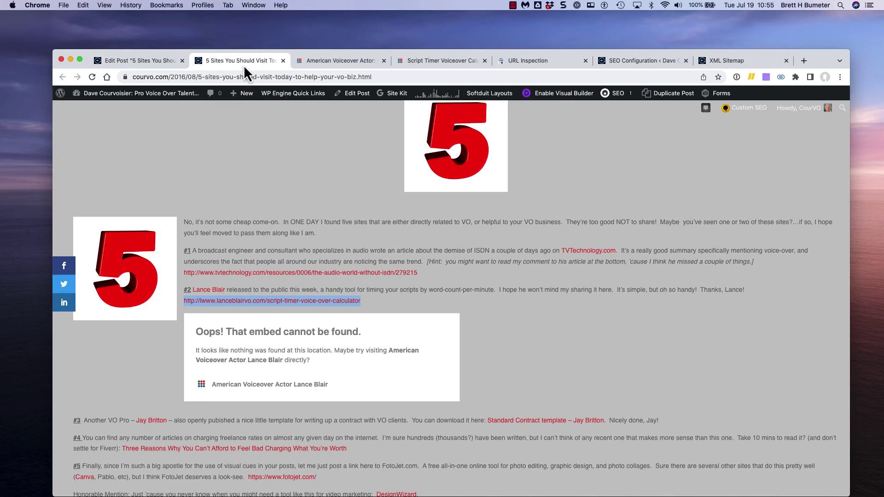
scroll(294, 247, "up", 1)
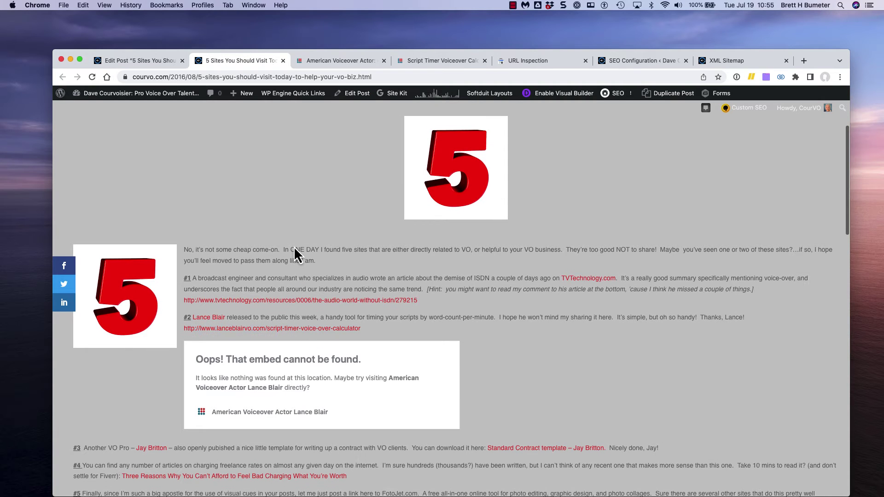
right_click(595, 279)
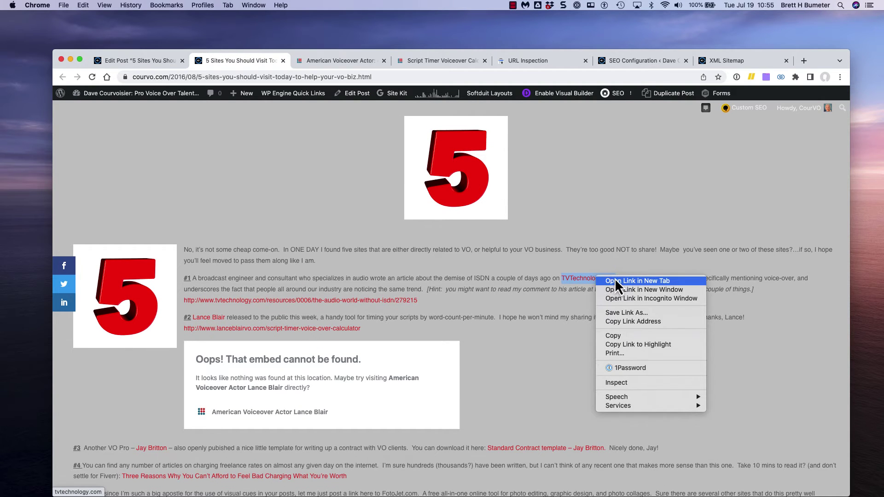
left_click(615, 280)
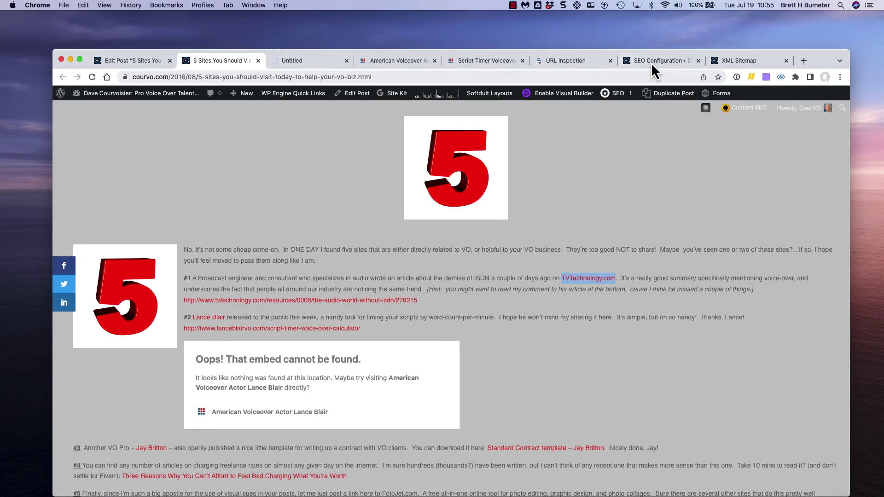
left_click(435, 61)
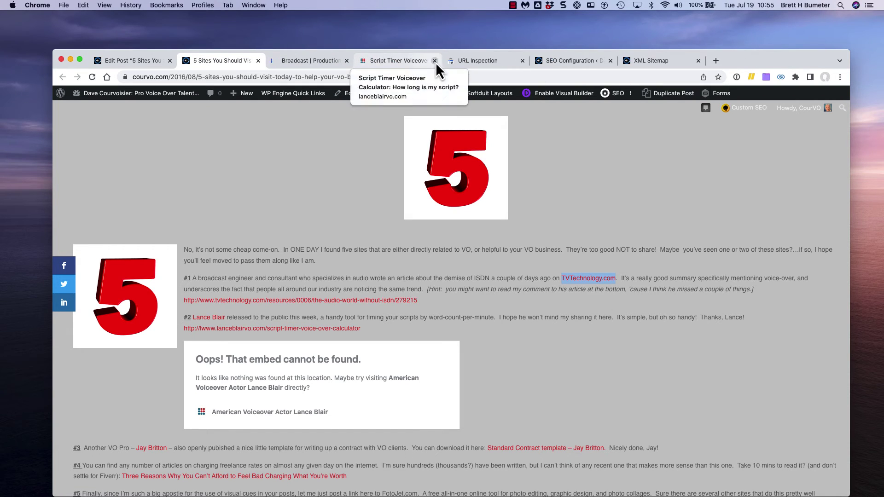
left_click(436, 61)
left_click(314, 63)
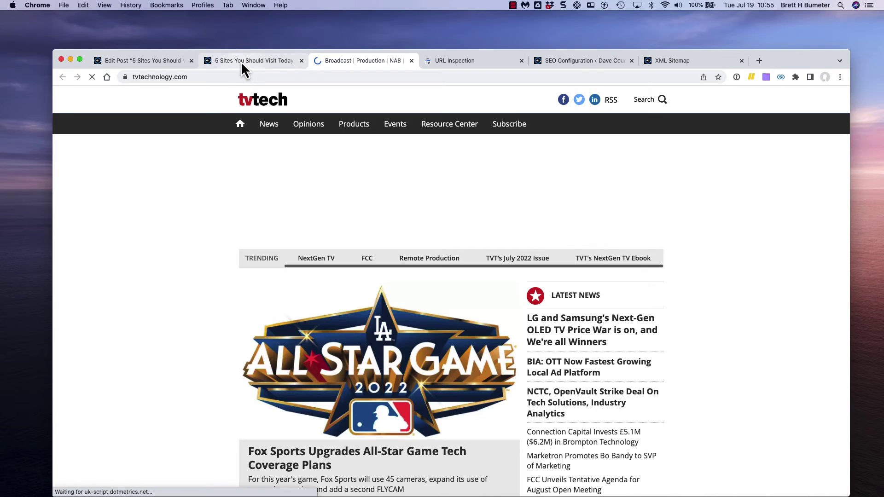
key("super+w")
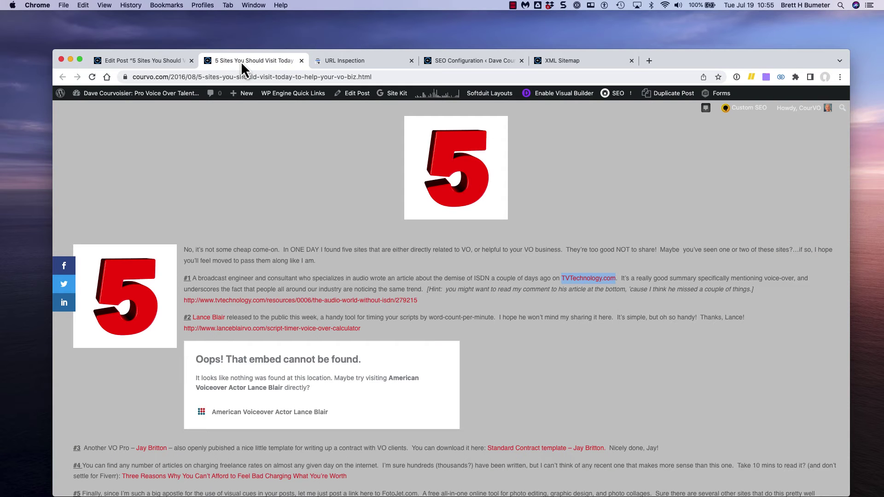
Check the "the-audio-world-without-isdn" article link in item #1 by opening it in a new tab.
right_click(380, 300)
left_click(413, 302)
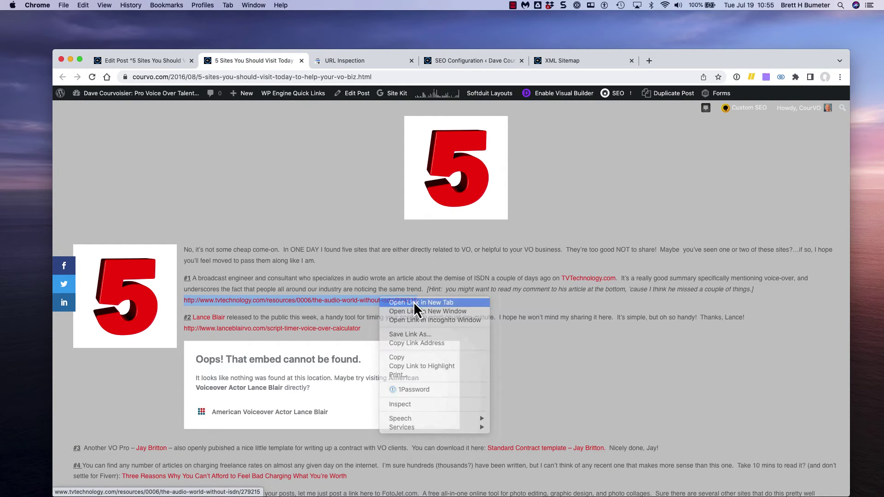
left_click(360, 62)
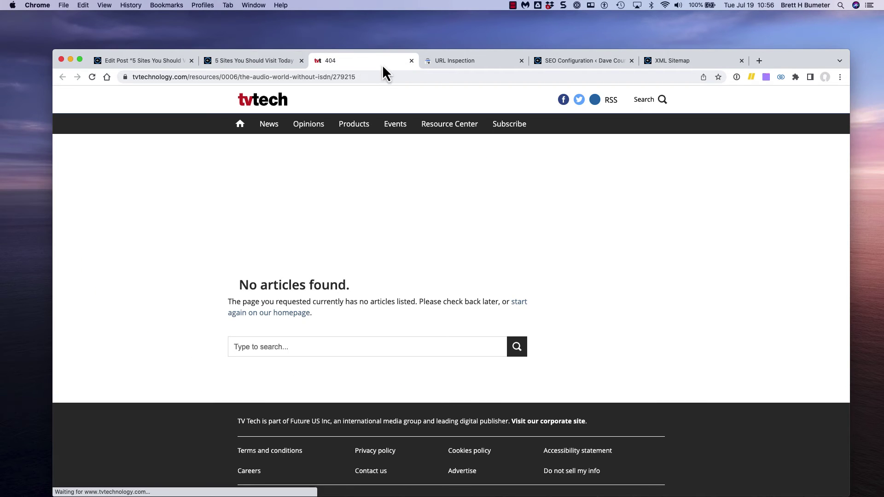
Search the TV Tech site for "audio world without isdn" and open the article "The Audio World Without ISDN".
left_click(663, 102)
type("audio world wi")
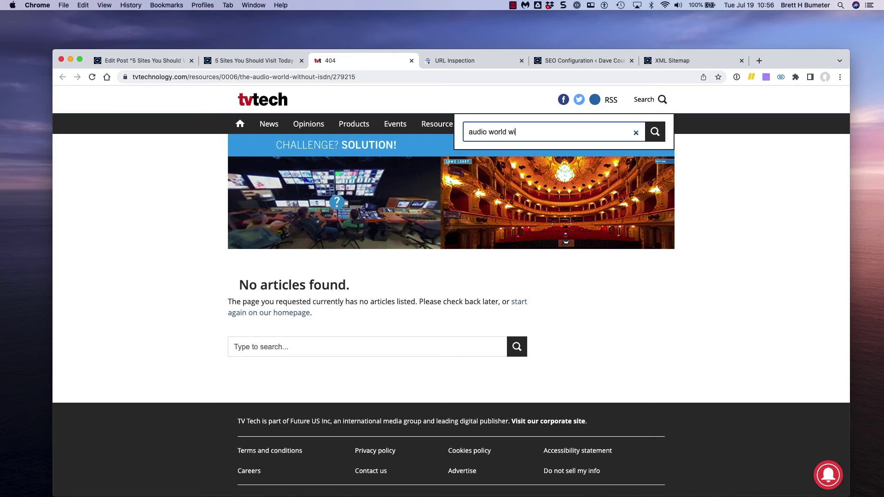
type("thout isdn")
key("Return")
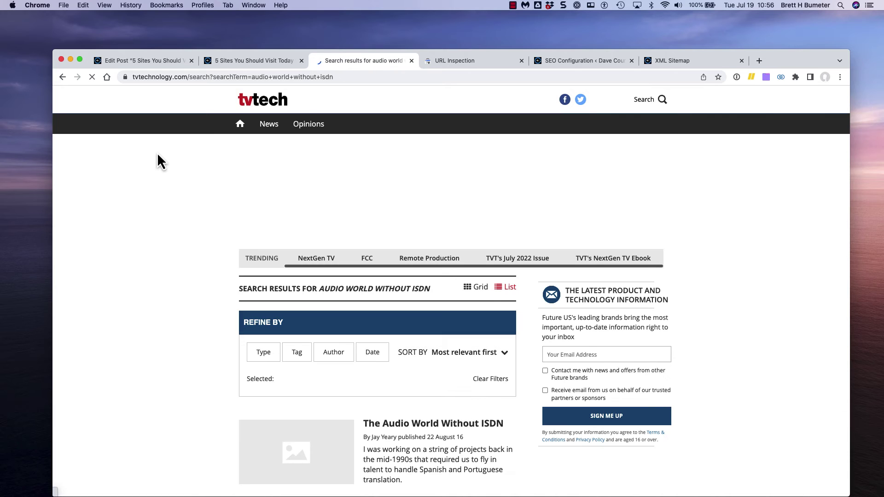
scroll(507, 292, "down", 3)
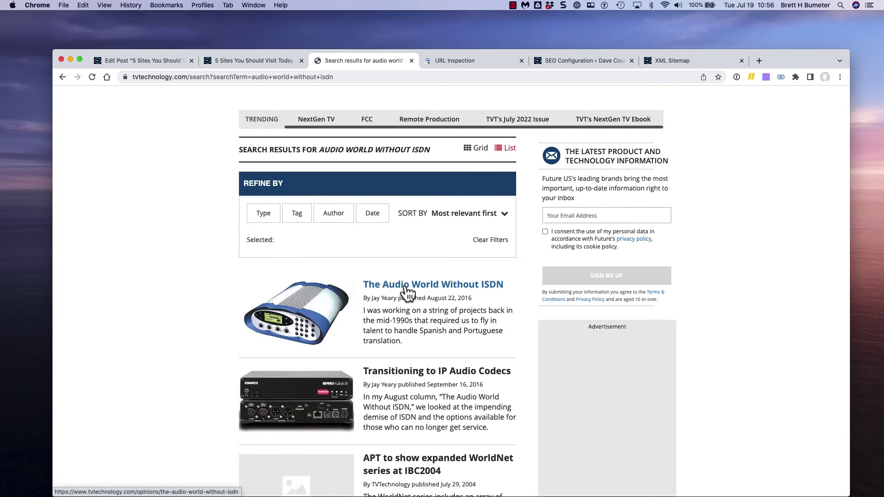
left_click(407, 288)
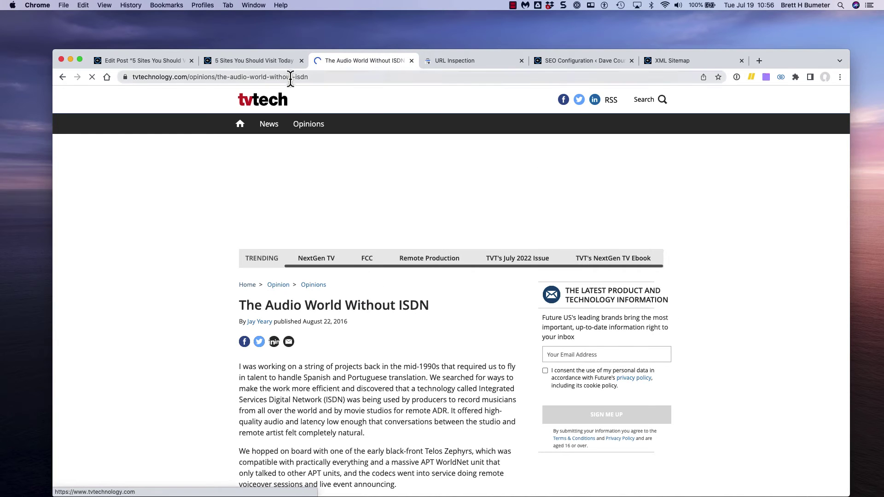
Copy the article's address and set tvtechnology.com/opinions/the-audio-world-without-isdn as the target of the article link in item #1 of the edited post.
left_click(291, 77)
key("super+c")
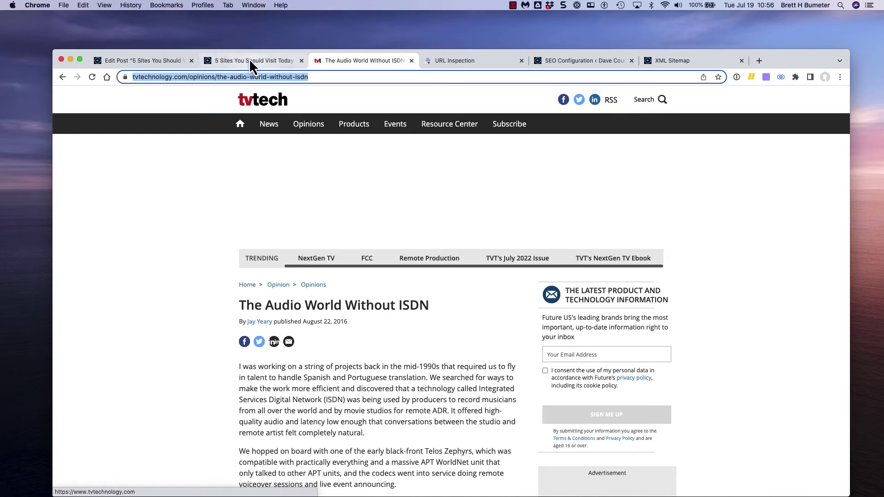
left_click(149, 62)
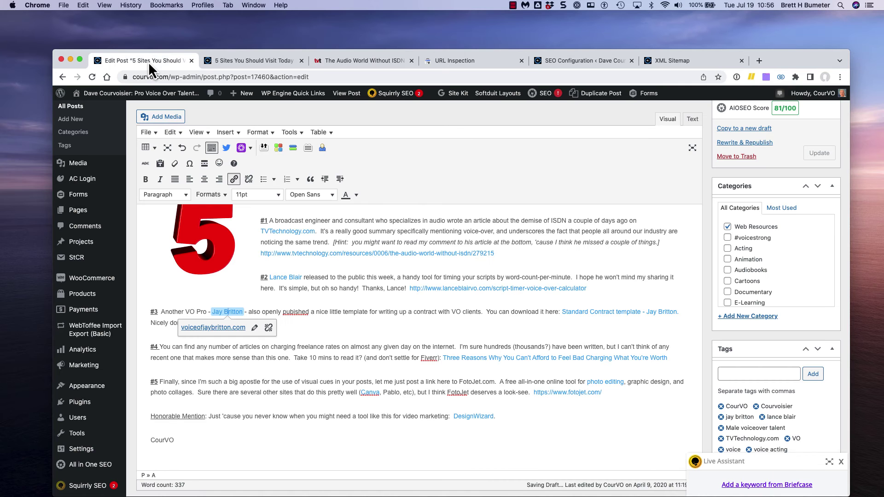
left_click(538, 251)
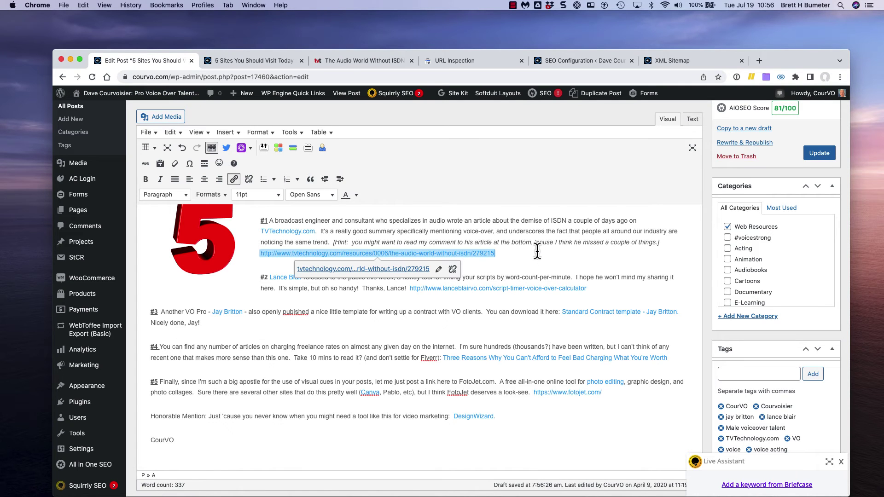
left_click(438, 269)
key("super+v")
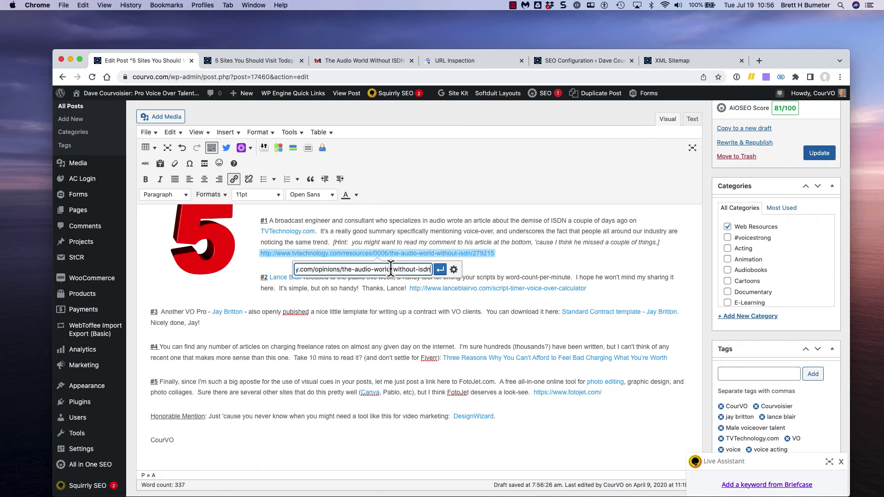
left_click(439, 270)
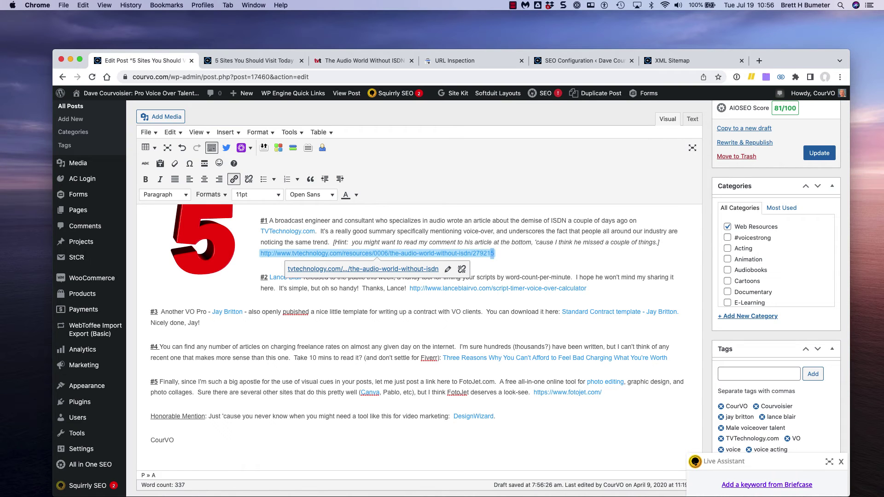
Delete the trailing number 279215 from the visible text of the article link in item #1.
left_click_drag(484, 253, 472, 254)
key("BackSpace")
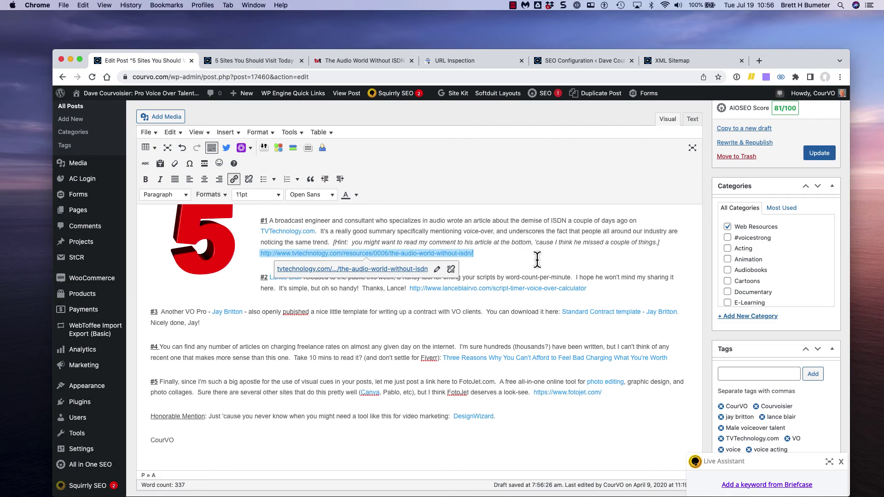
left_click(367, 306)
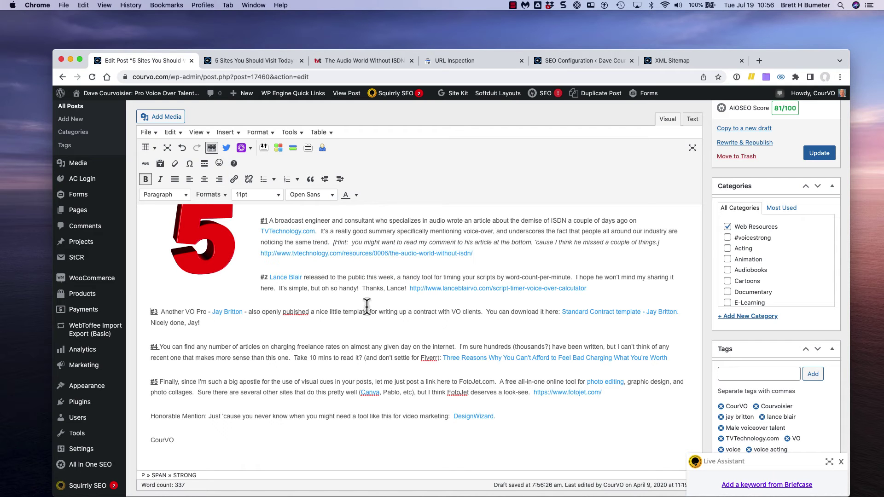
scroll(367, 306, "up", 5)
scroll(367, 306, "down", 5)
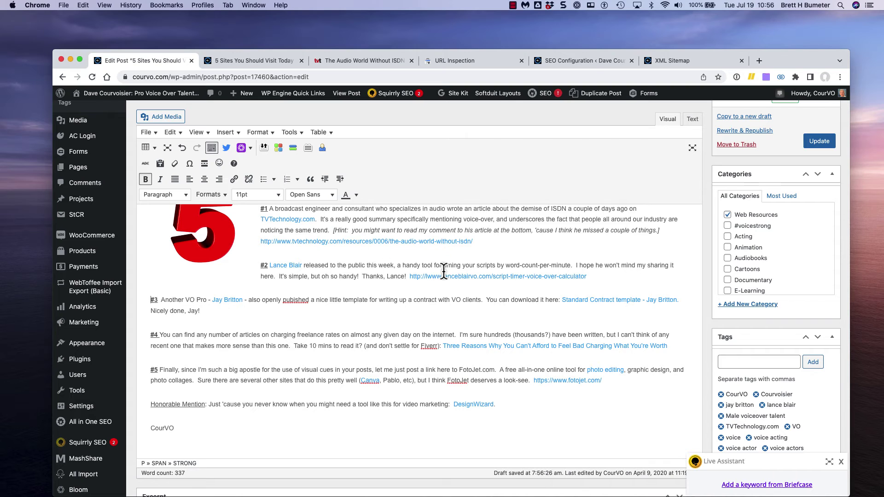
Check the voice actor's name link in the published post's item #3 in a new tab, closing the TV Tech article tab.
left_click(228, 64)
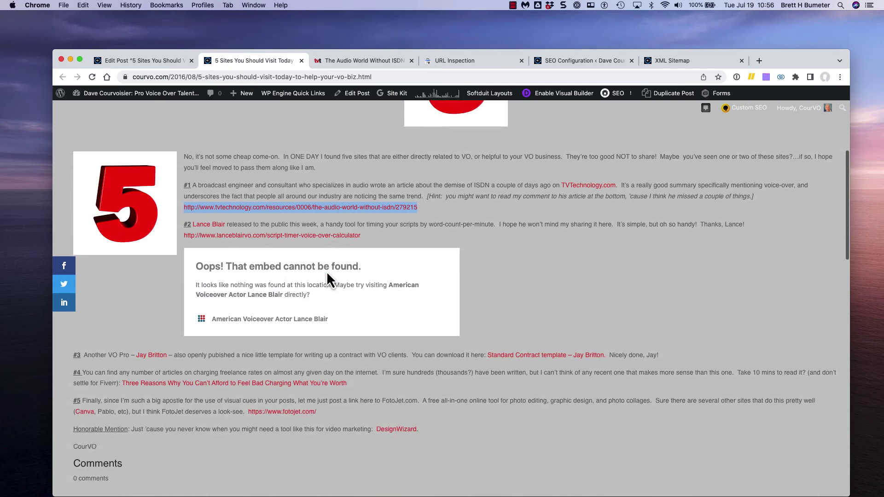
right_click(153, 324)
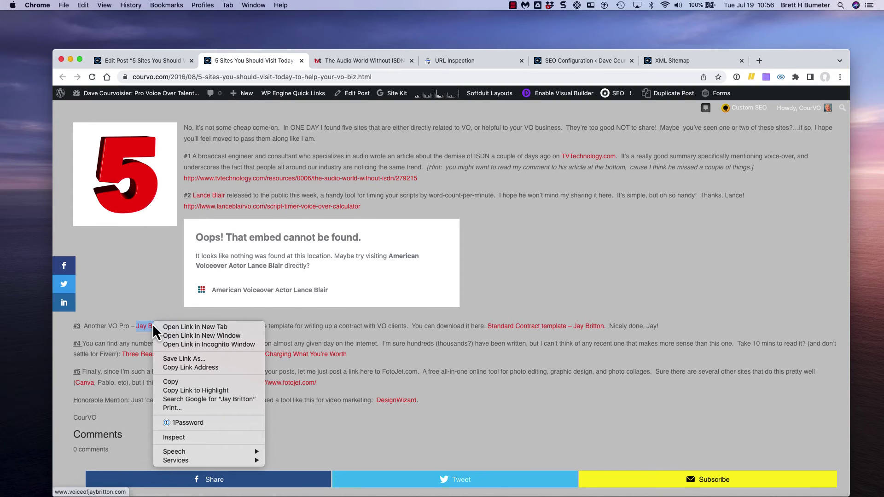
left_click(179, 328)
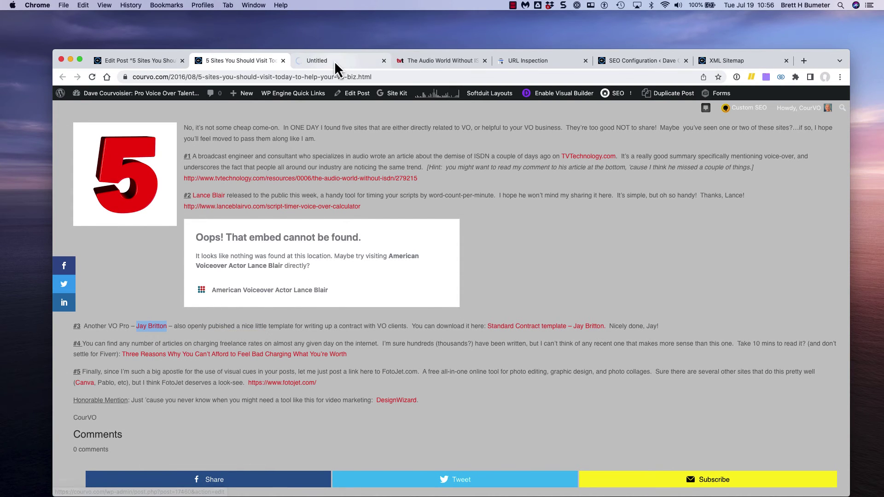
left_click(485, 60)
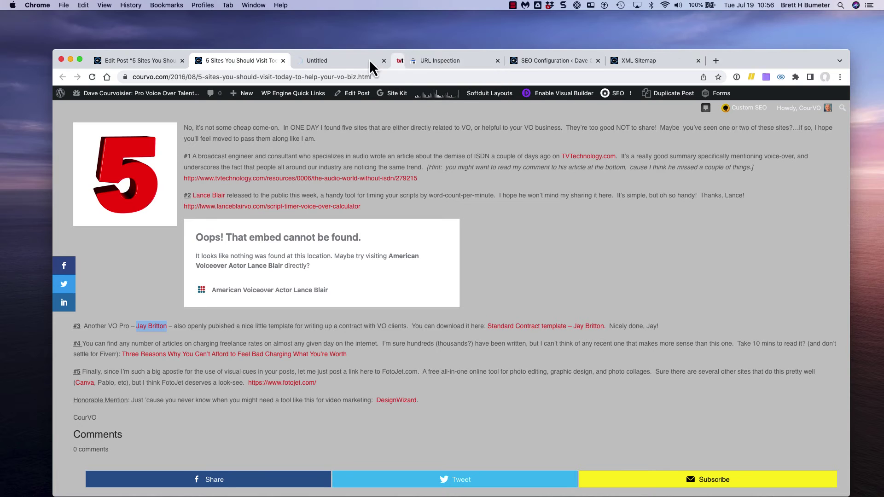
left_click(342, 61)
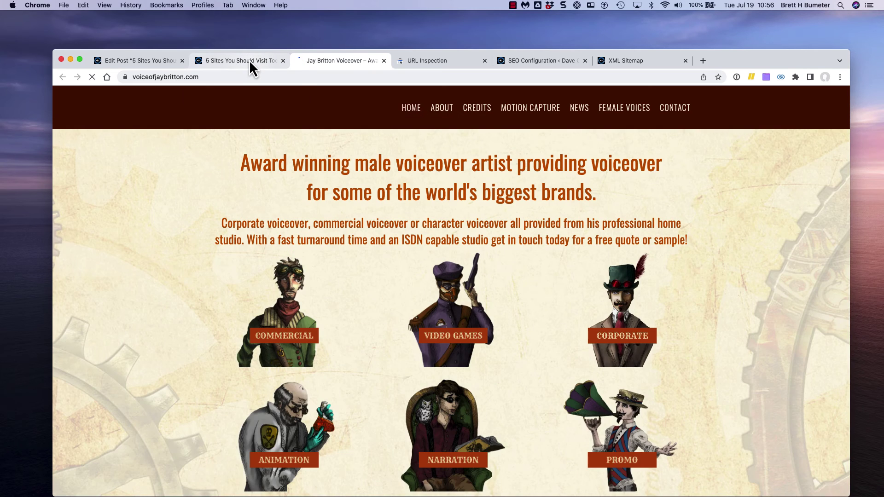
left_click(249, 61)
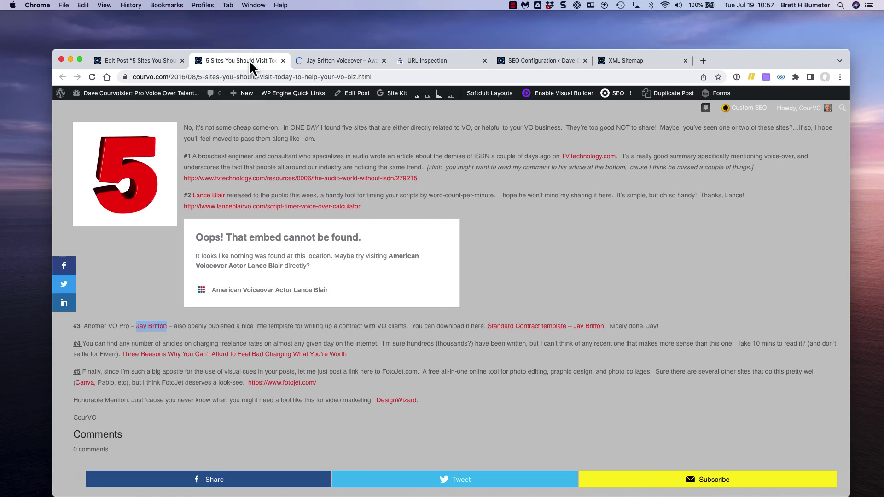
Check the Standard Contract template link in item #3 by opening it in a new tab, and dismiss the downloads bar.
right_click(556, 329)
left_click(573, 333)
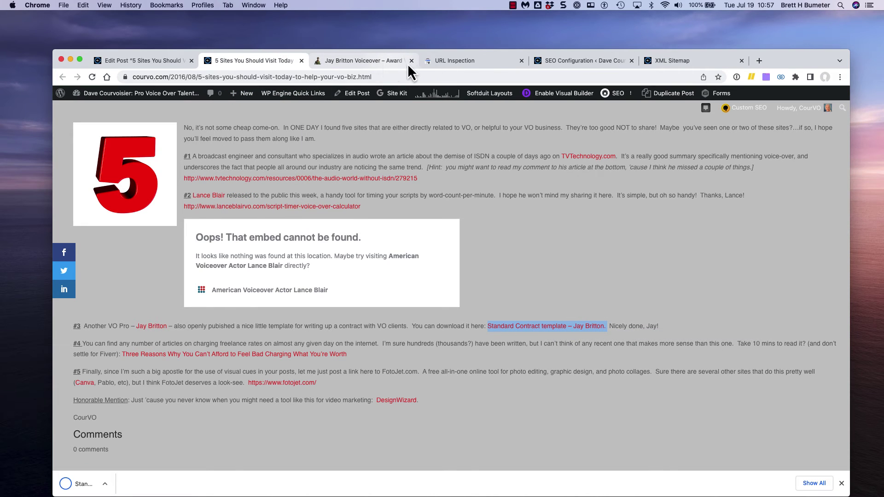
left_click(528, 259)
right_click(527, 324)
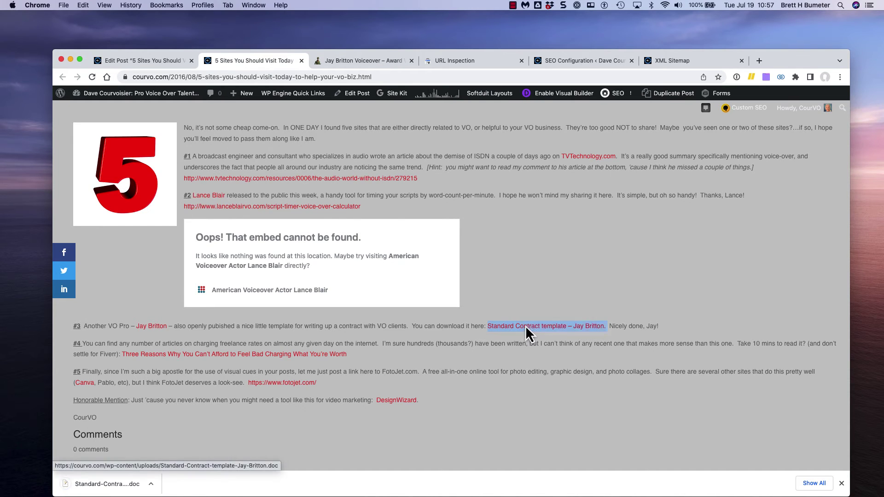
left_click(560, 330)
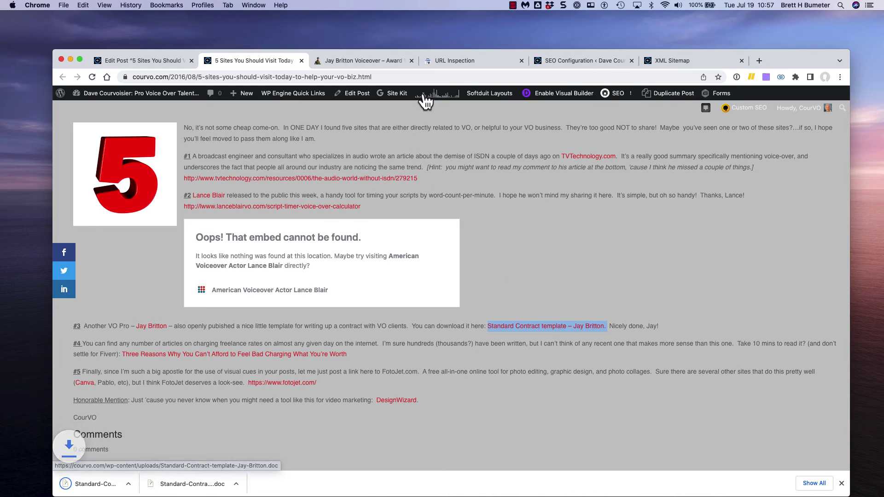
left_click(463, 329)
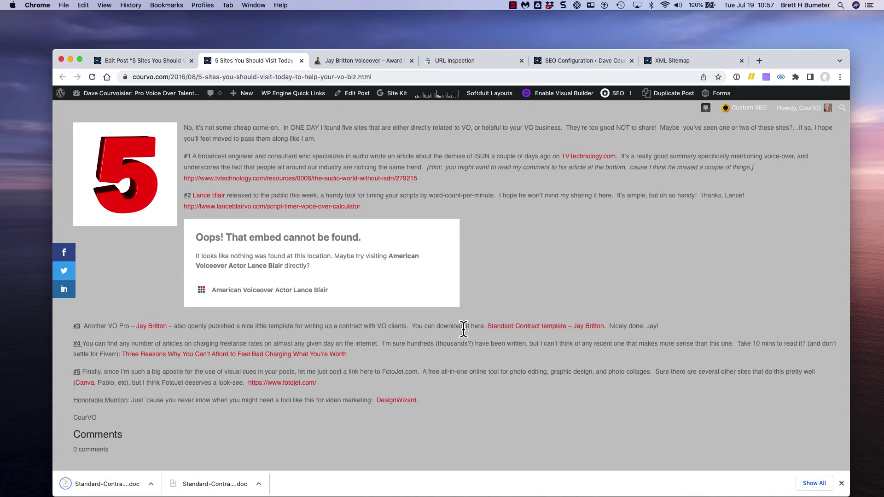
left_click(841, 484)
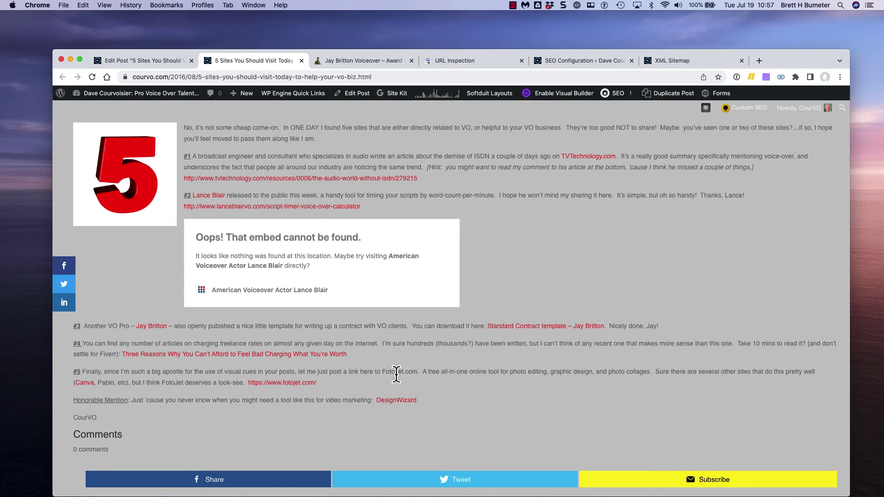
Check the "Three Reasons Why You Can't Afford to Feel Bad Charging What You're Worth" link in item #4 in a new tab, and close it.
right_click(208, 355)
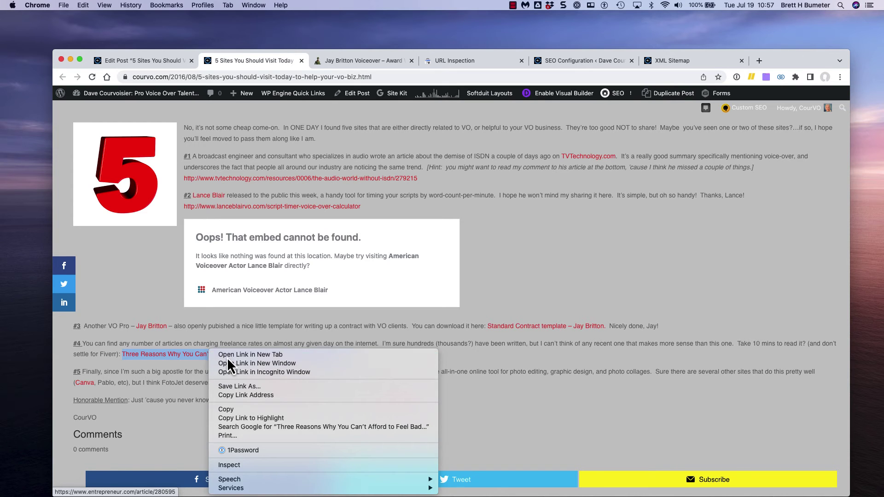
left_click(248, 406)
left_click(438, 64)
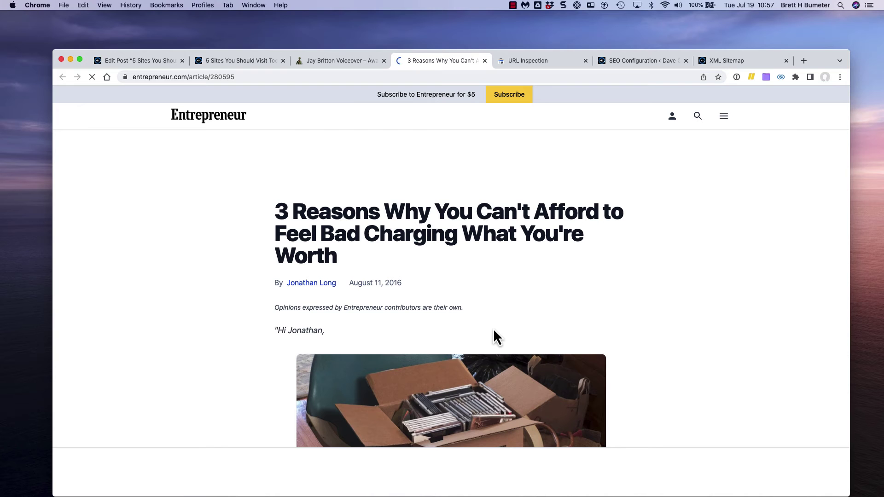
left_click(484, 60)
left_click(251, 60)
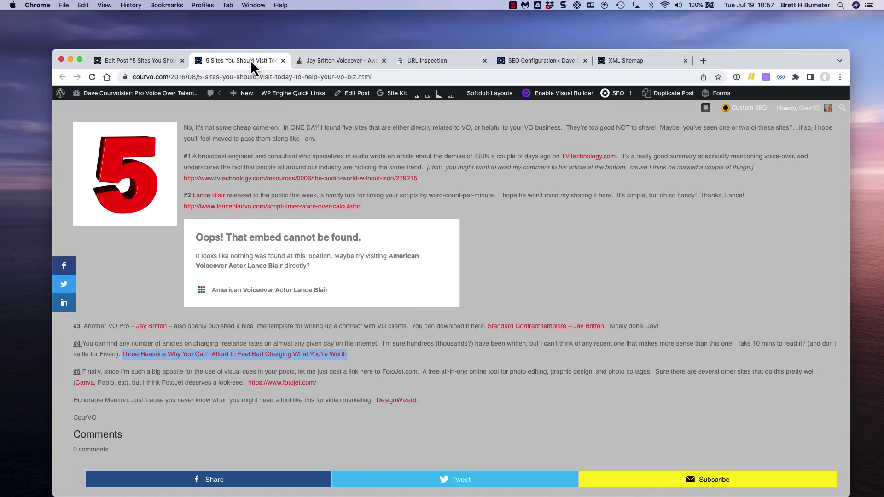
scroll(434, 278, "down", 5)
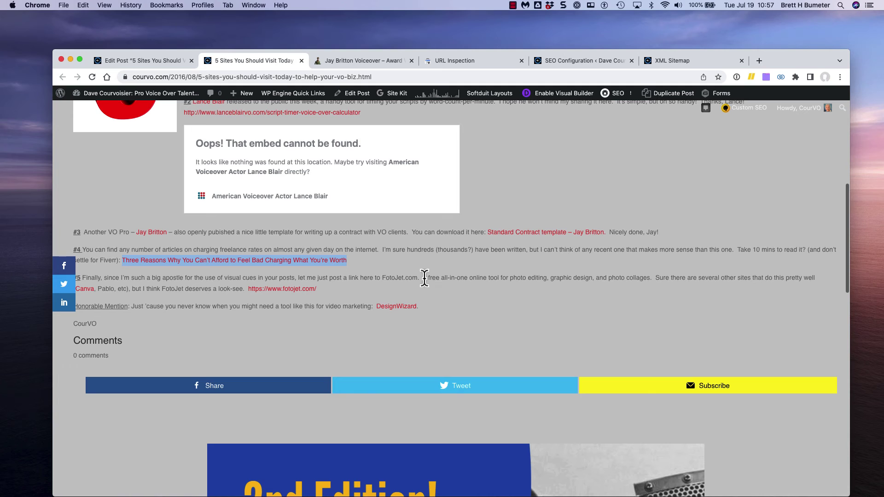
right_click(302, 293)
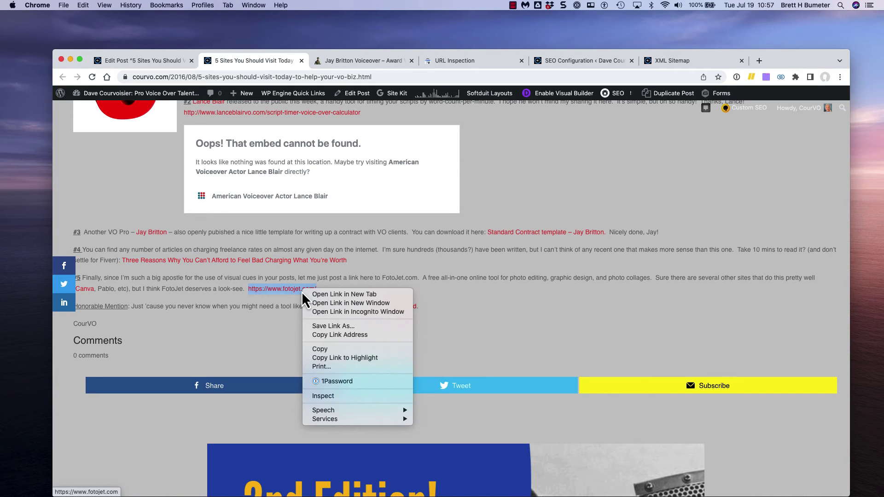
left_click(315, 297)
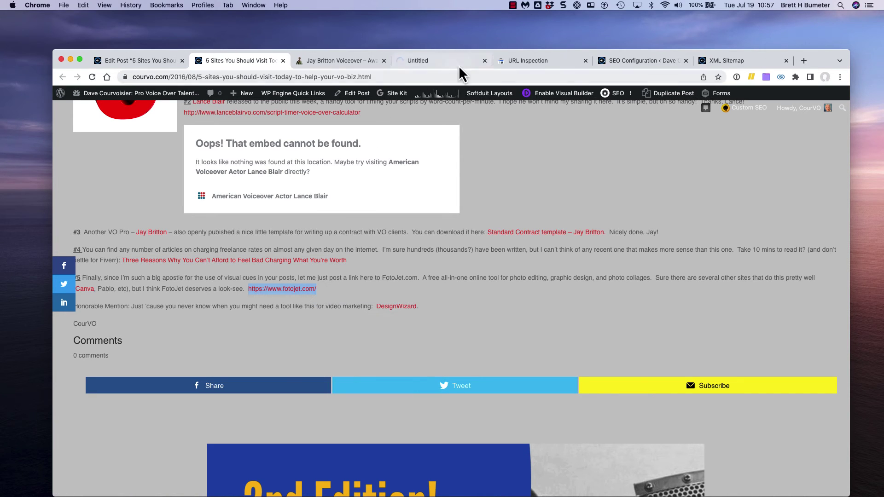
left_click(485, 60)
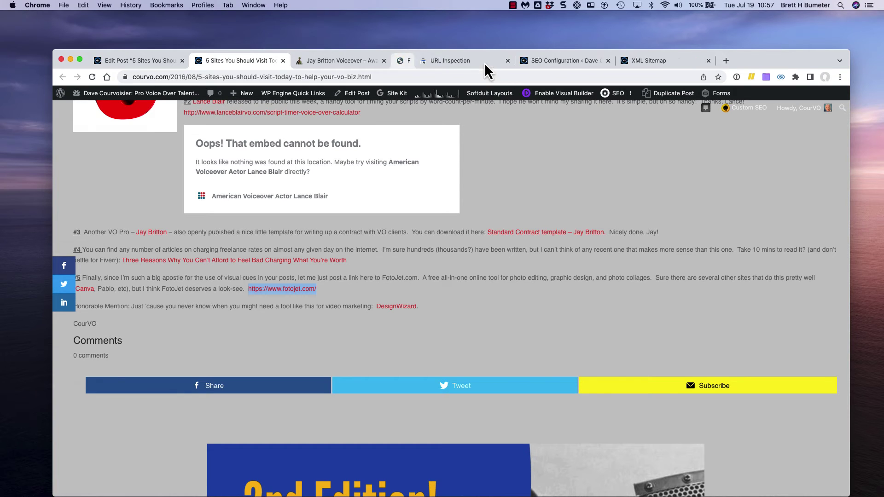
Check the DesignWizard link in the Honorable Mention line in a new tab, and close that tab.
right_click(402, 305)
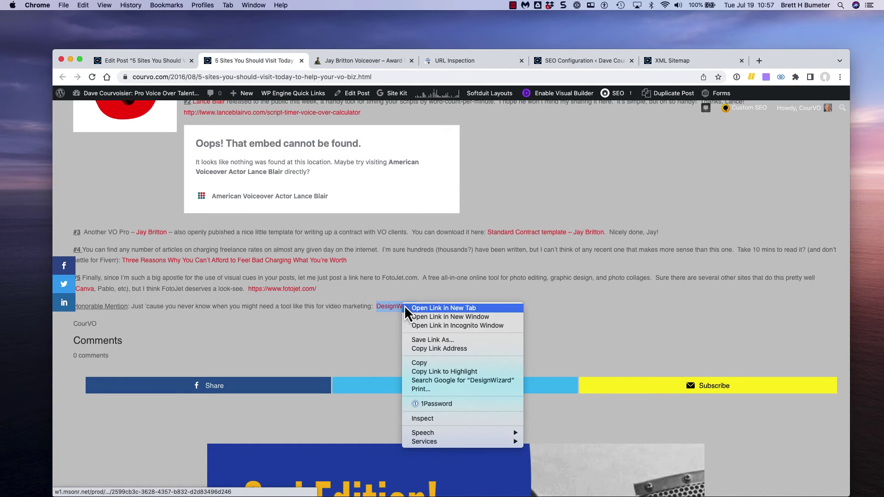
left_click(419, 308)
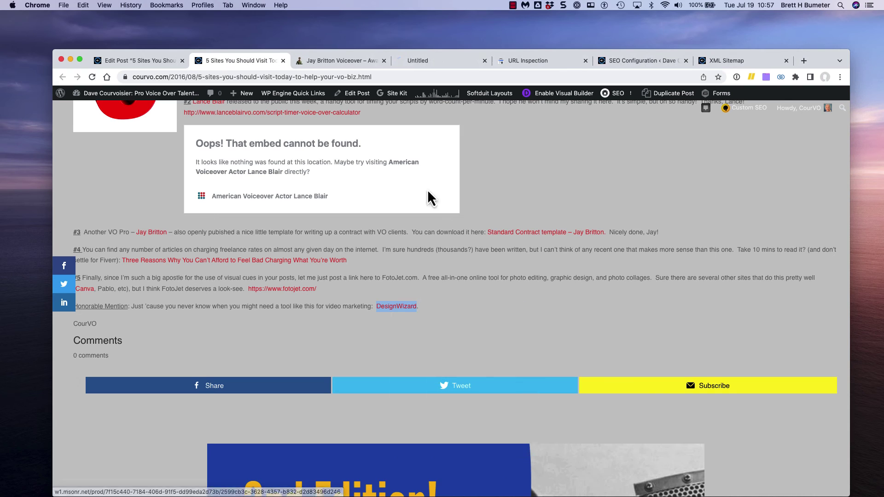
left_click(439, 63)
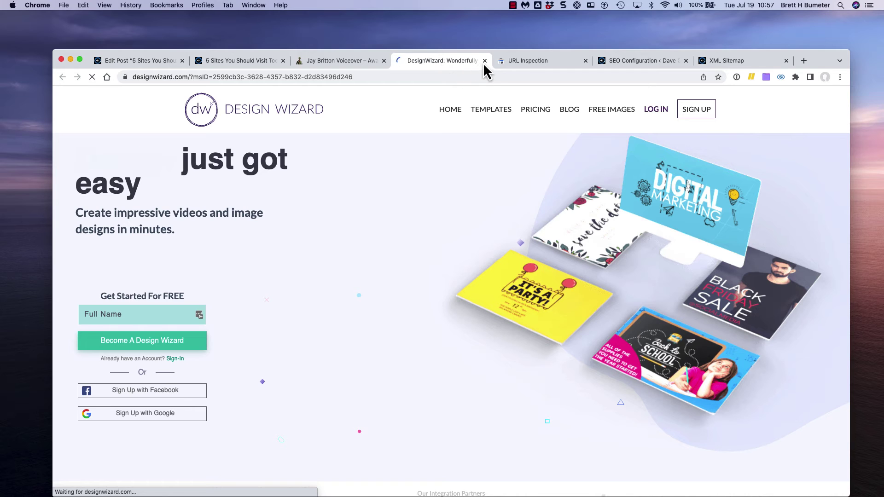
key("super+w")
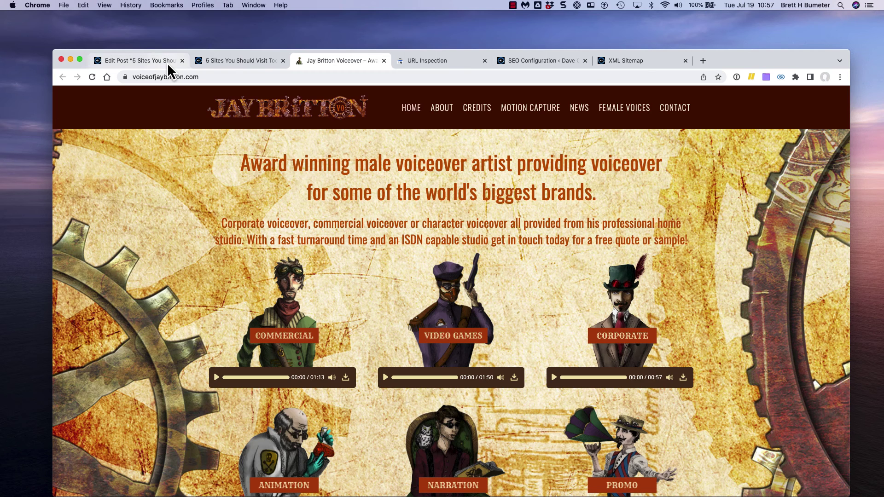
Add the tag "photo editing" to the "5 Sites You Should Visit Today" post being edited.
left_click(167, 62)
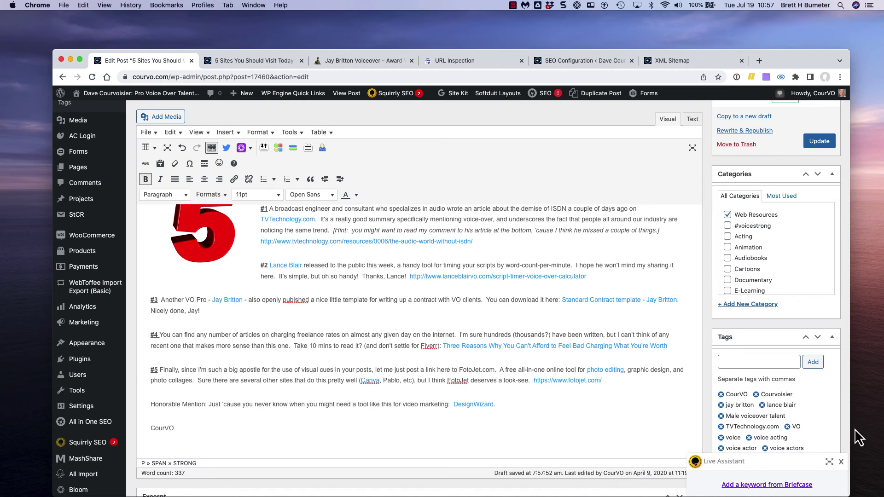
scroll(787, 367, "down", 3)
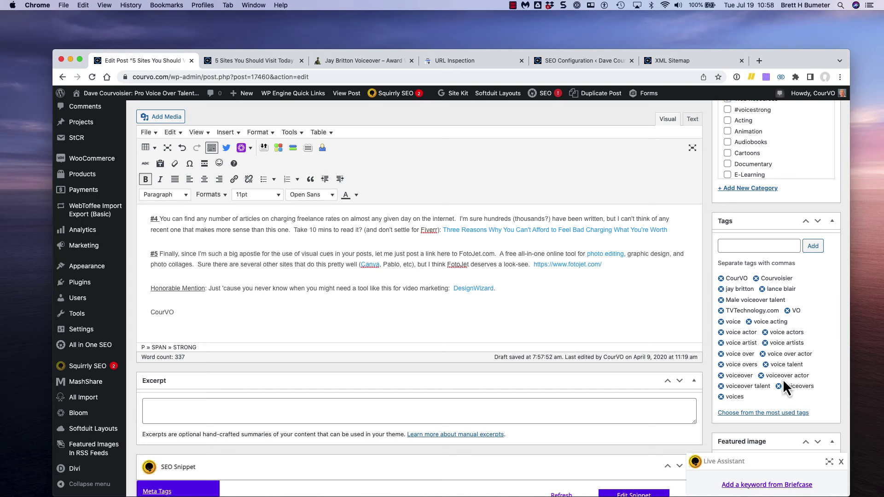
left_click(765, 246)
type("photo editing")
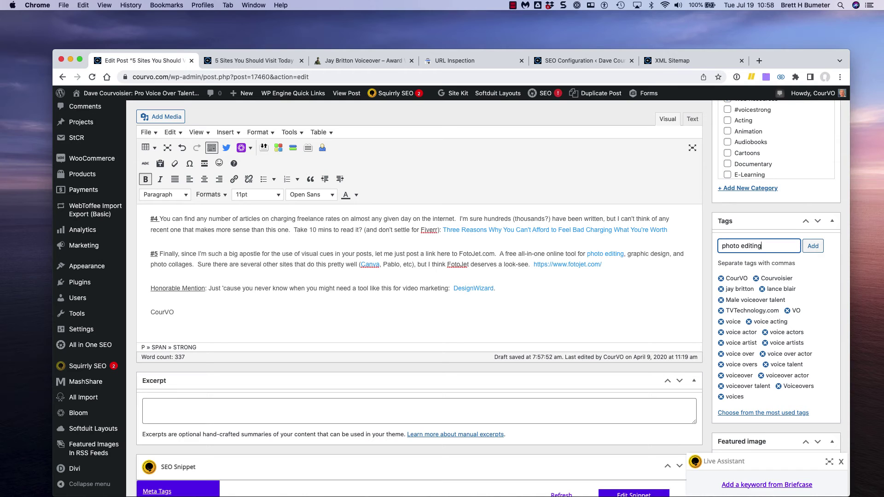
key("super+a")
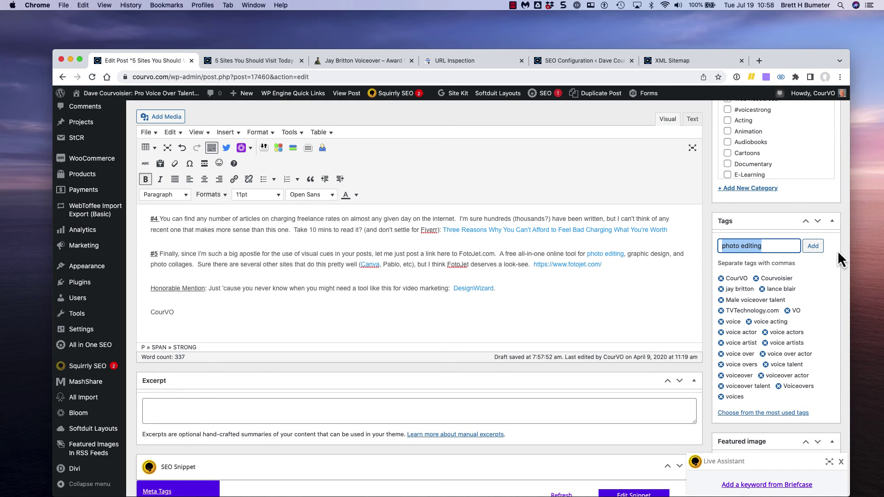
left_click(818, 249)
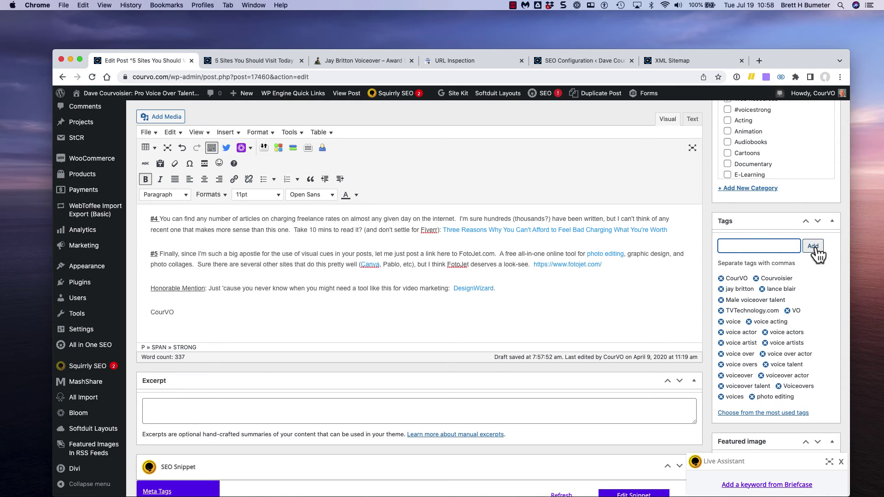
Update the "5 Sites You Should Visit Today to Help Your VO Biz" post, reload its published page, and follow the "photo editing" link.
scroll(817, 251, "up", 10)
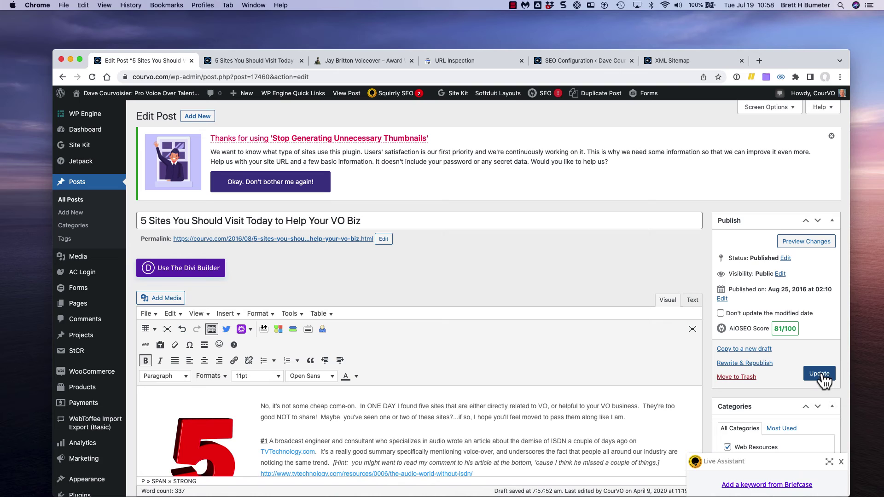
left_click(821, 374)
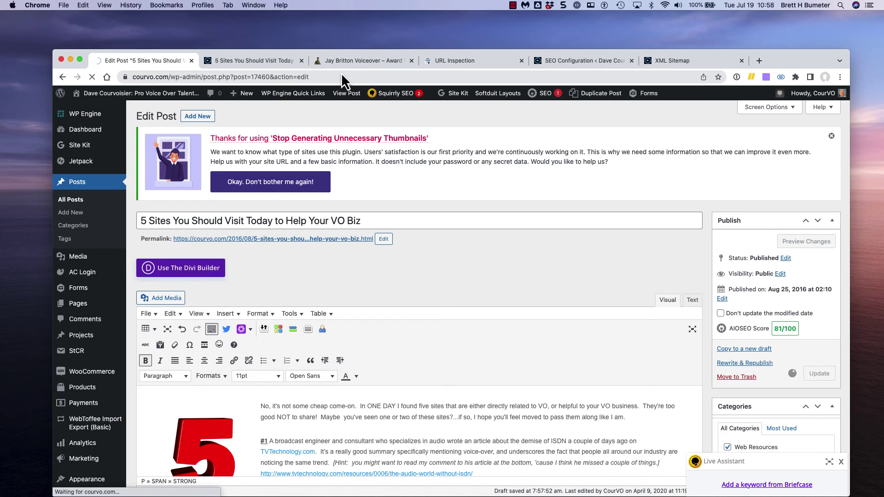
left_click(266, 65)
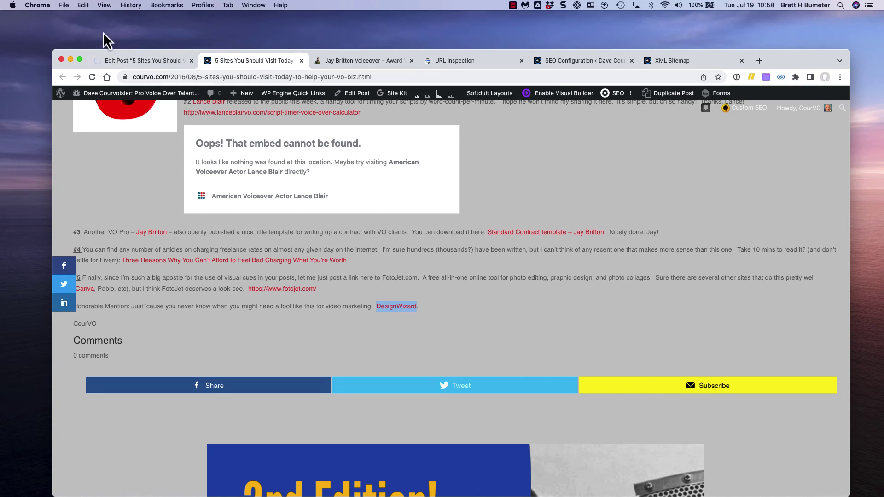
left_click(93, 78)
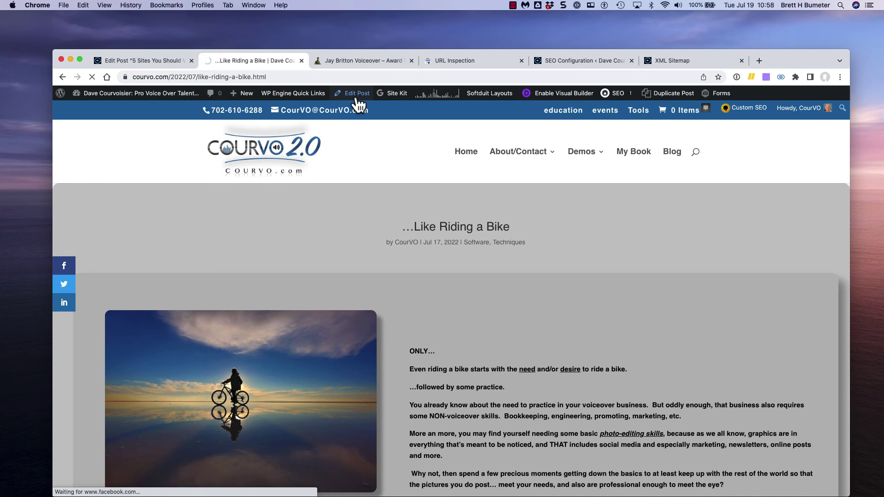
Open the "…Like Riding a Bike" post for editing, enter the tag "photo-editing", and update the post.
left_click(358, 94)
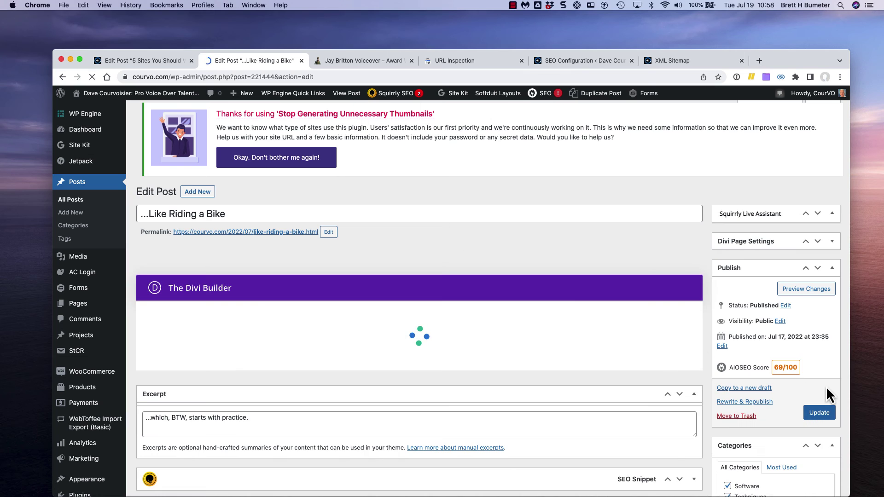
scroll(827, 386, "down", 7)
scroll(760, 306, "down", 3)
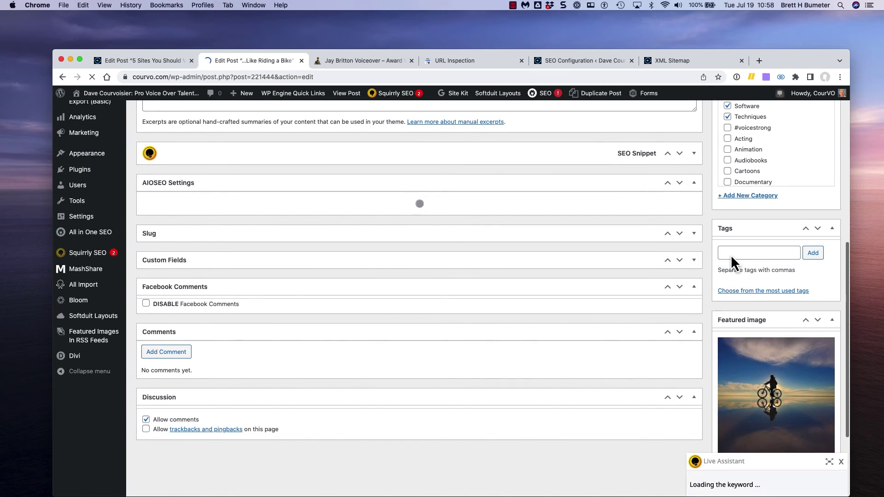
left_click(731, 261)
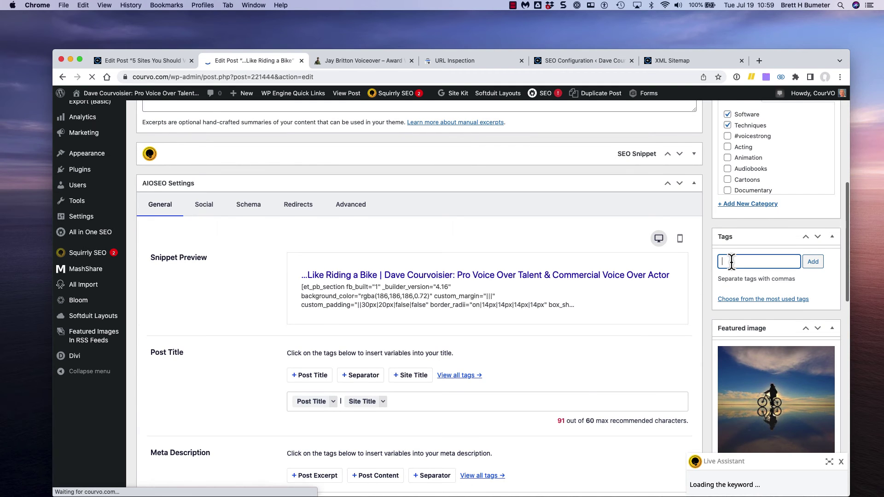
type("vo")
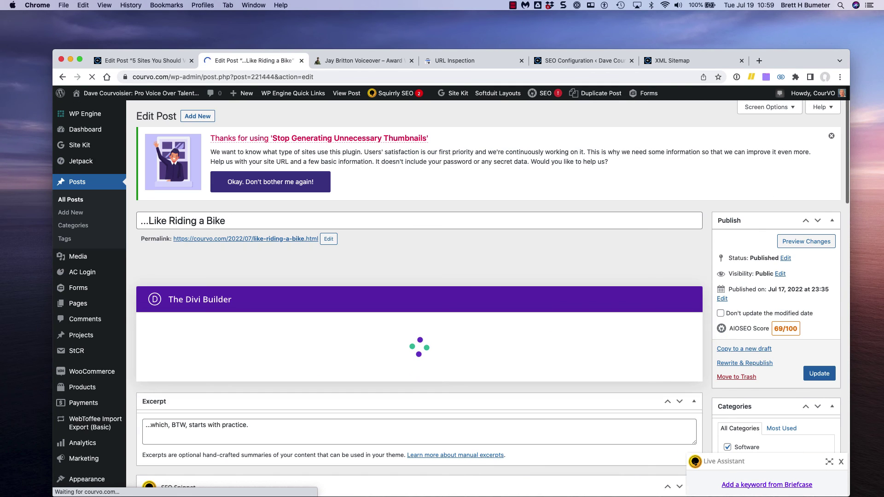
type("ph")
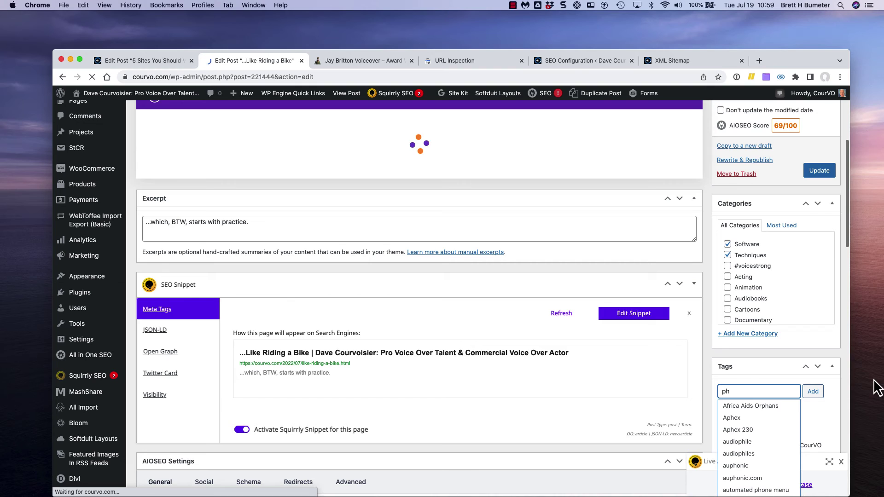
type("oto ")
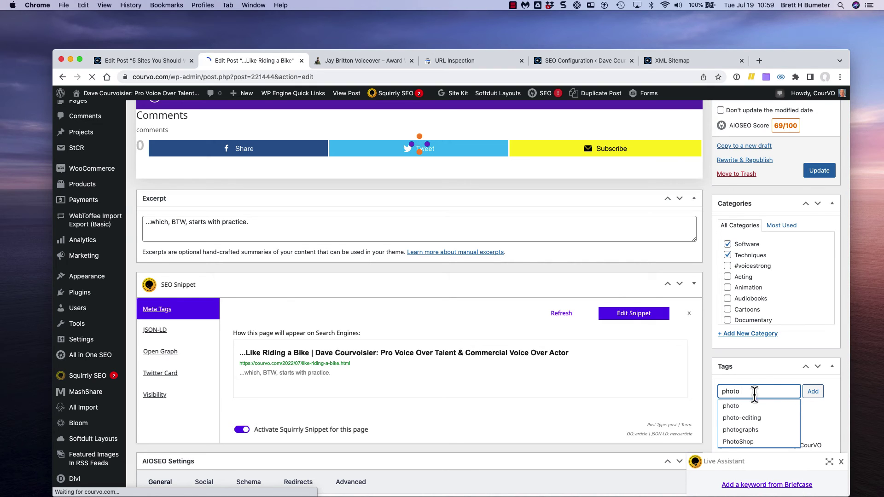
type("ed")
left_click(752, 418)
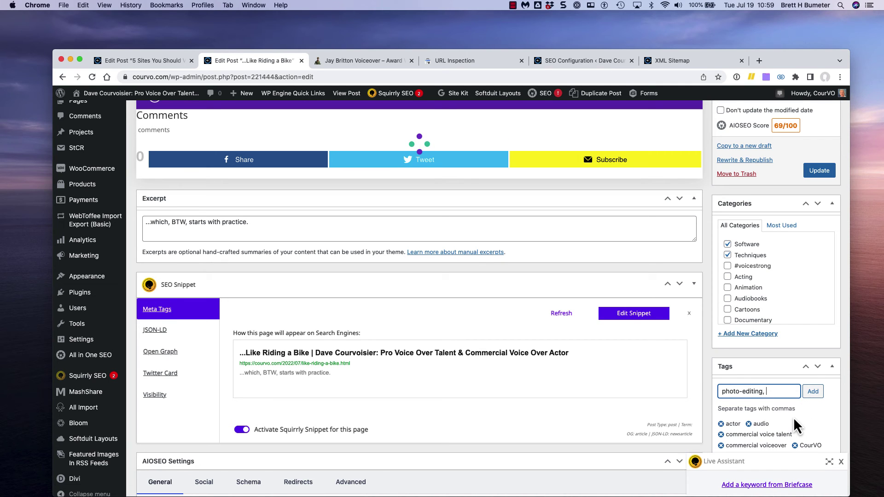
scroll(794, 417, "down", 5)
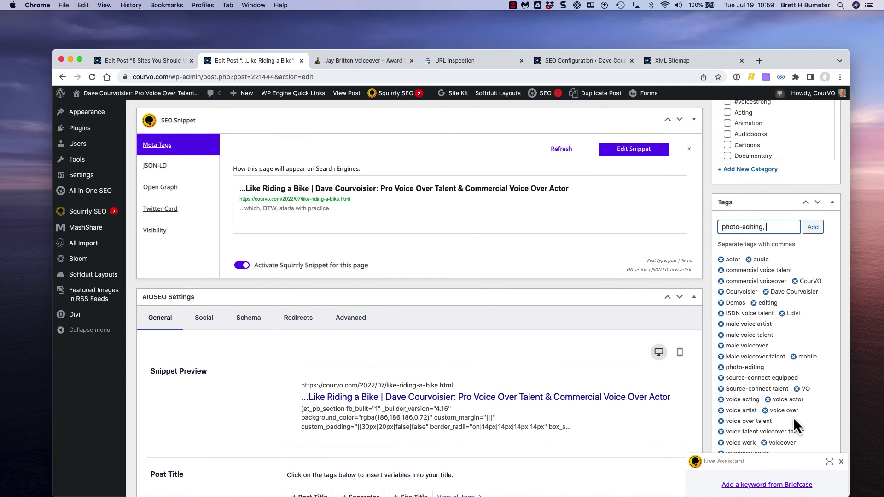
left_click(817, 227)
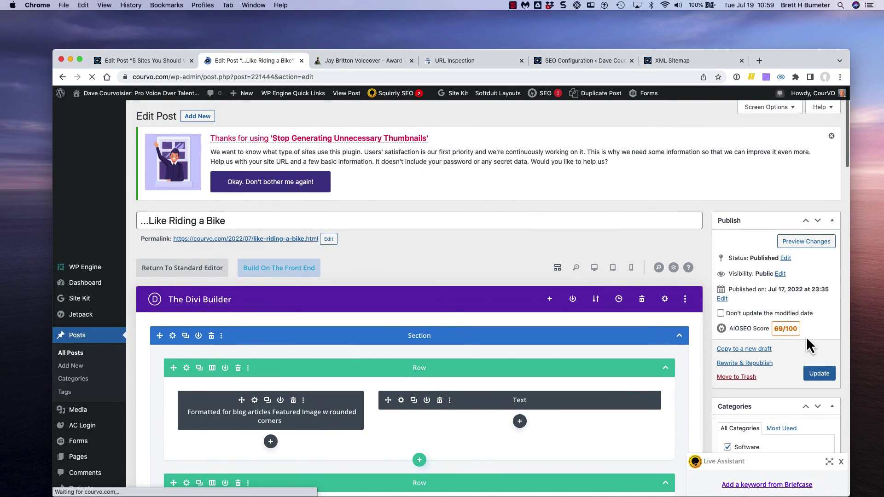
left_click(824, 374)
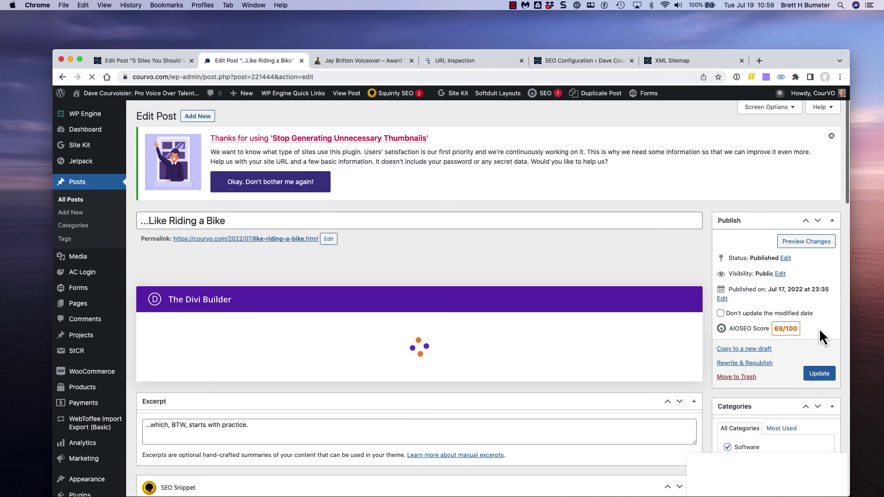
left_click(822, 373)
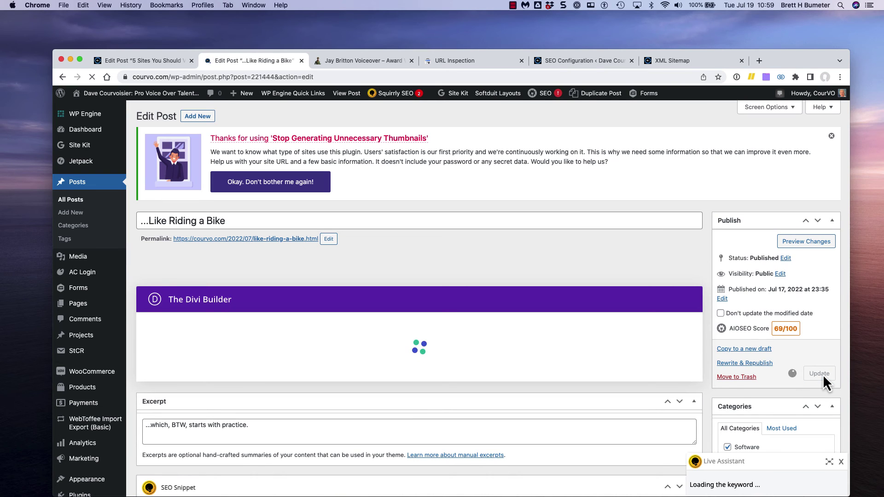
Copy the address of the published "5 Sites You Should Visit Today" post and switch to the URL Inspection page in Google Search Console.
left_click(126, 62)
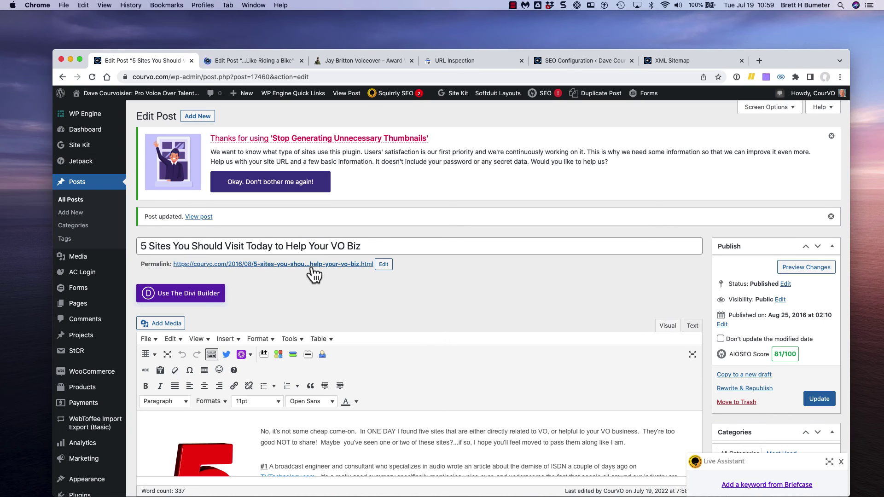
left_click(312, 266)
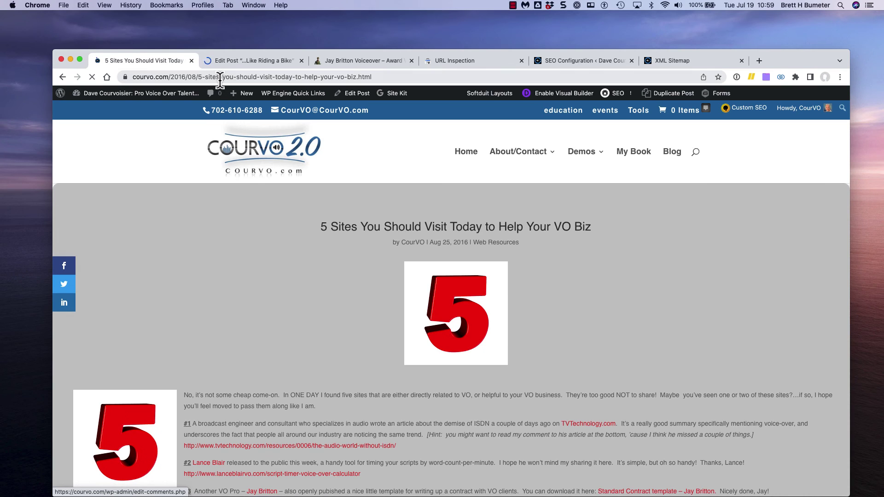
left_click(219, 77)
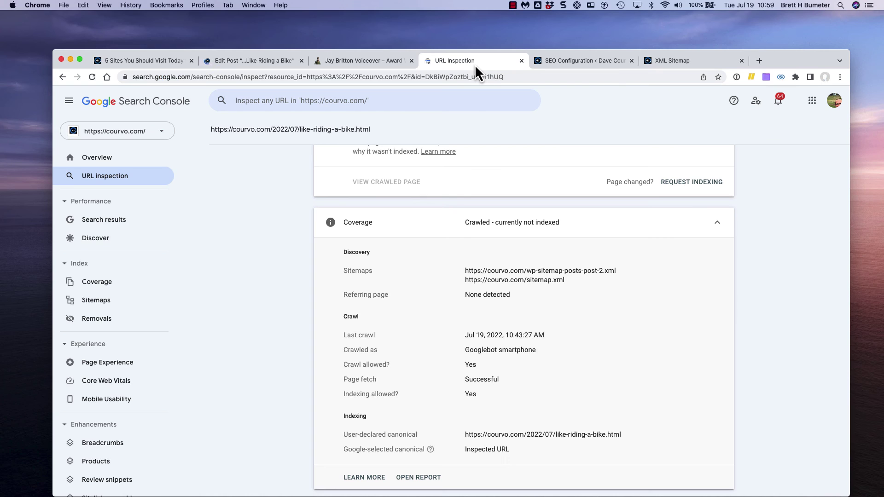
left_click(474, 63)
scroll(275, 226, "up", 3)
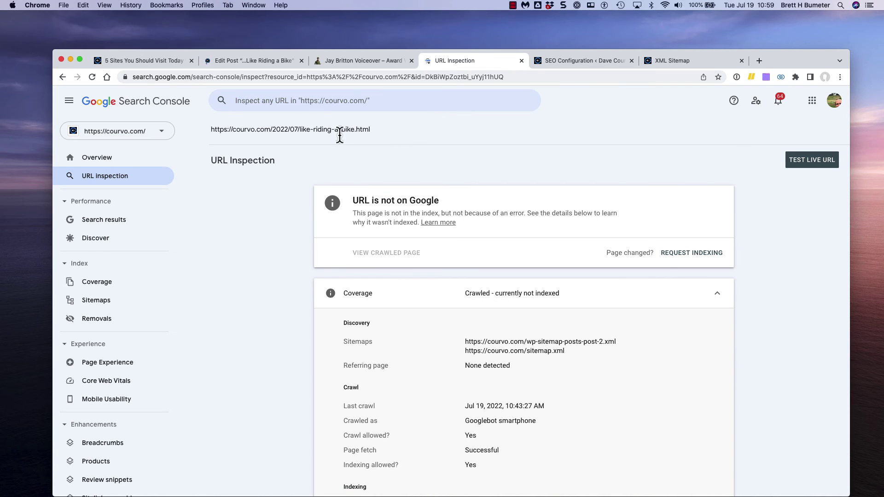
right_click(105, 177)
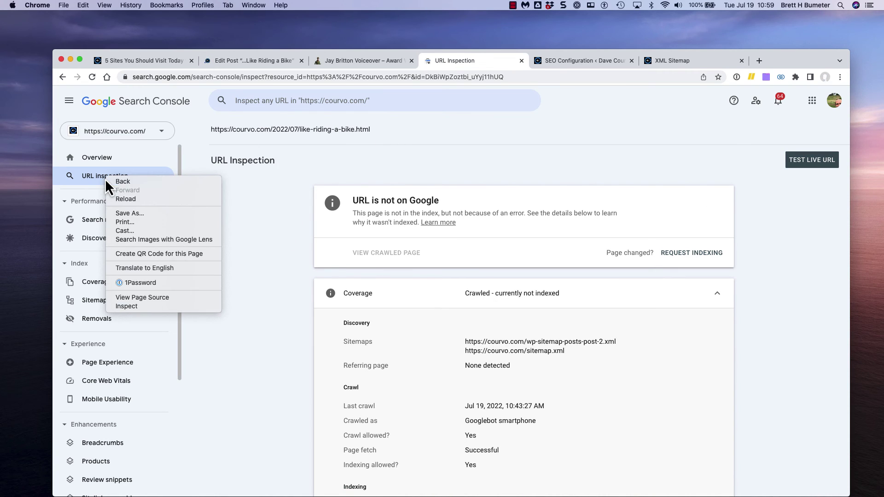
left_click(248, 260)
triple_click(271, 130)
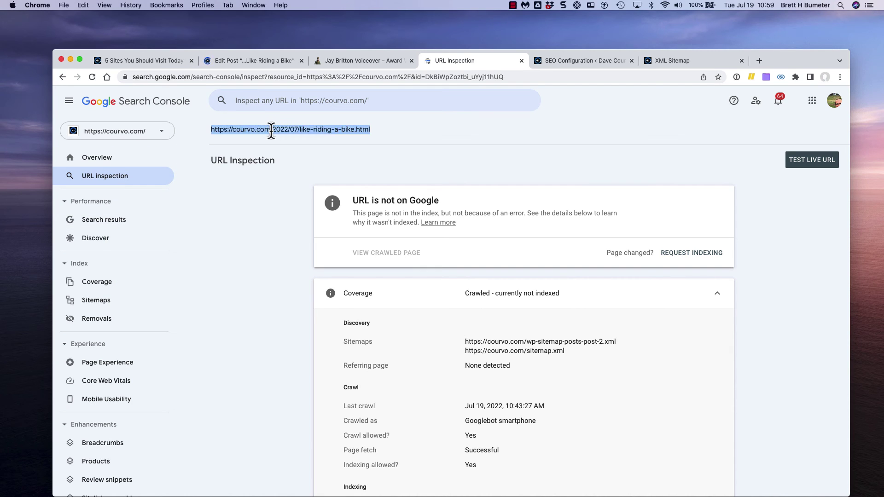
key("super+c")
left_click(377, 101)
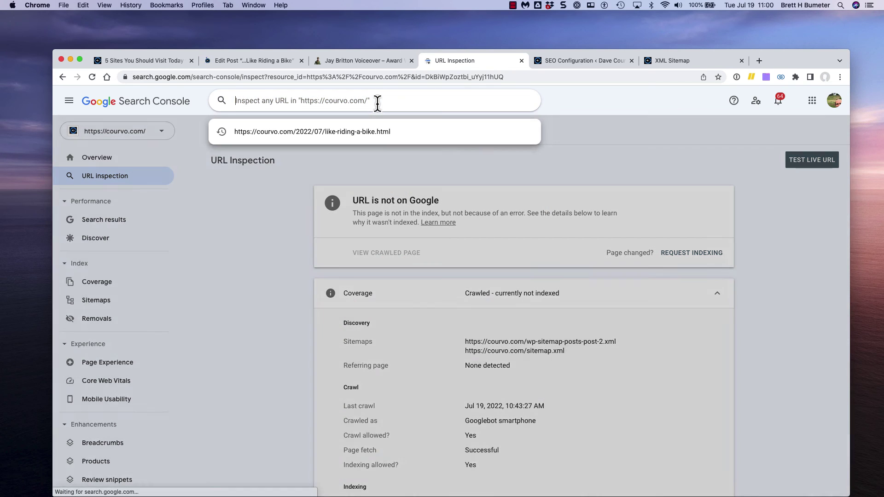
key("super+v")
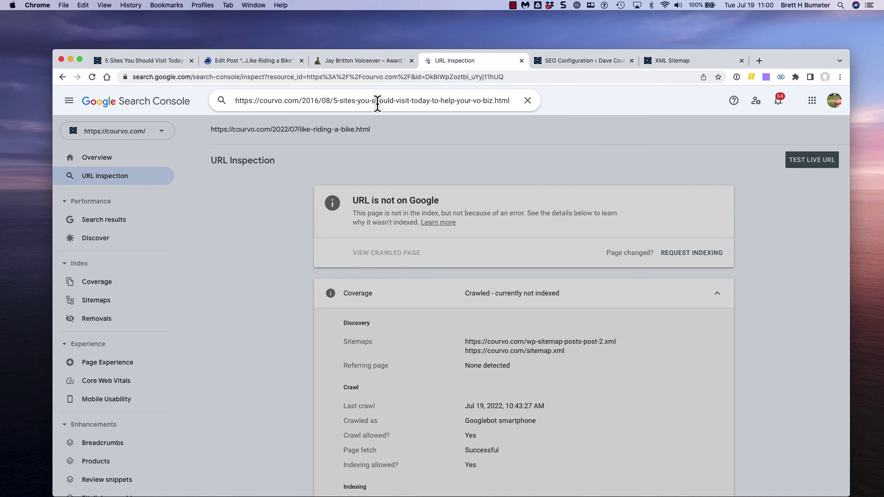
key("Return")
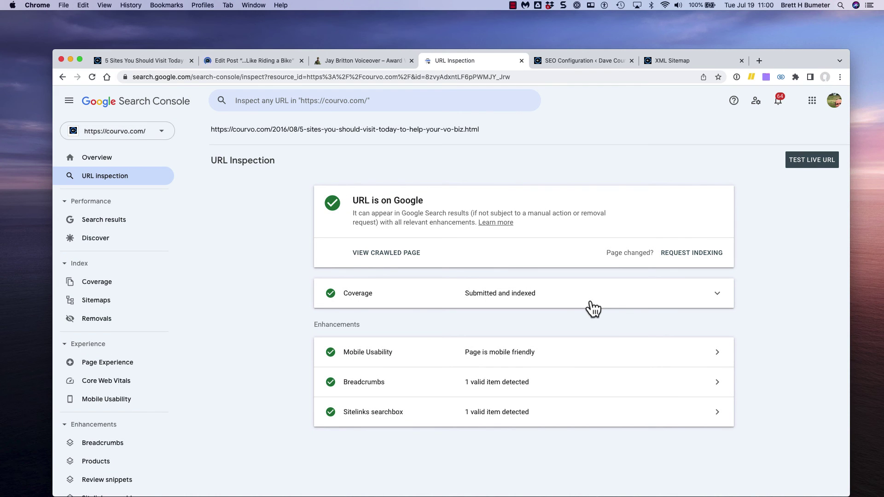
left_click(690, 253)
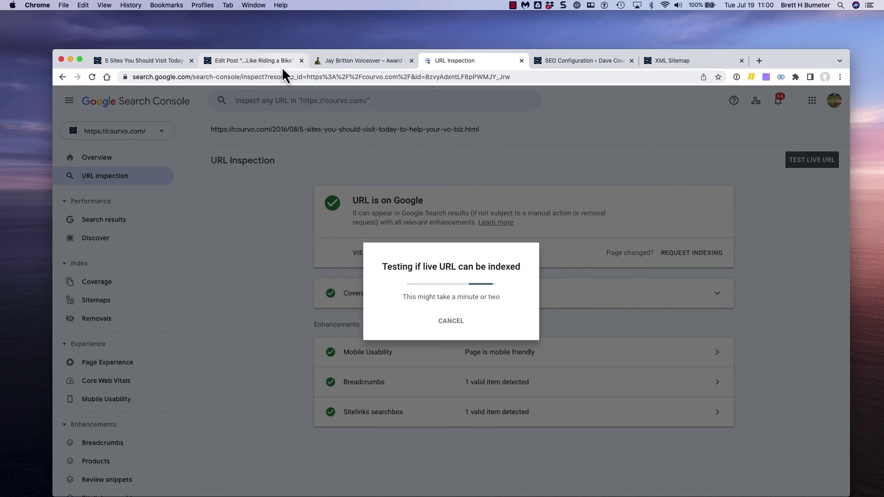
Open the published "…Like Riding a Bike" page from its permalink and select the page address.
left_click(243, 61)
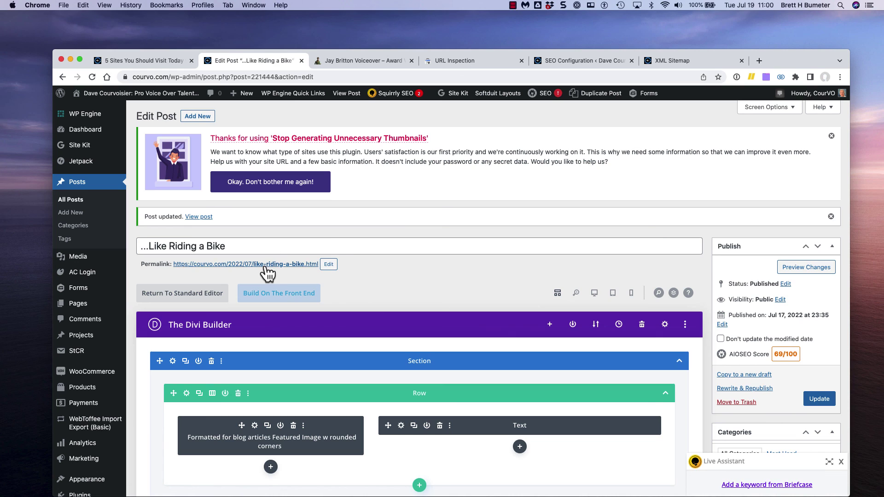
left_click(308, 265)
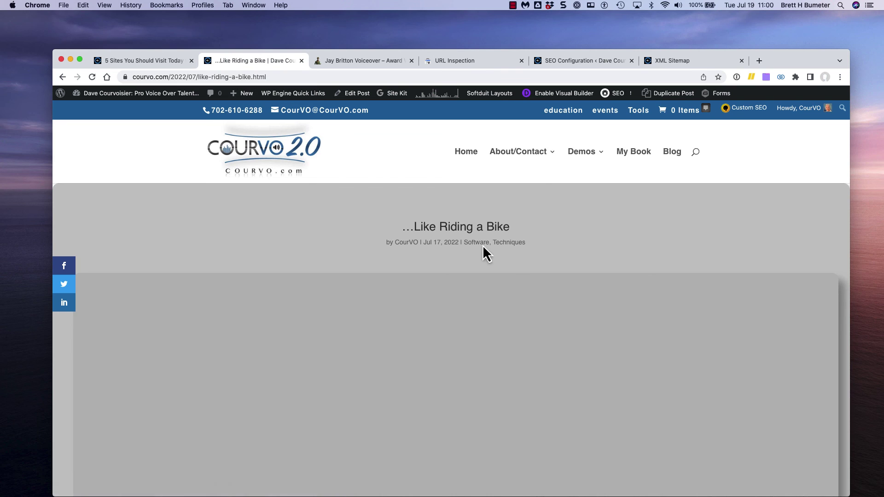
left_click(285, 77)
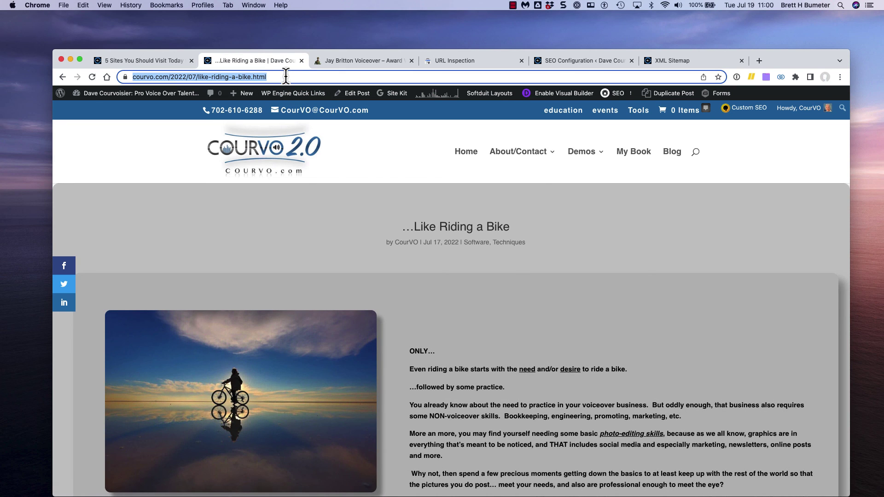
left_click(456, 64)
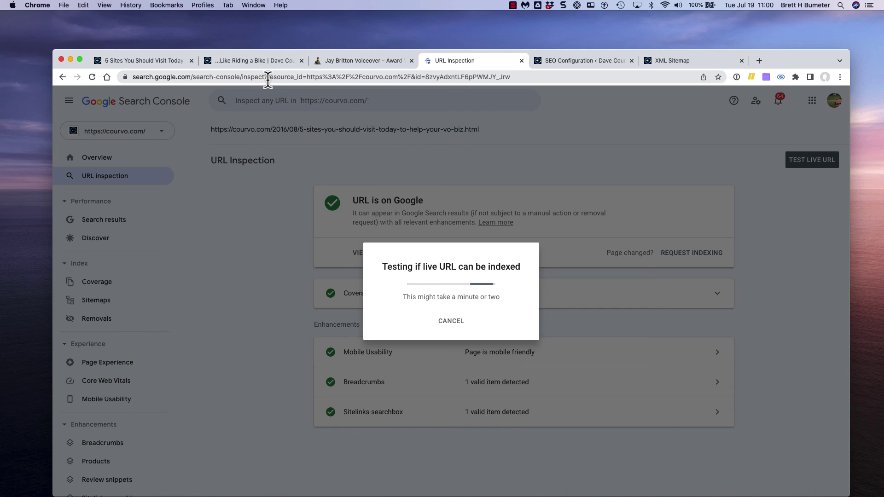
left_click_drag(268, 77, 147, 66)
key("super+c")
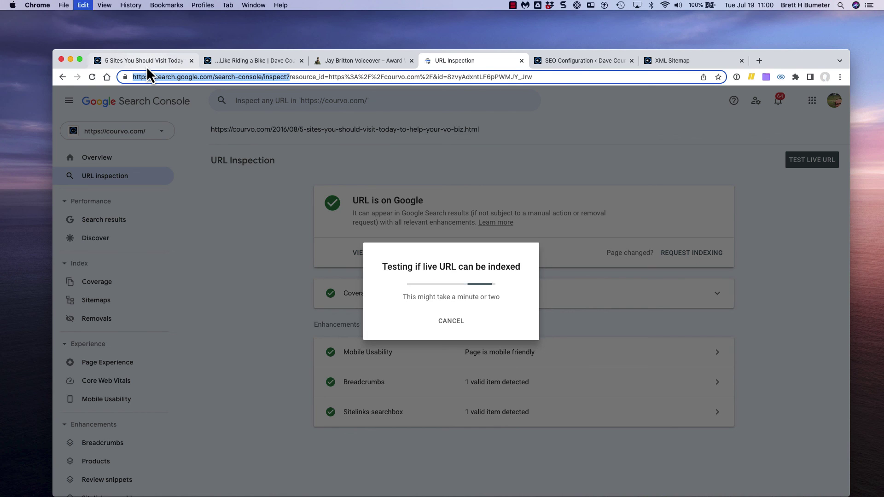
key("super+t")
key("super+v")
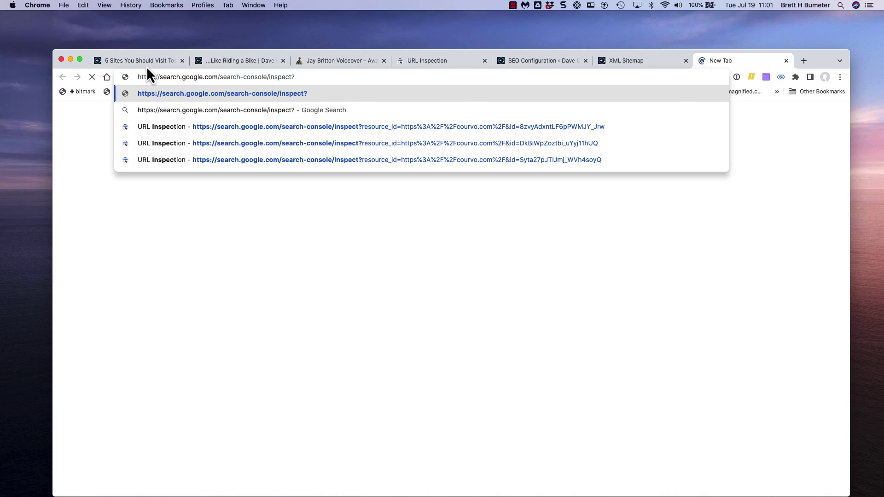
key("Return")
Copy the full address of the published "…Like Riding a Bike" page and return to the original URL Inspection page.
left_click(226, 63)
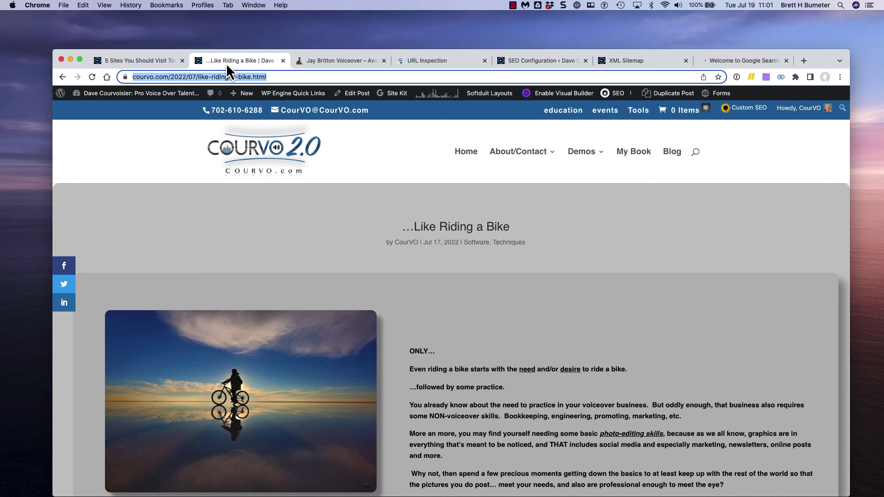
triple_click(255, 81)
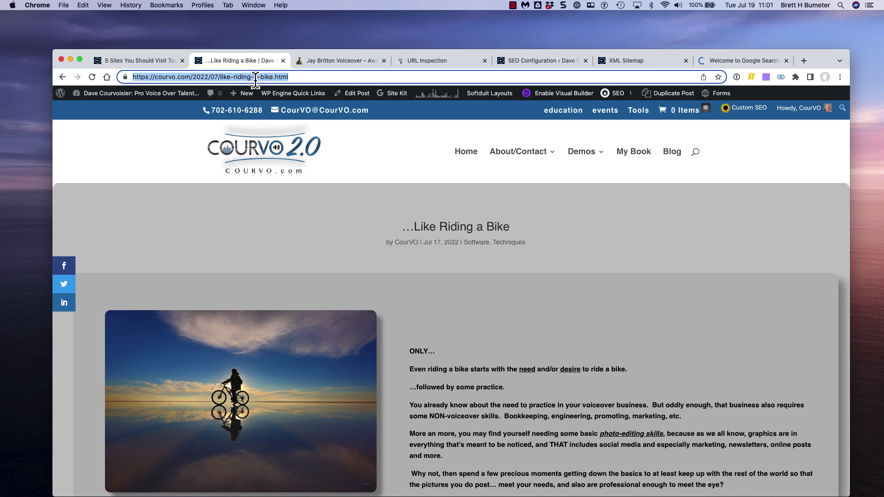
key("super+c")
left_click(736, 66)
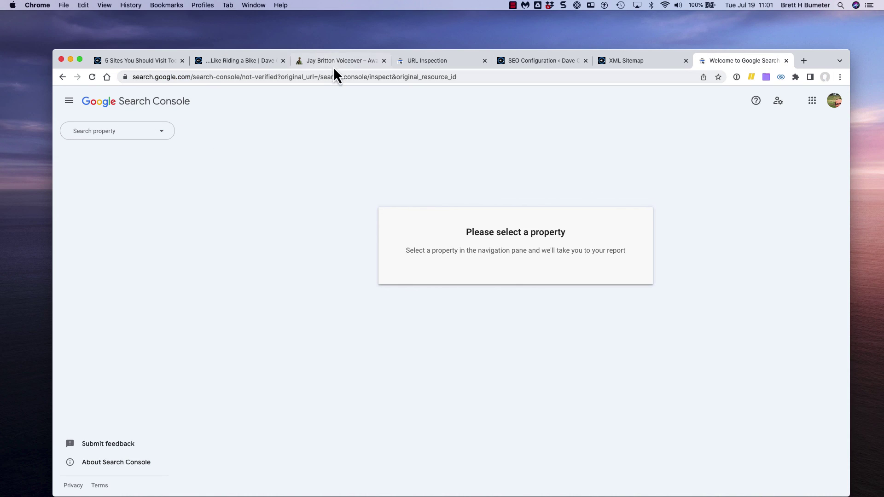
left_click(449, 62)
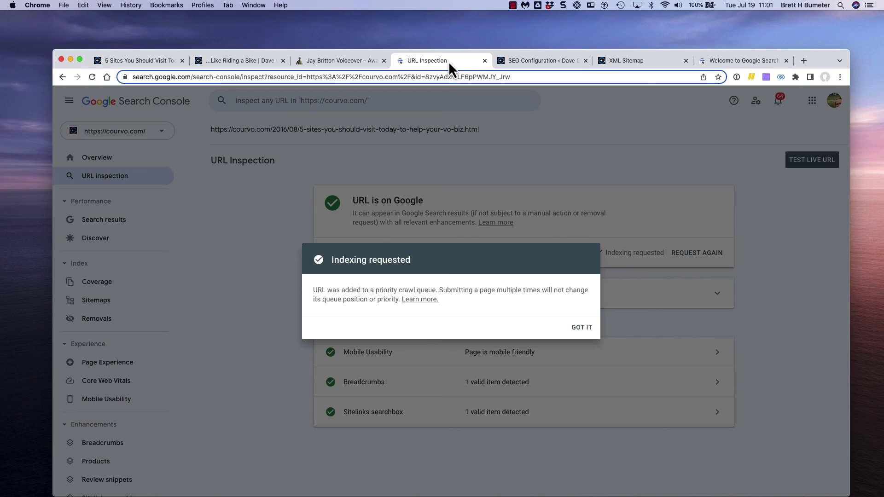
left_click(581, 328)
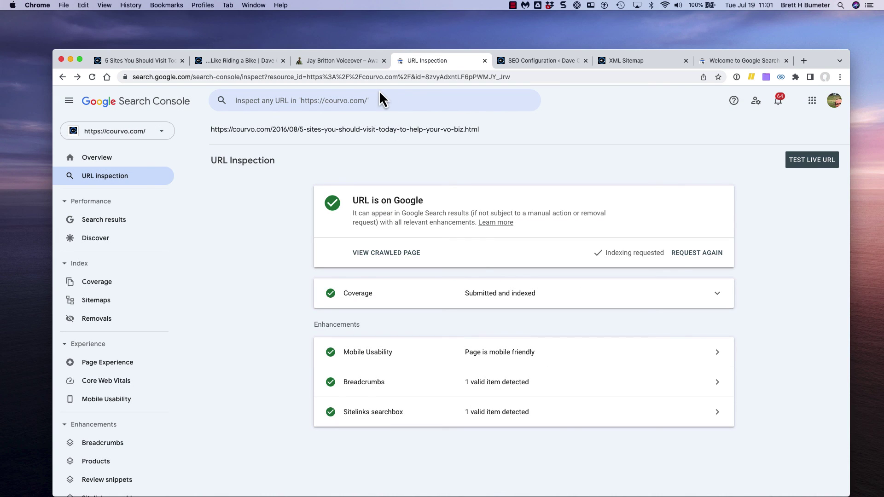
left_click(381, 101)
key("super+v")
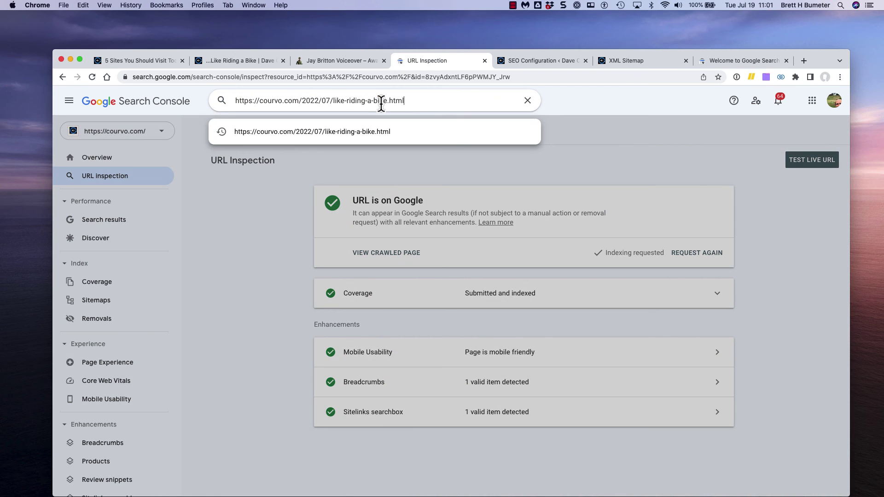
key("Return")
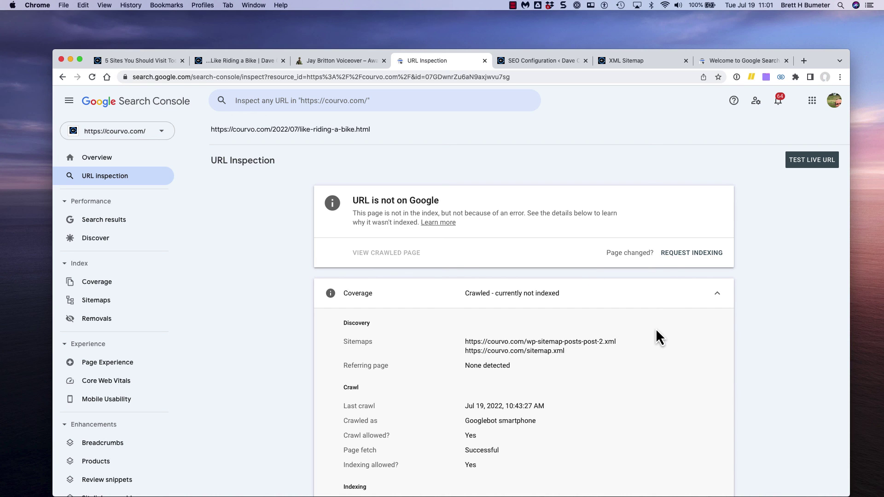
Examine the inspected post's coverage details and highlight the Referring page entry under Discovery.
scroll(656, 330, "down", 3)
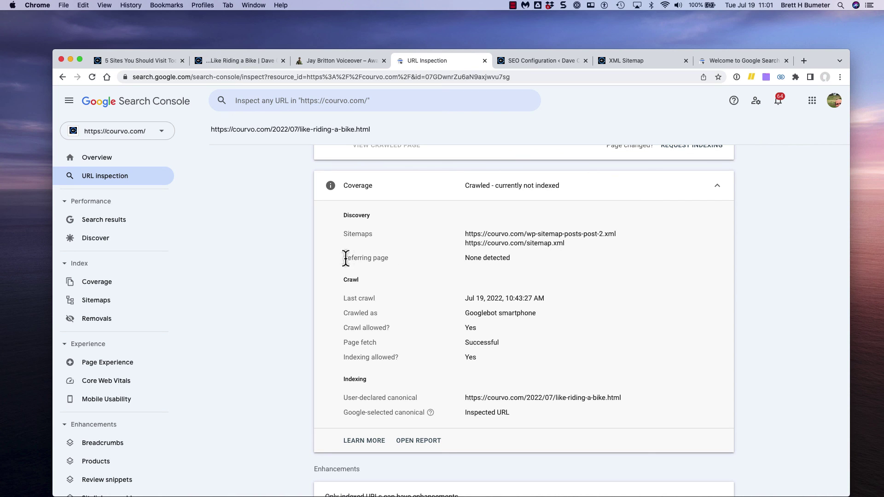
triple_click(526, 258)
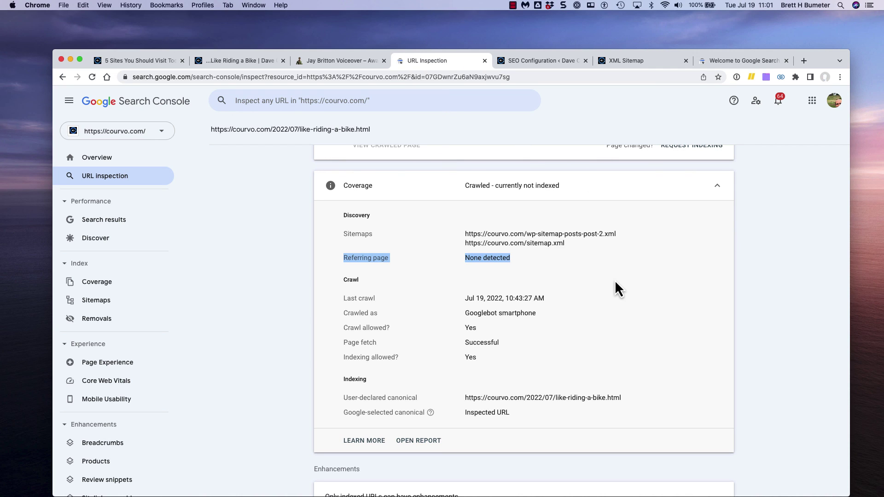
scroll(616, 283, "down", 2)
scroll(615, 283, "up", 5)
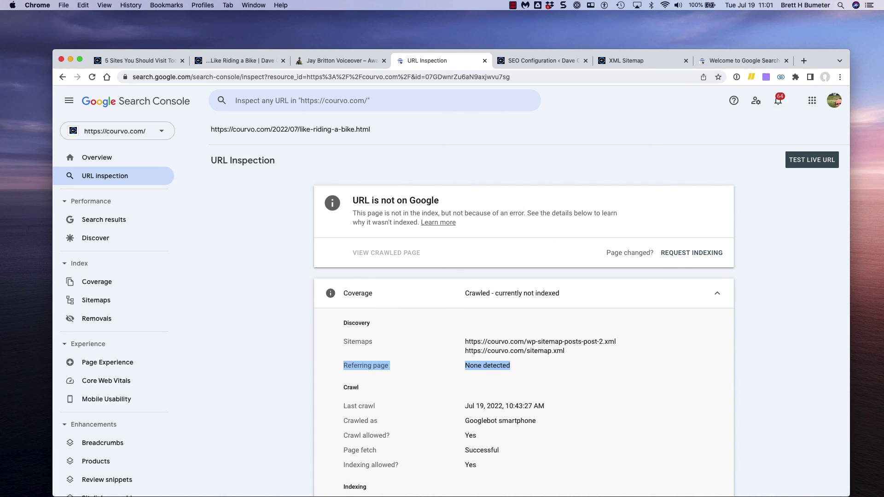
left_click(383, 64)
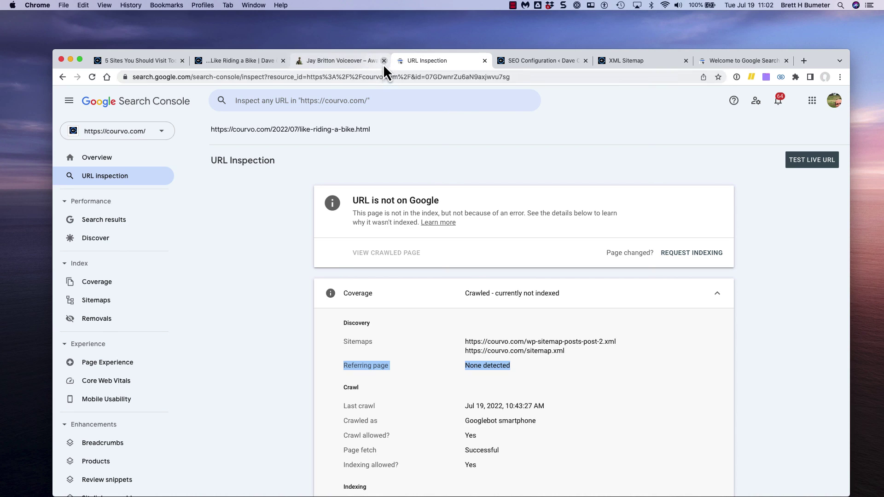